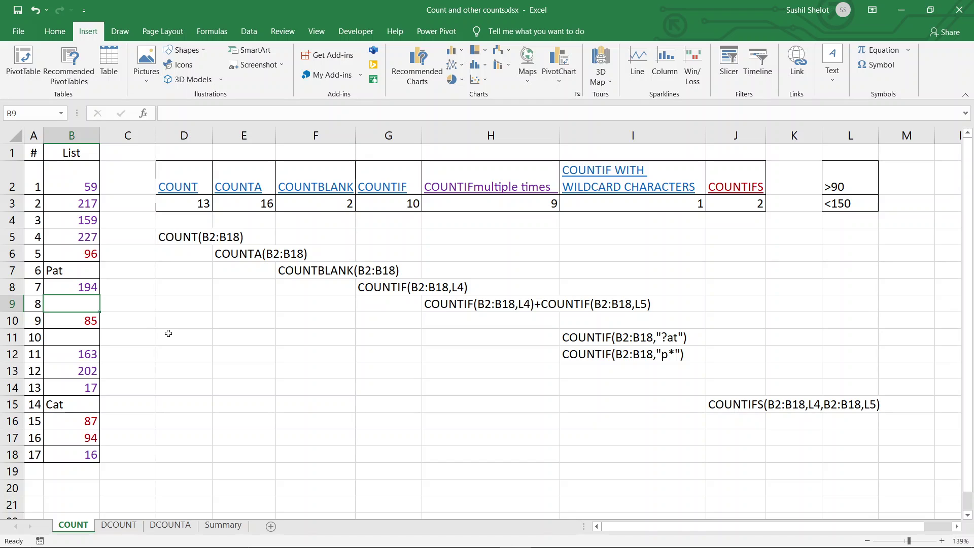
Step: Enter =COUNT(B2:B18) in cell D16 to count the numeric entries in the list
click(188, 421)
text(=)
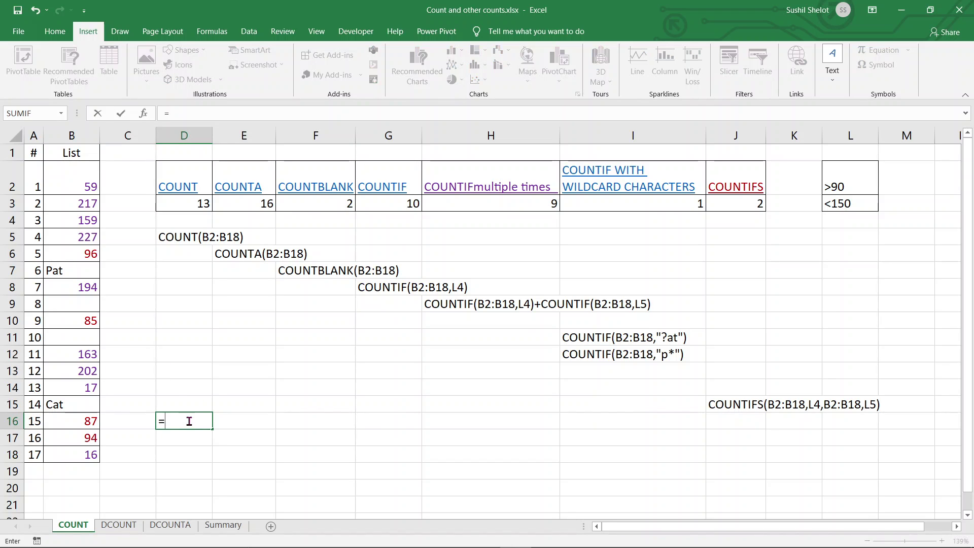
text(count)
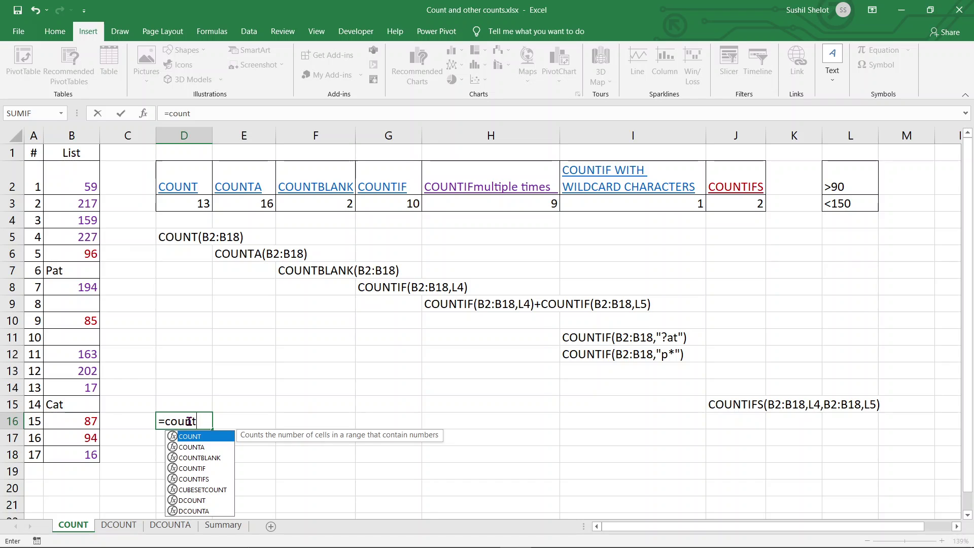
double_click(187, 440)
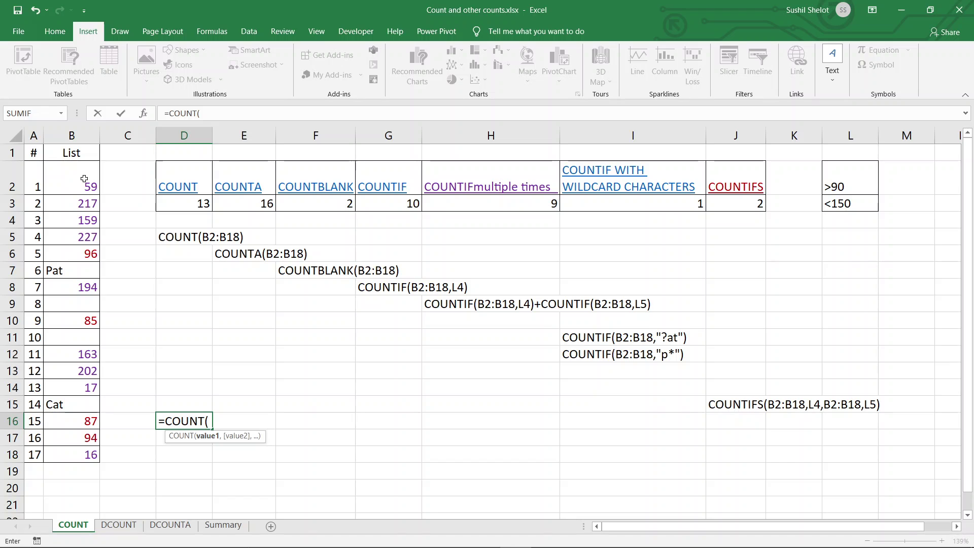
drag(84, 178, 74, 451)
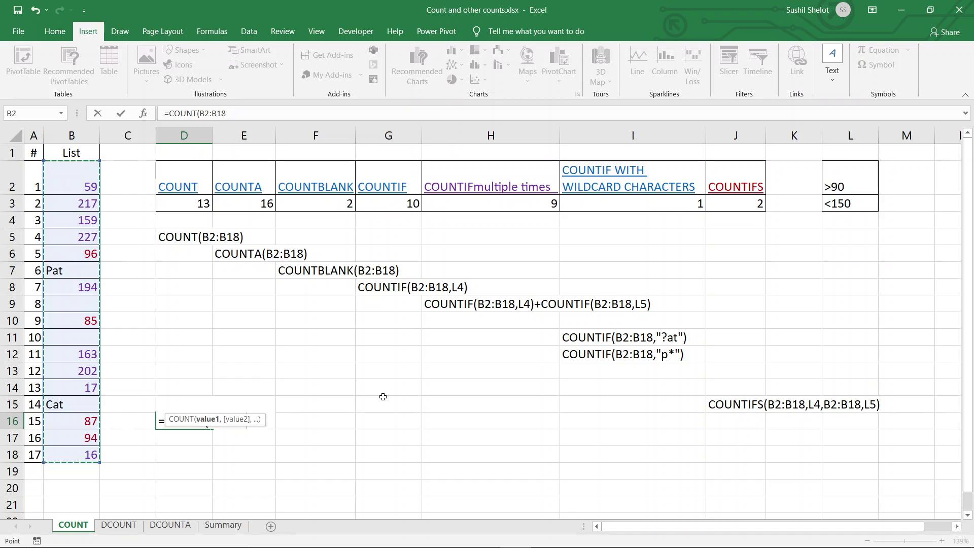
text())
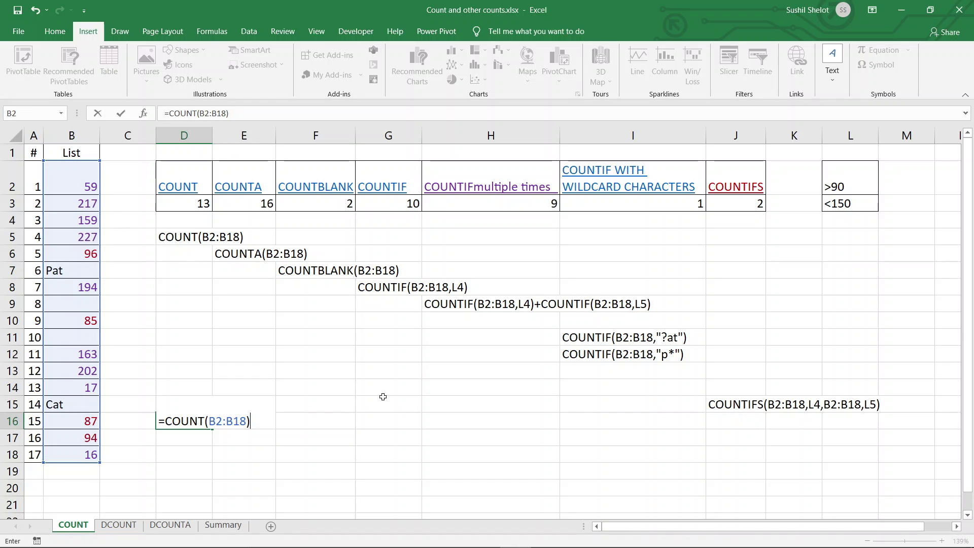
key(Return)
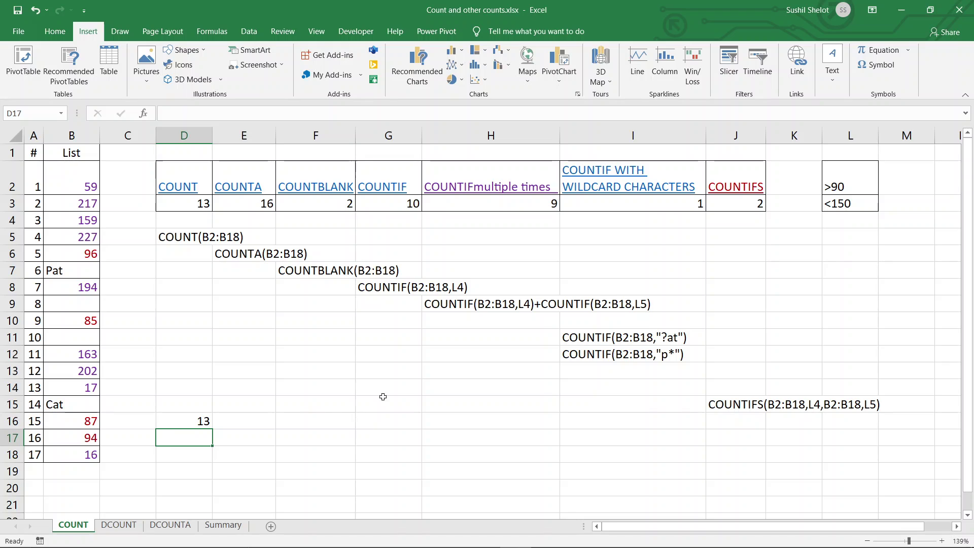
Step: Enter =COUNTA(B2:B18) in cell E17 to count the non-empty cells in the list
click(256, 439)
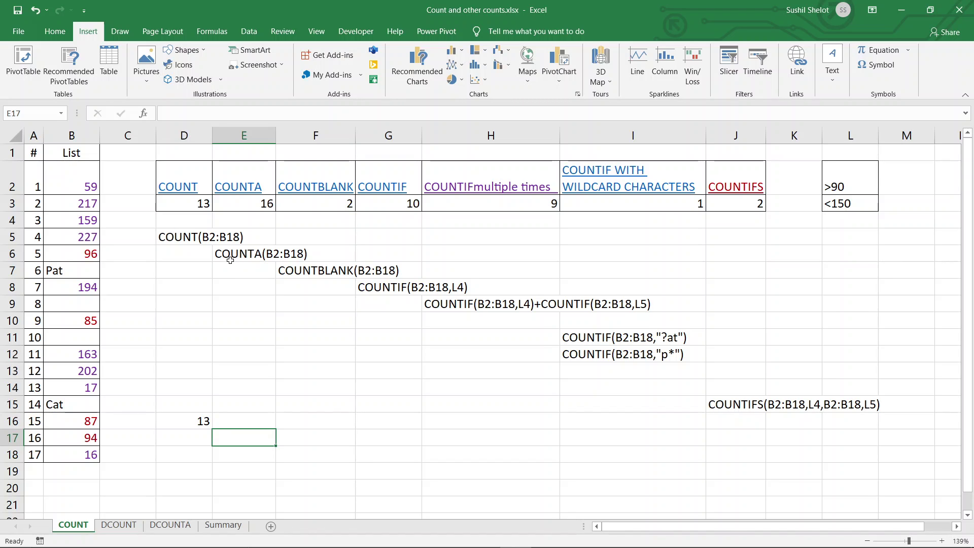
text(=)
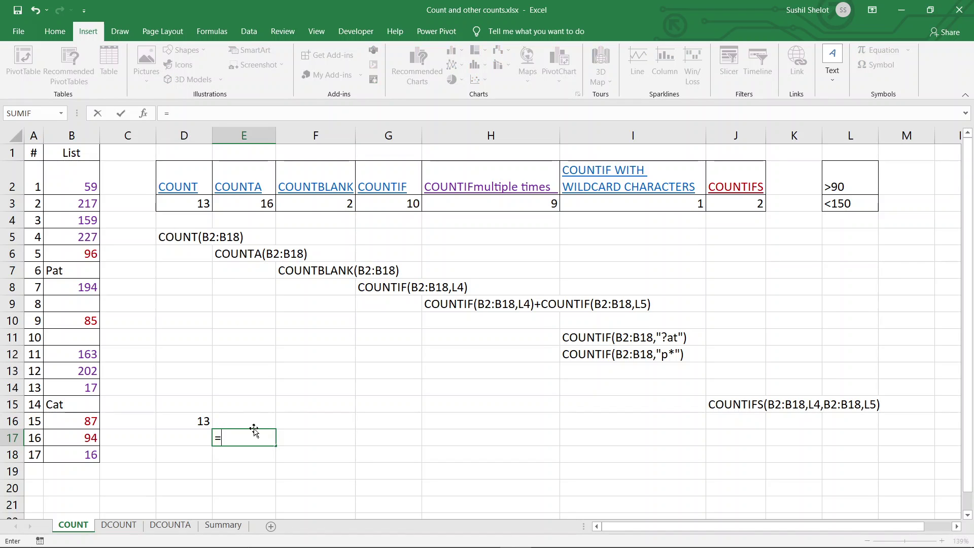
text(counta)
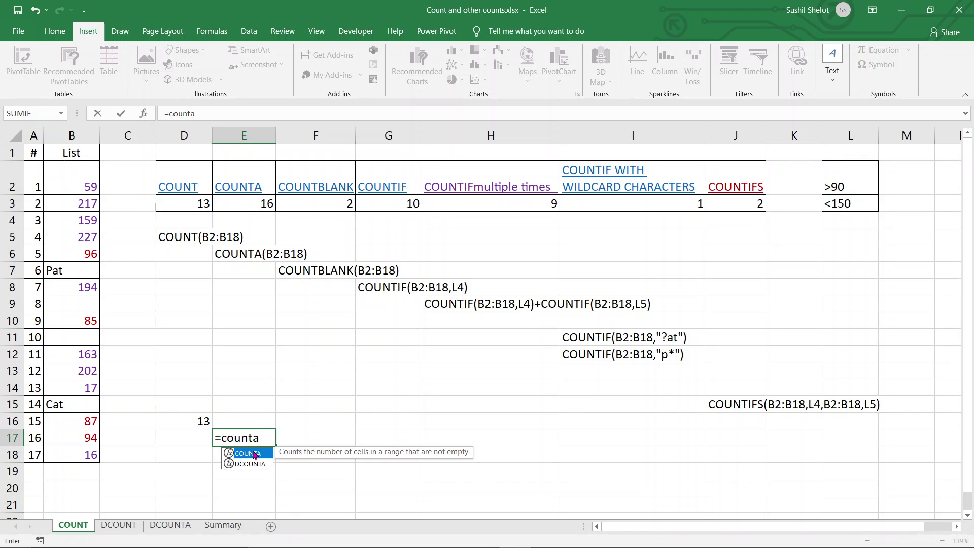
double_click(254, 455)
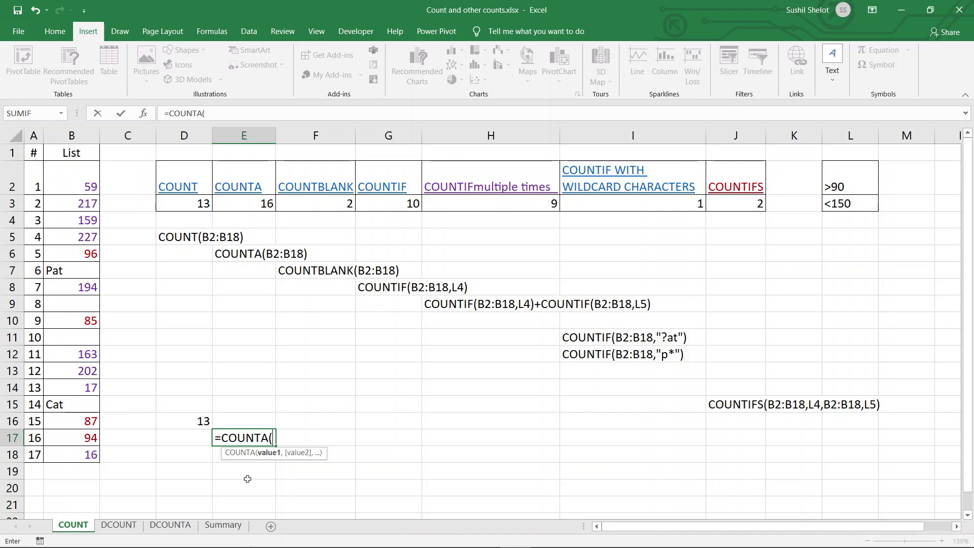
drag(75, 180, 75, 448)
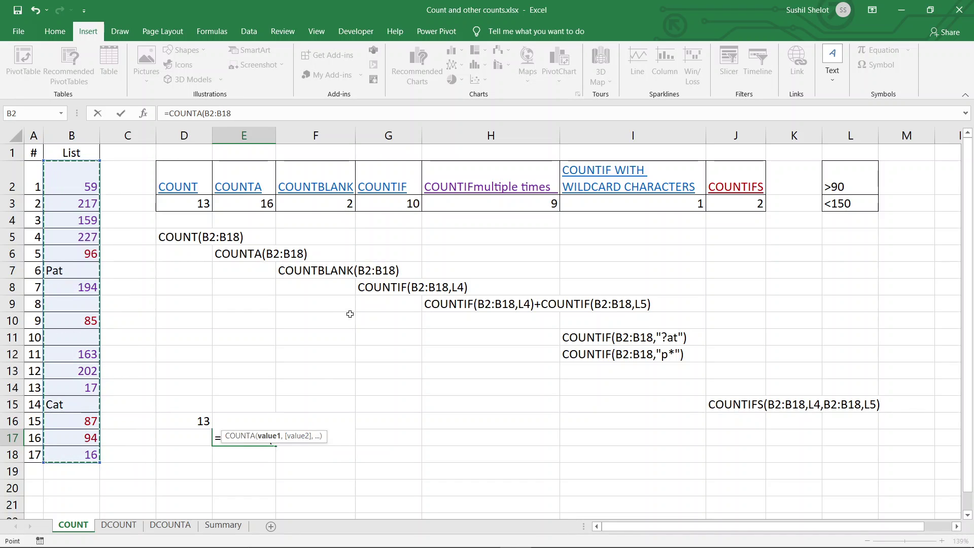
text())
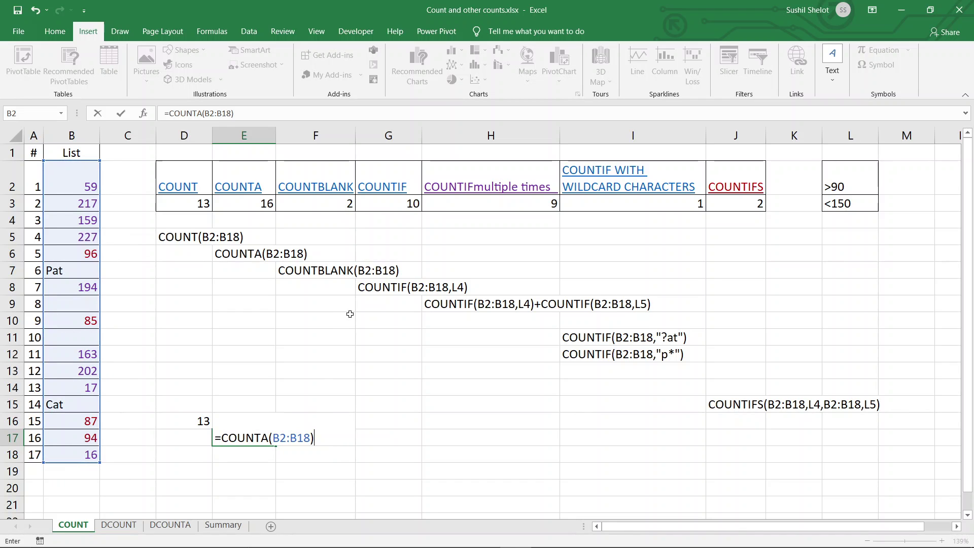
key(Return)
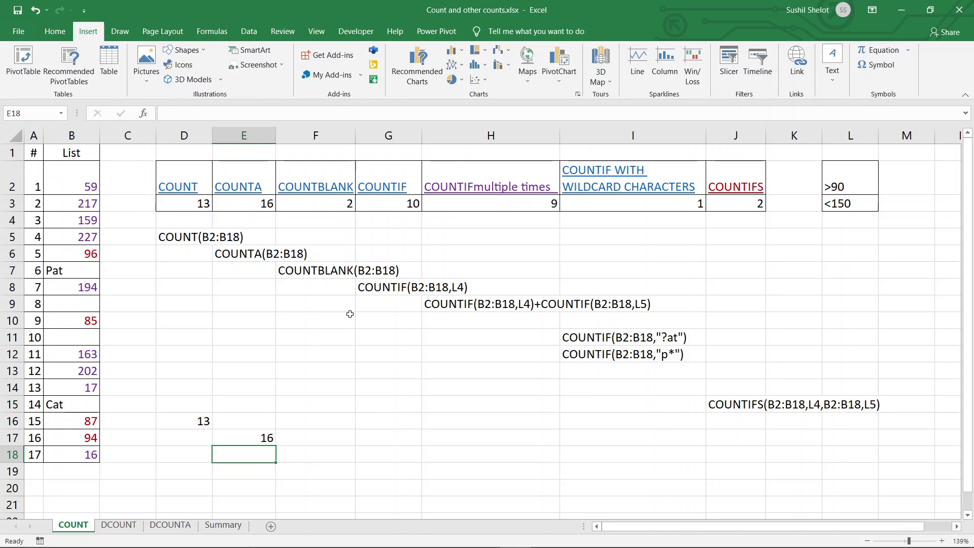
Step: Inspect the underlying content of the empty-looking list cell B11
click(86, 336)
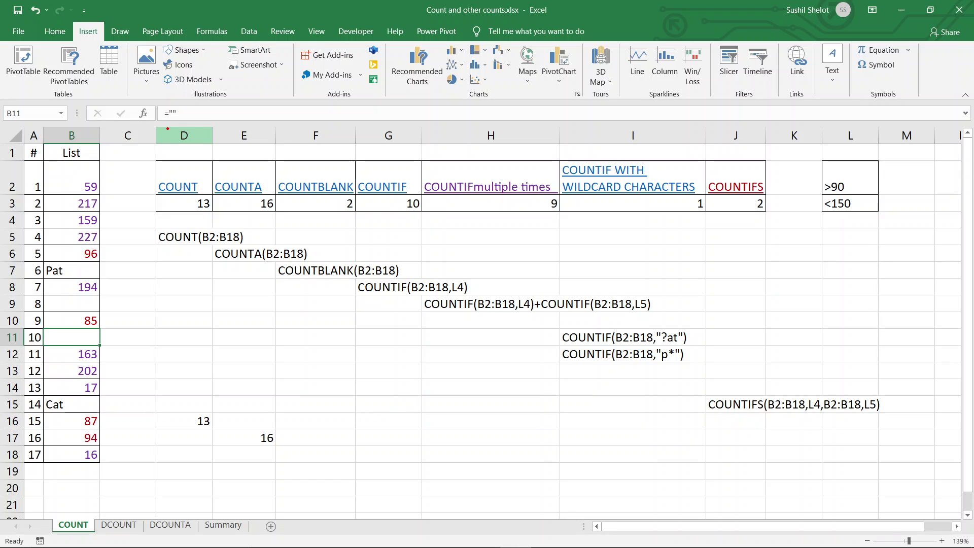
mouse_move(187, 120)
mouse_down()
mouse_move(195, 104)
mouse_move(147, 114)
mouse_move(183, 122)
mouse_up()
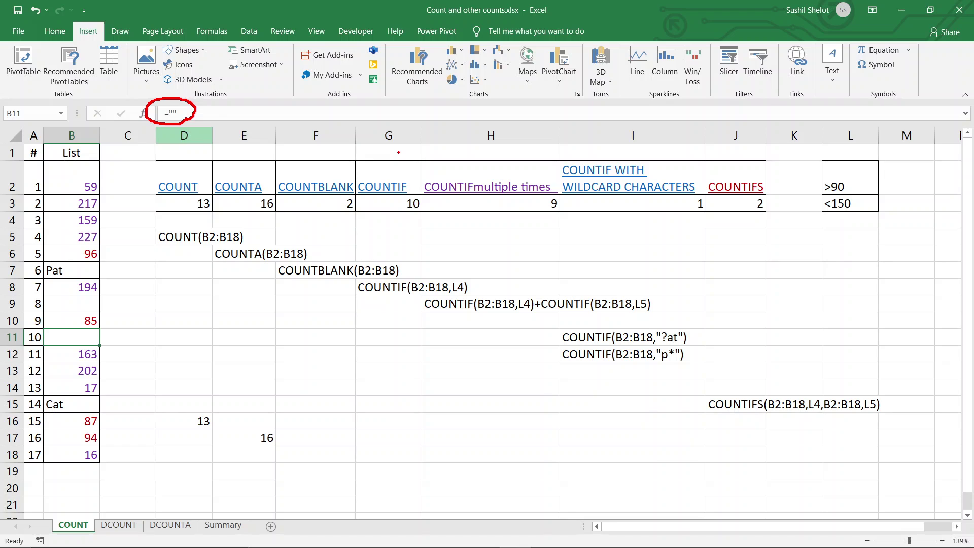
key(Escape)
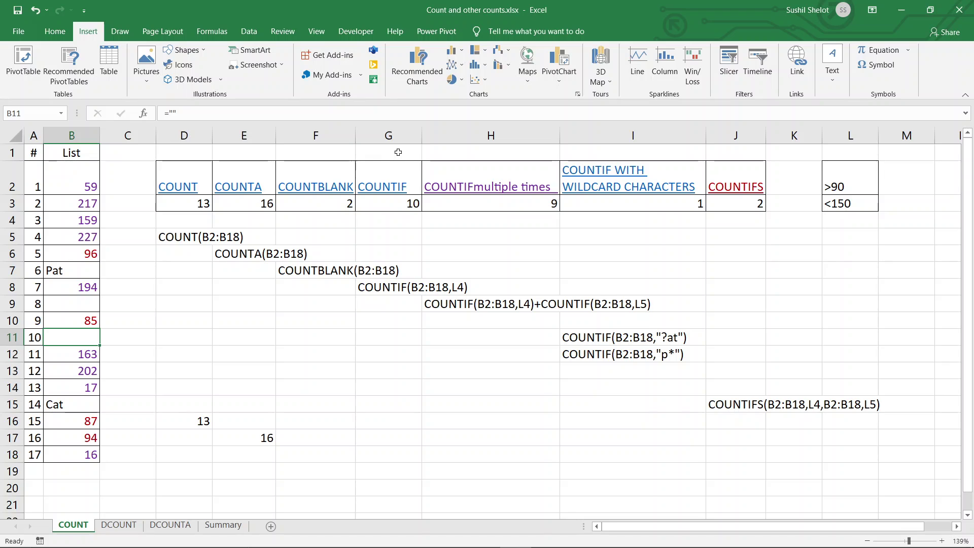
Step: Enter =COUNTBLANK(B2:B18) in cell F18 and select the blank-looking cells B9 and B11 together to compare
click(330, 457)
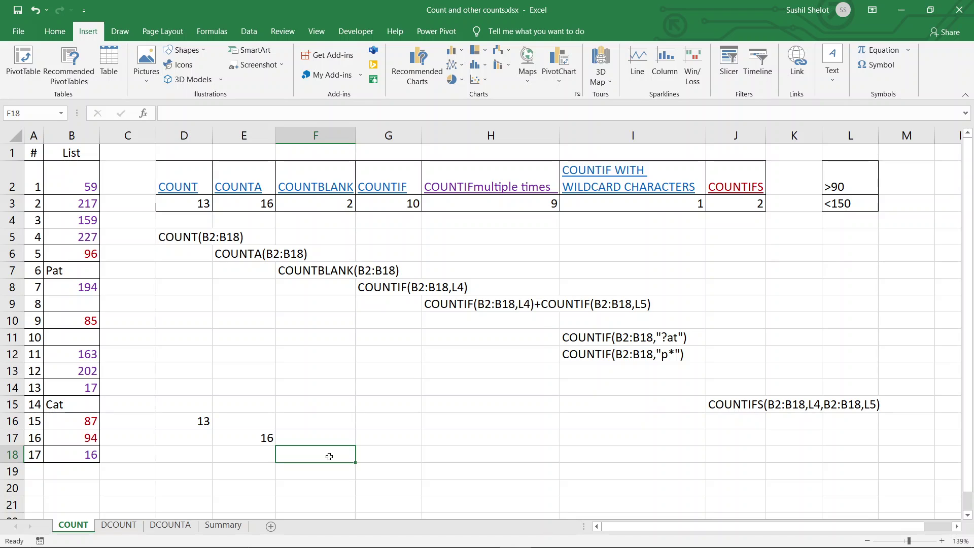
text(=count)
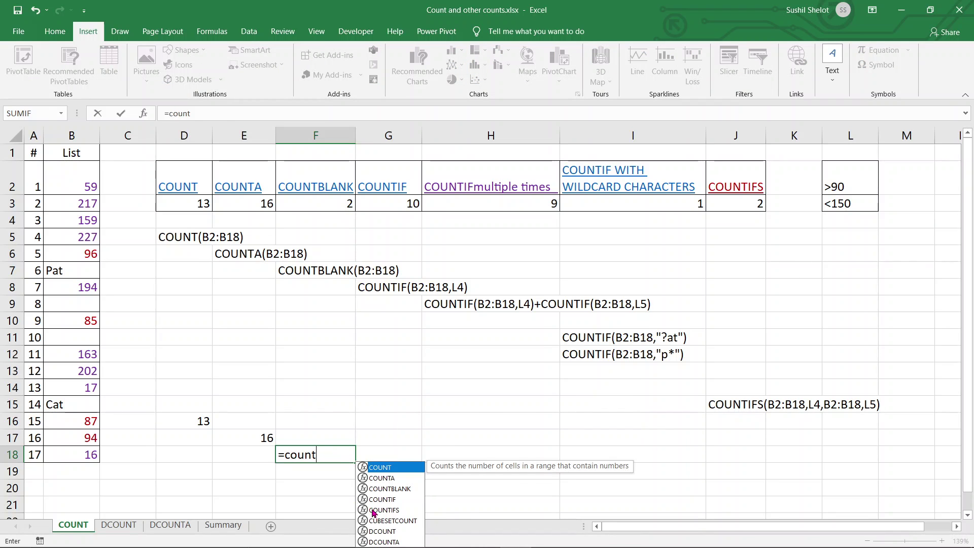
double_click(387, 490)
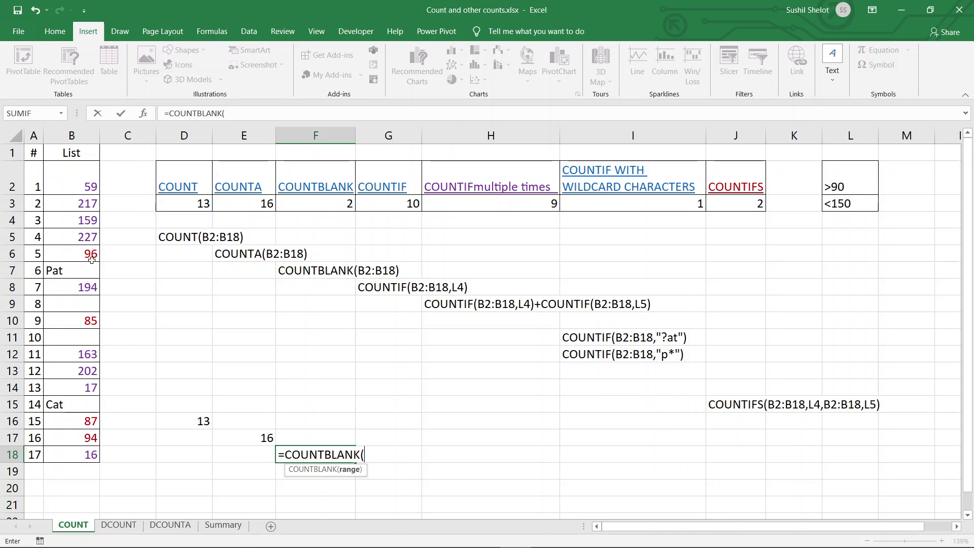
drag(76, 182, 86, 449)
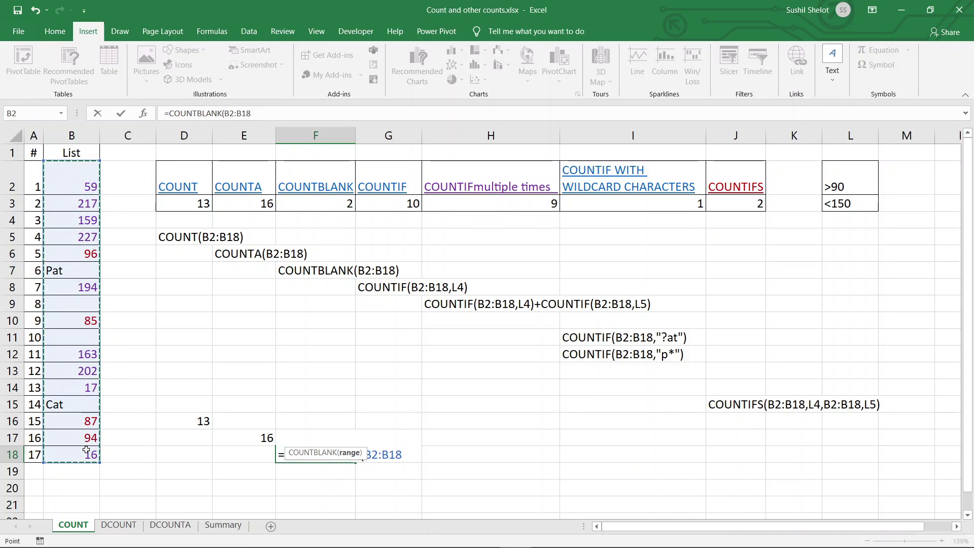
text())
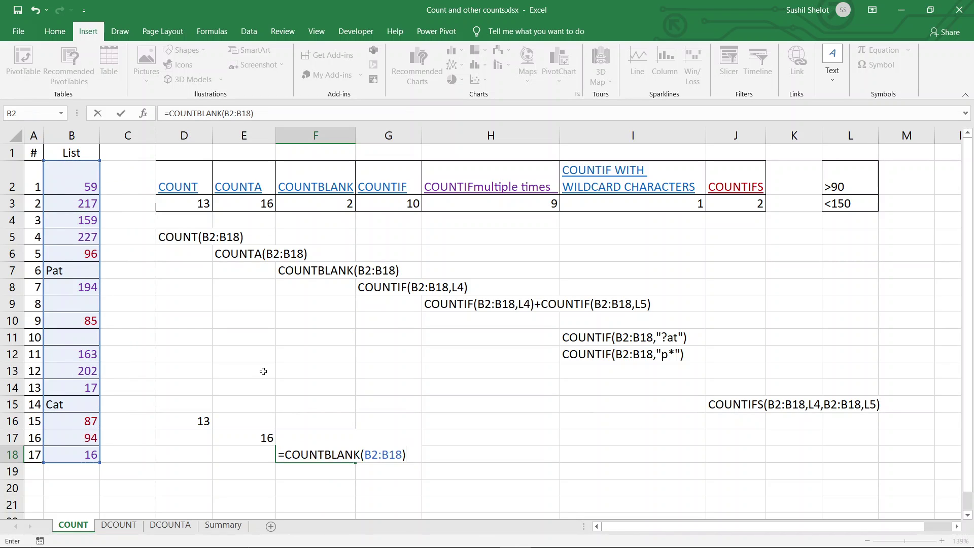
key(Return)
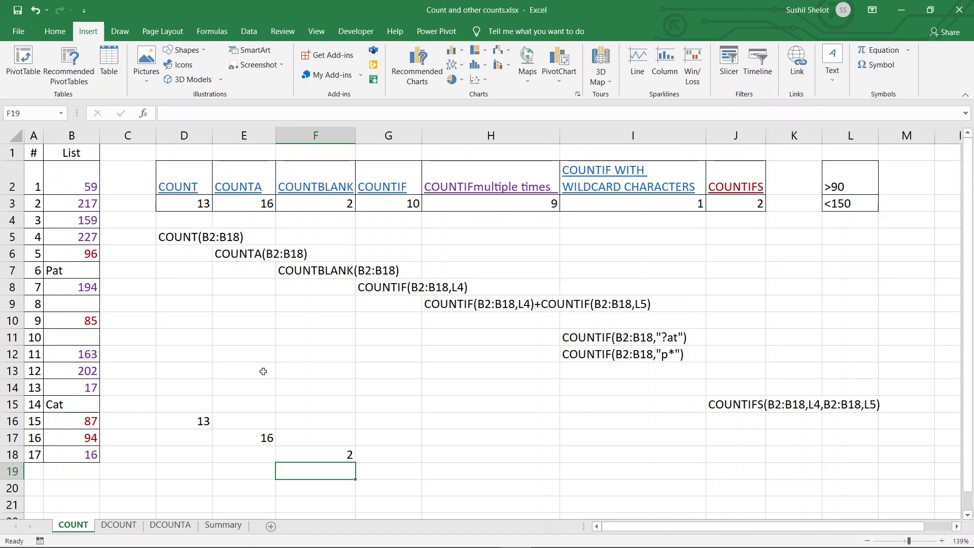
click(83, 304)
ctrl+click(84, 338)
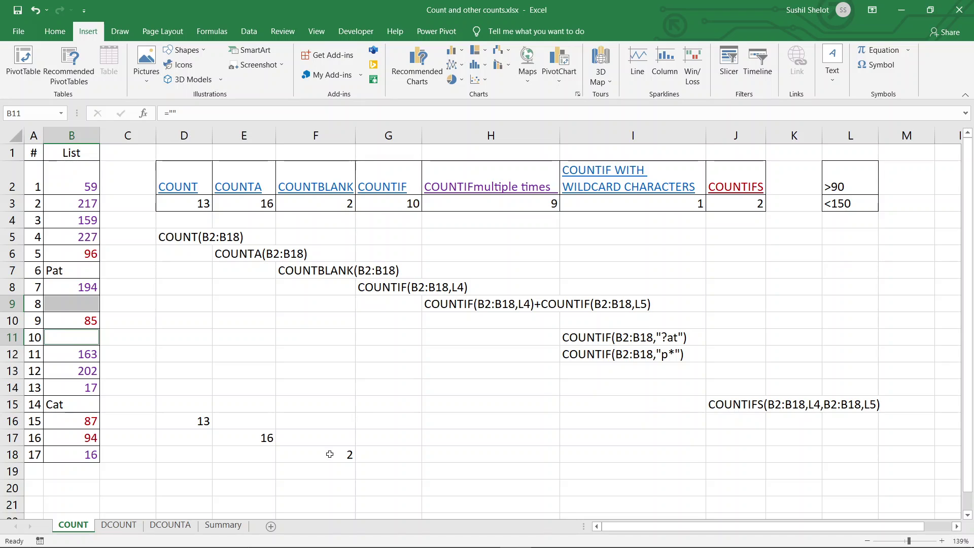
Step: Enter =COUNTIF(B2:B18,L4) in cell G19 and reselect that cell to review its formula
click(395, 475)
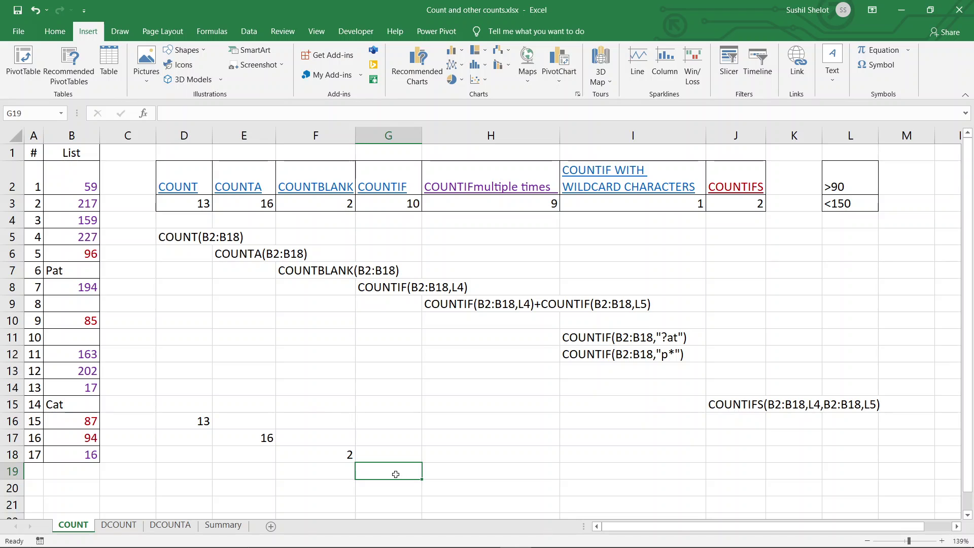
text(=cou)
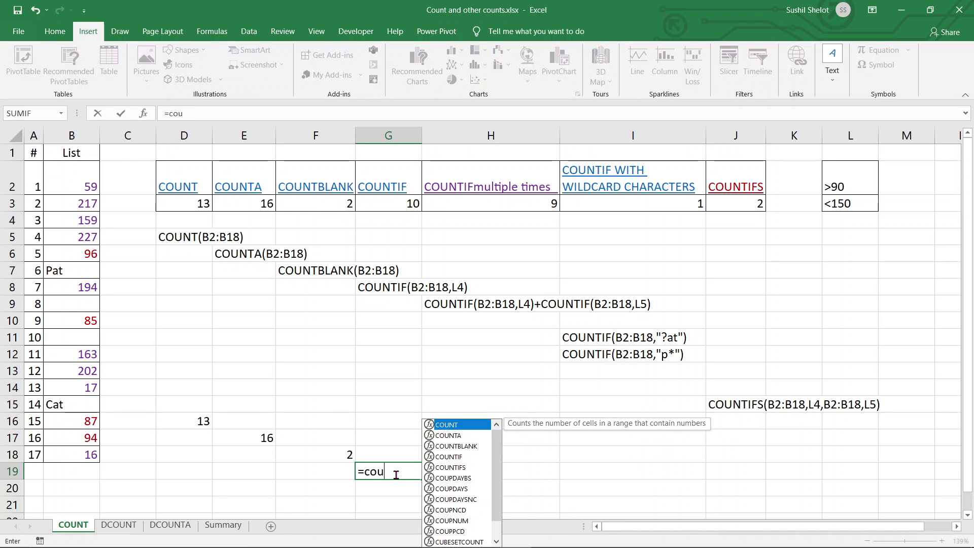
text(nt)
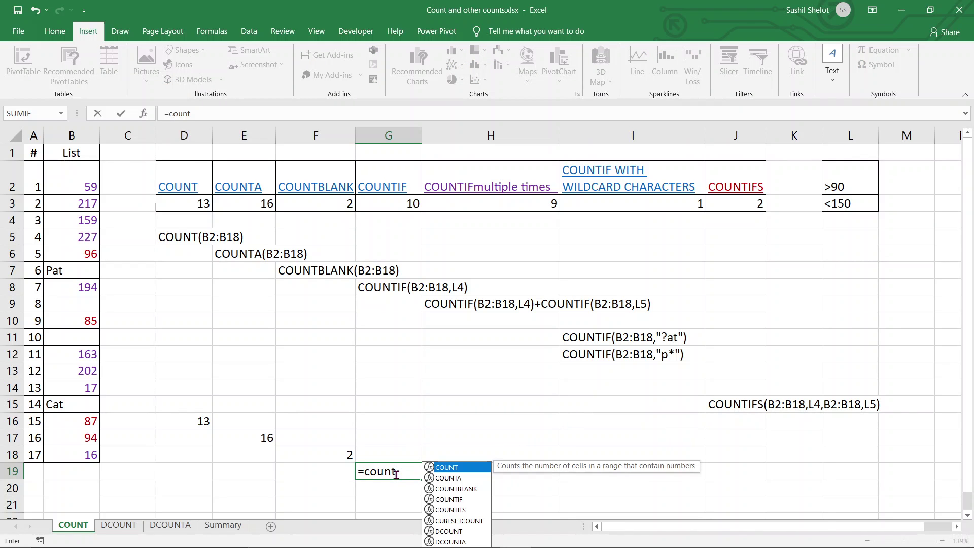
double_click(442, 500)
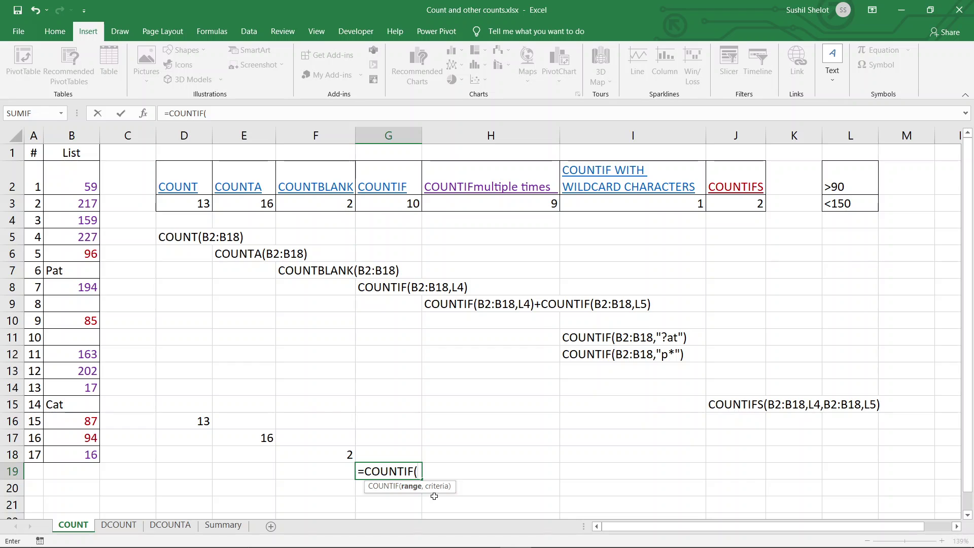
drag(77, 181, 84, 453)
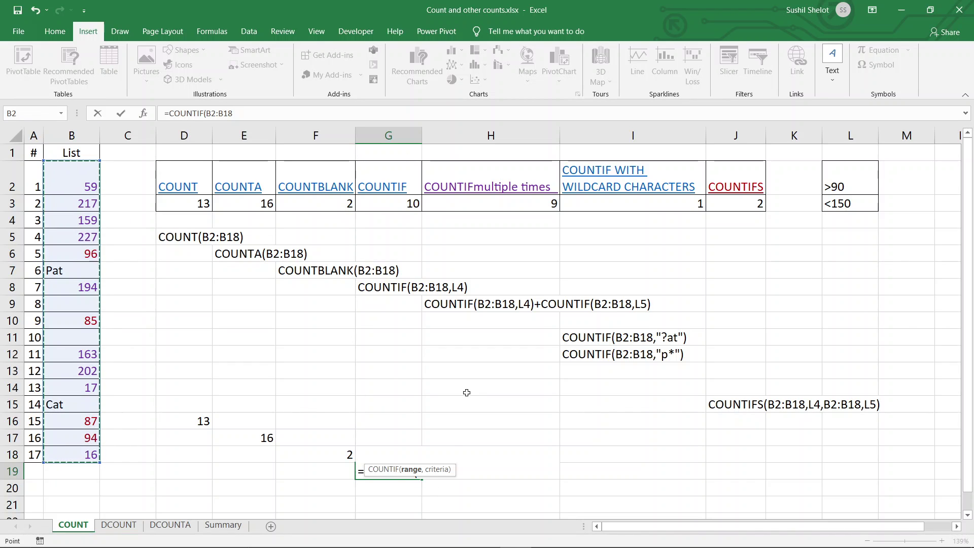
text(,)
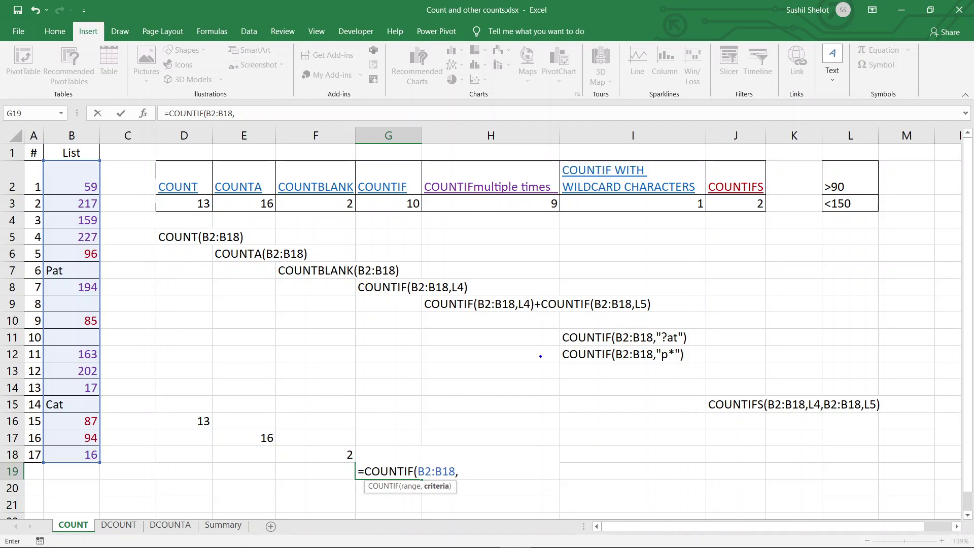
mouse_move(892, 175)
mouse_down()
mouse_move(836, 159)
mouse_move(822, 189)
mouse_move(885, 197)
mouse_move(889, 170)
mouse_up()
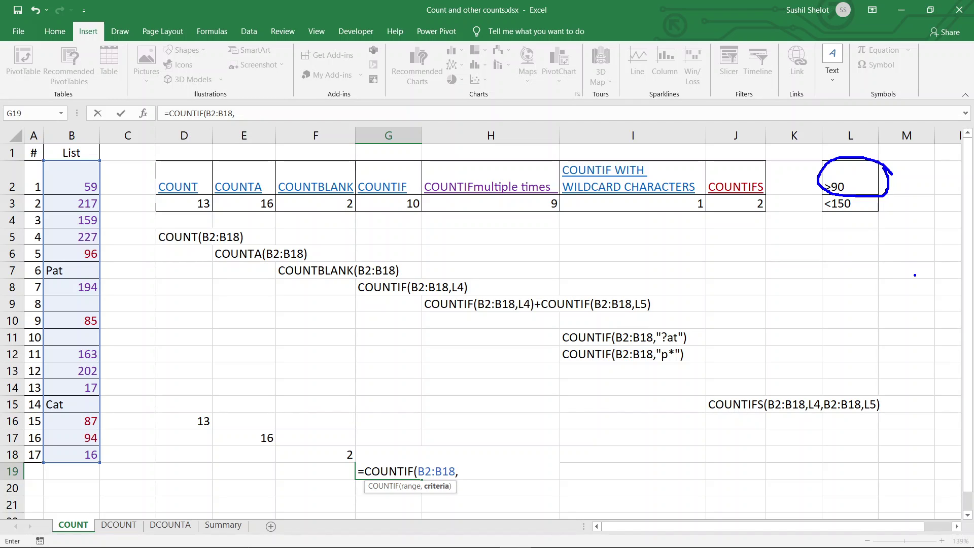
key(Escape)
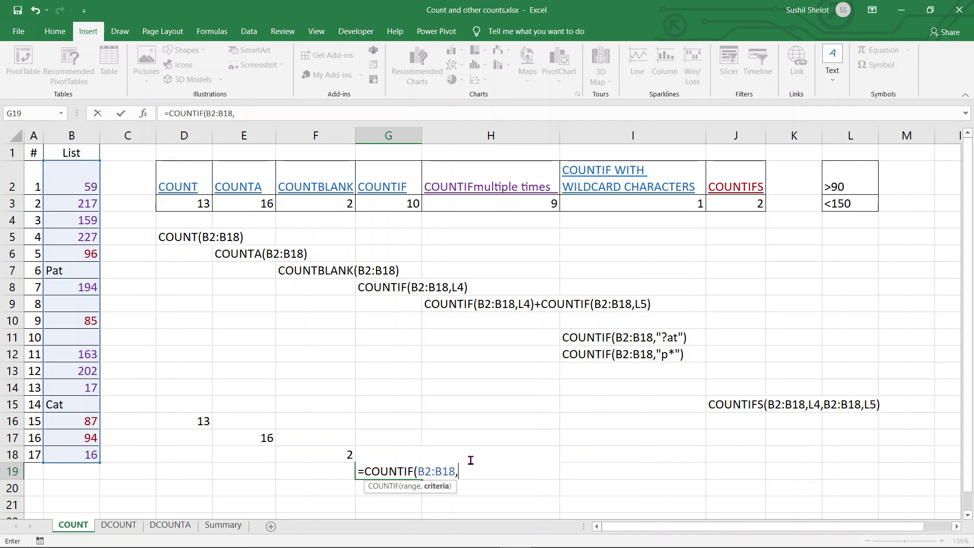
text(L4)
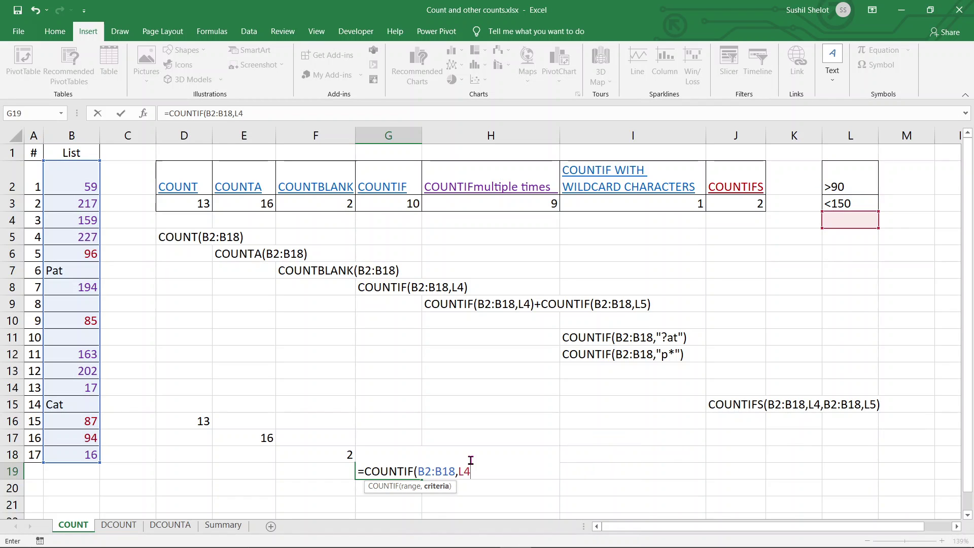
text())
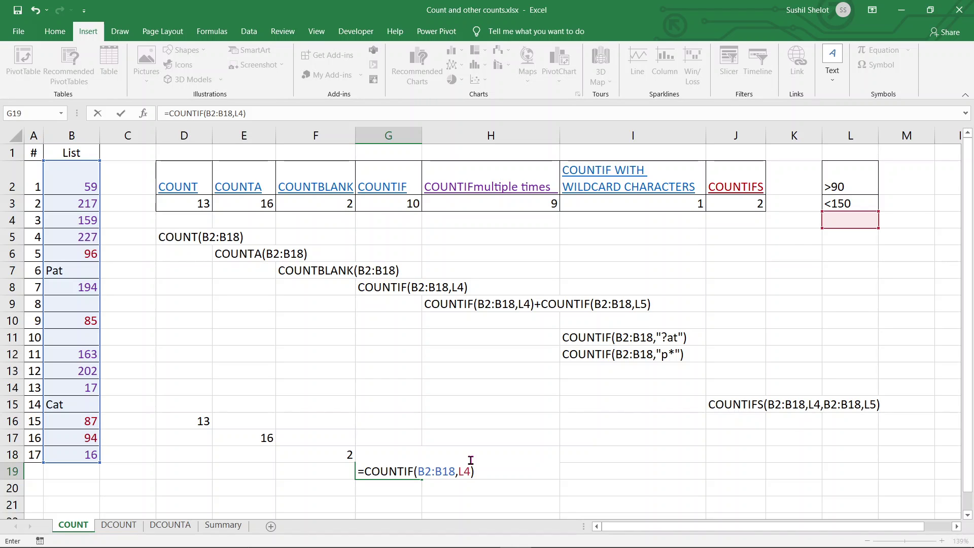
key(Return)
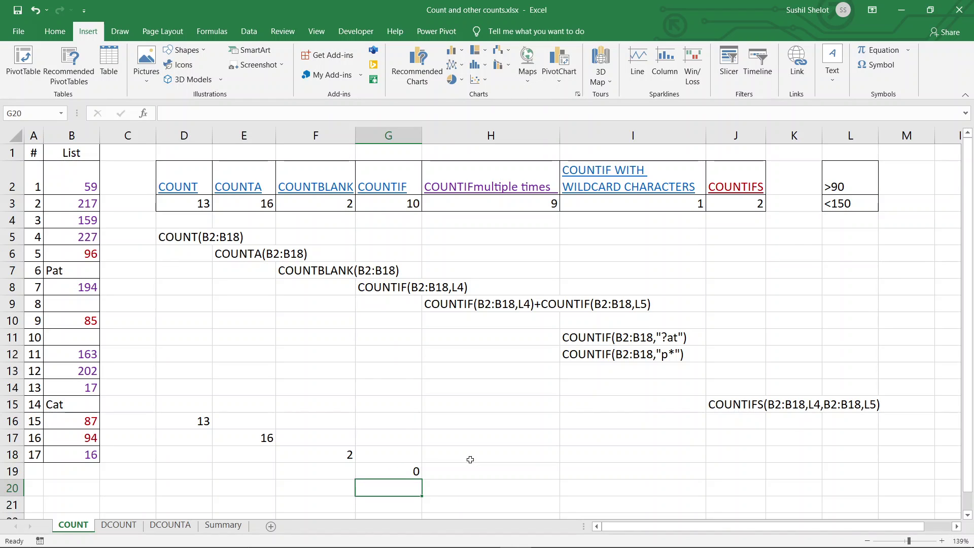
click(415, 472)
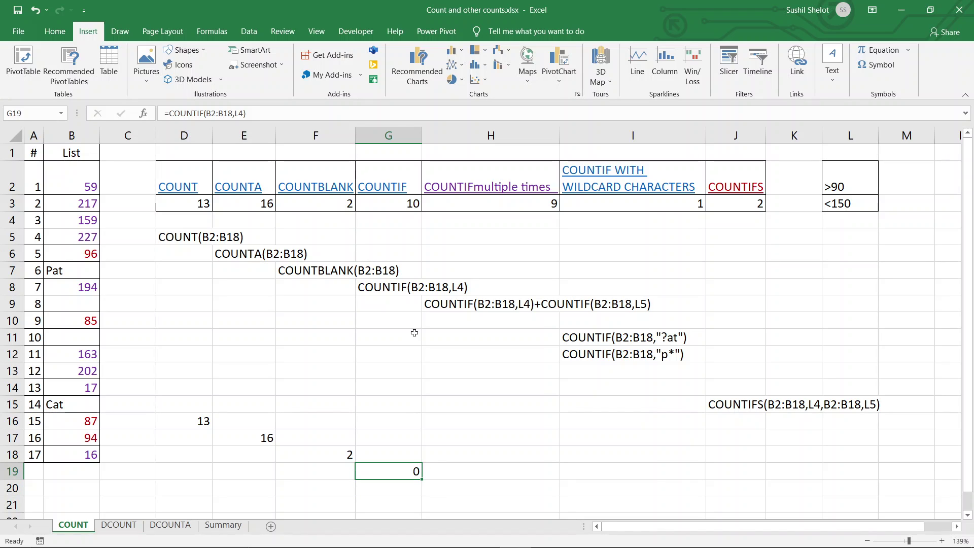
Step: Check the existing COUNTIF formula in G3 and change the formula in G19 to =COUNTIF(B2:B18,">90")
click(397, 202)
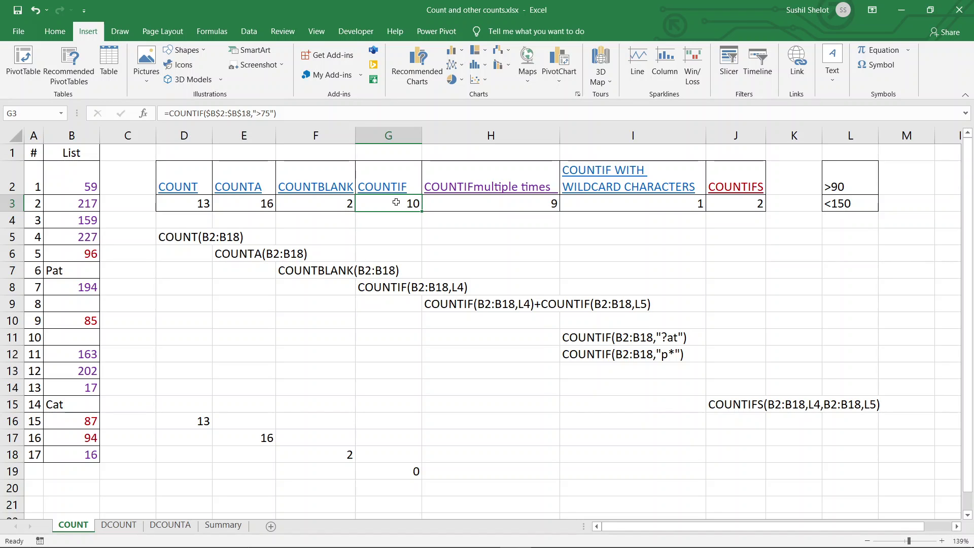
click(391, 469)
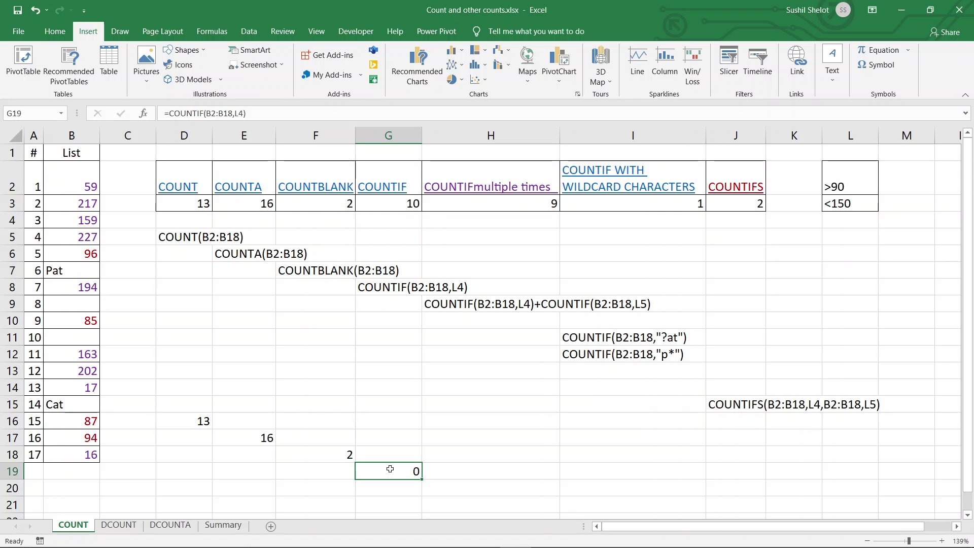
click(239, 113)
double_click(240, 113)
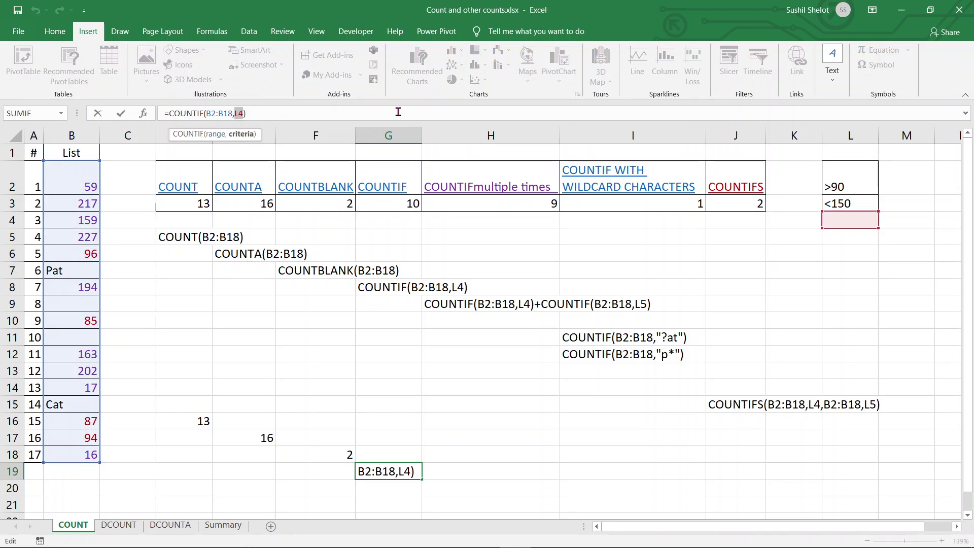
text(")
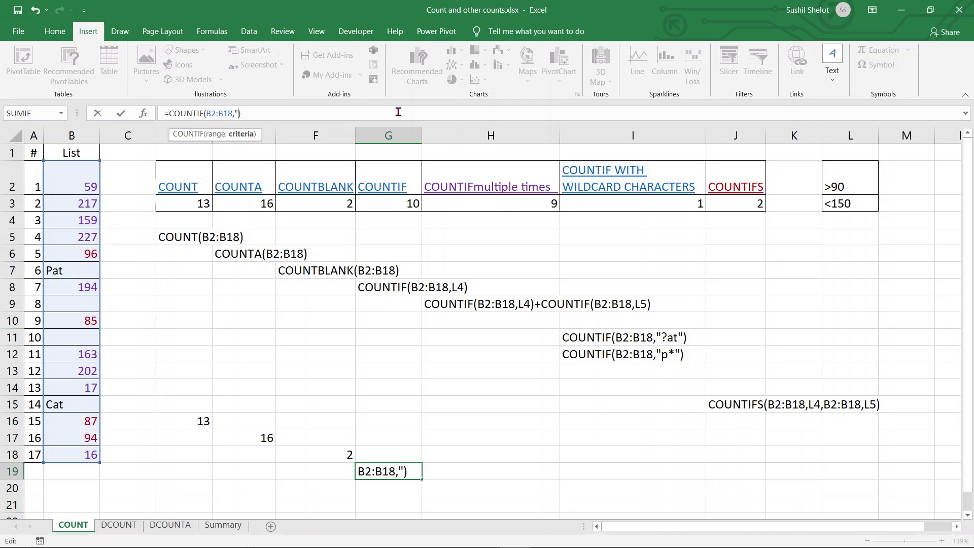
text(>90")
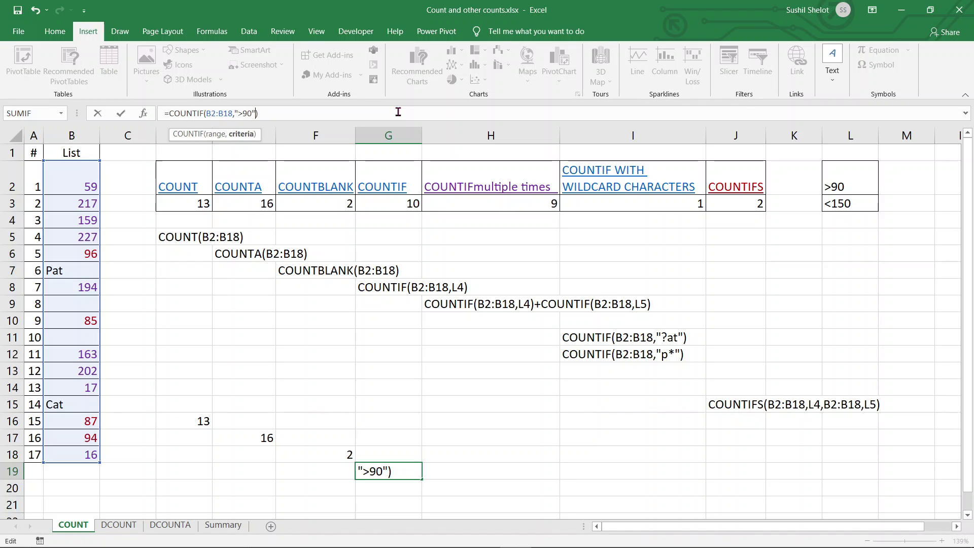
key(Return)
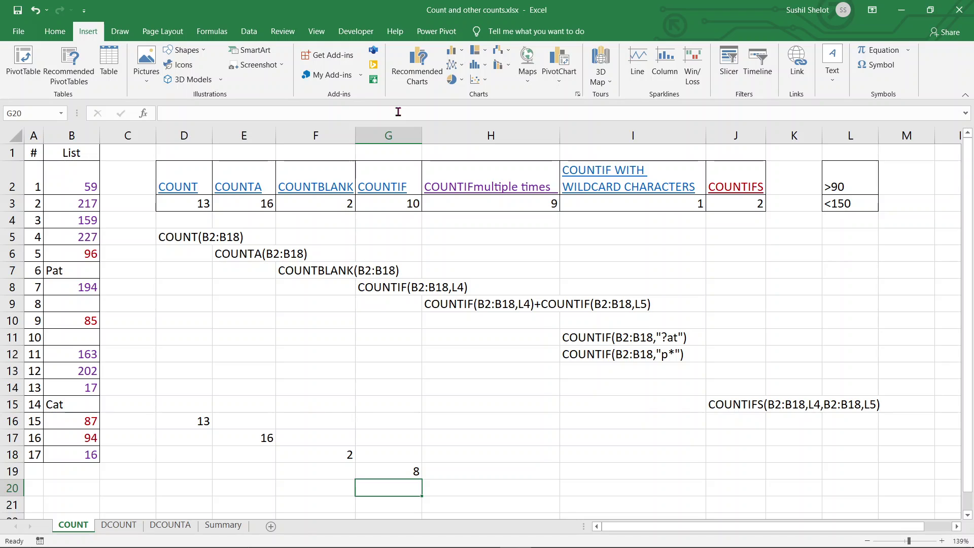
click(407, 474)
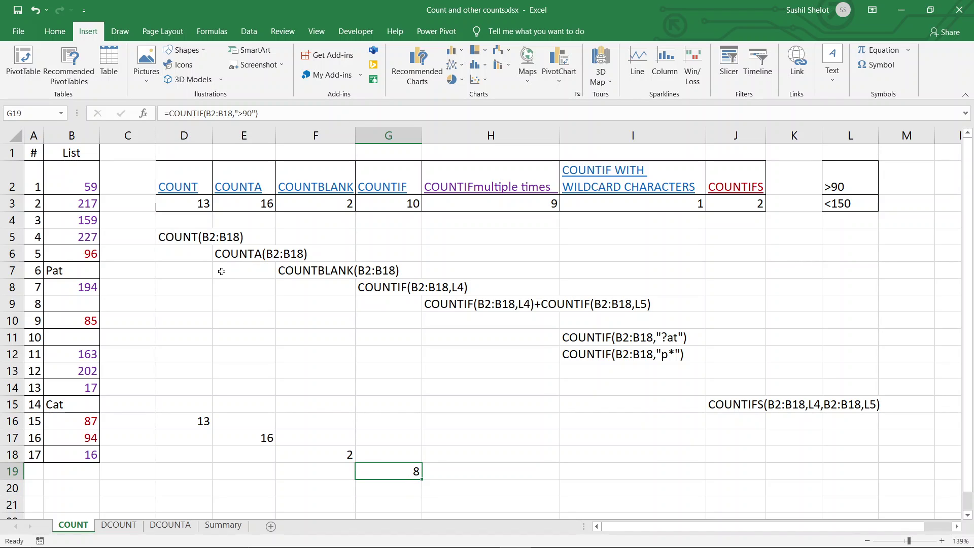
Step: Select all list cells in column B with values above 90 together to compare their count with the COUNTIF result
click(74, 206)
ctrl+click(70, 223)
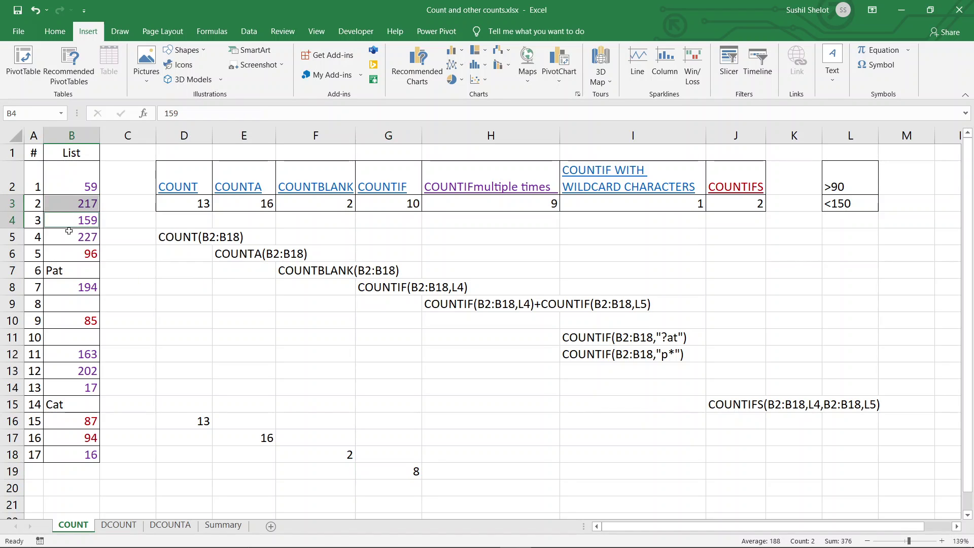
ctrl+click(67, 237)
ctrl+click(67, 254)
ctrl+click(73, 287)
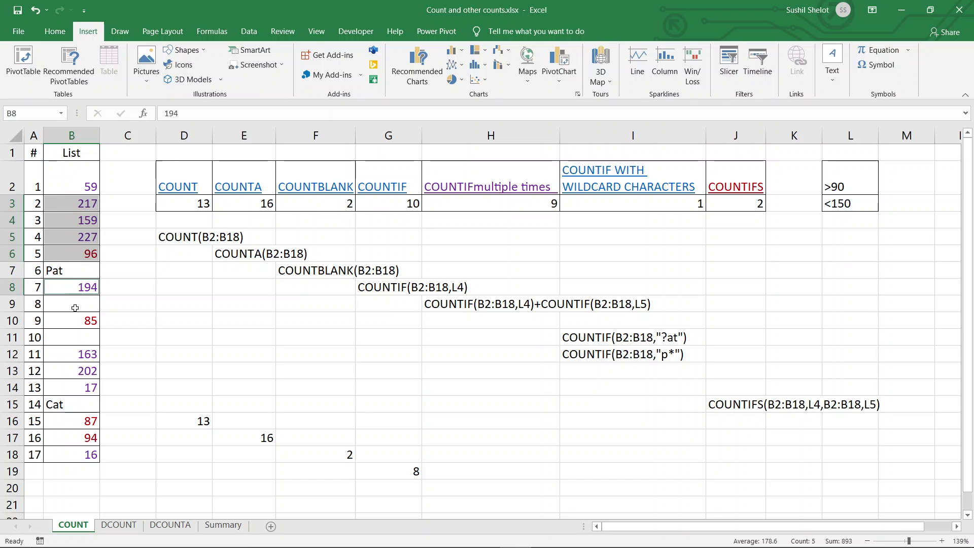
ctrl+click(76, 355)
ctrl+click(78, 374)
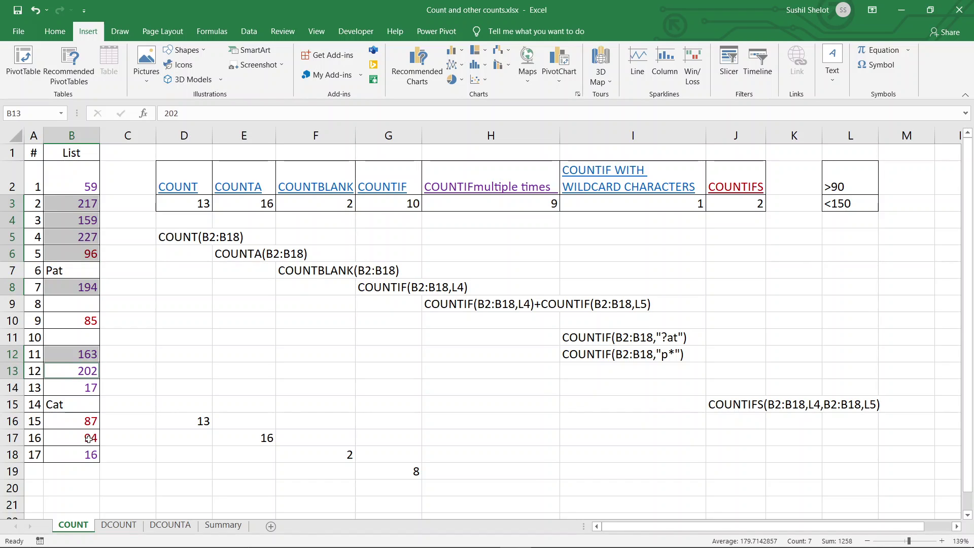
ctrl+click(87, 439)
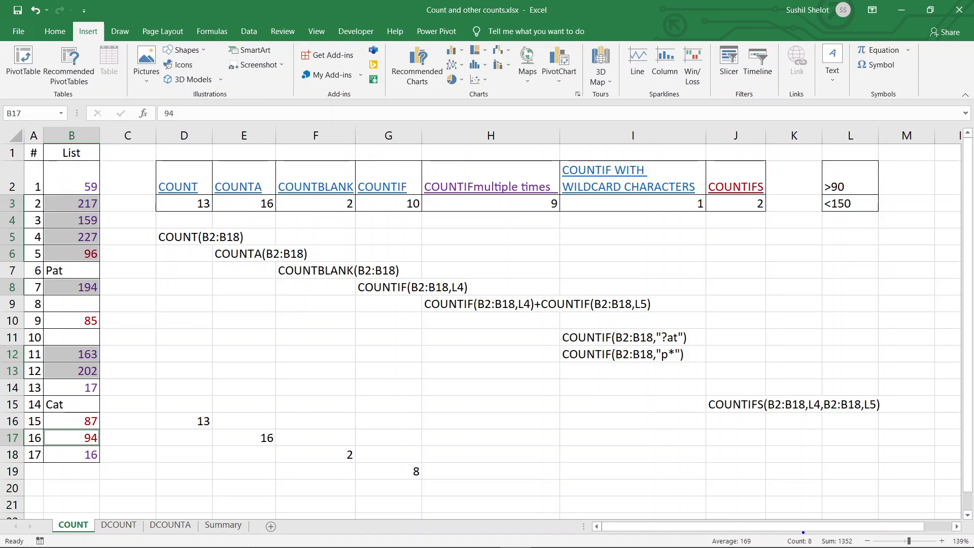
mouse_move(809, 535)
mouse_down()
mouse_move(777, 544)
mouse_move(817, 547)
mouse_move(805, 537)
mouse_up()
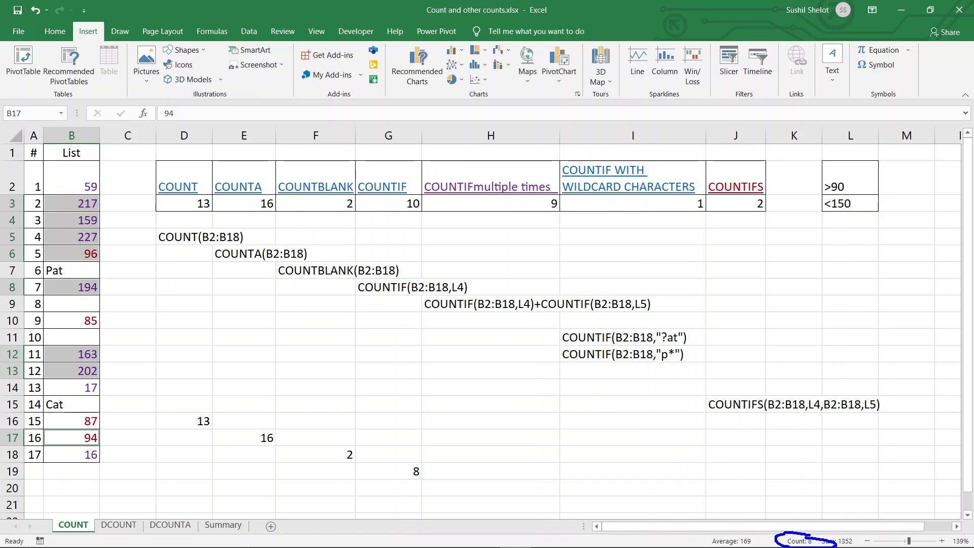
key(Escape)
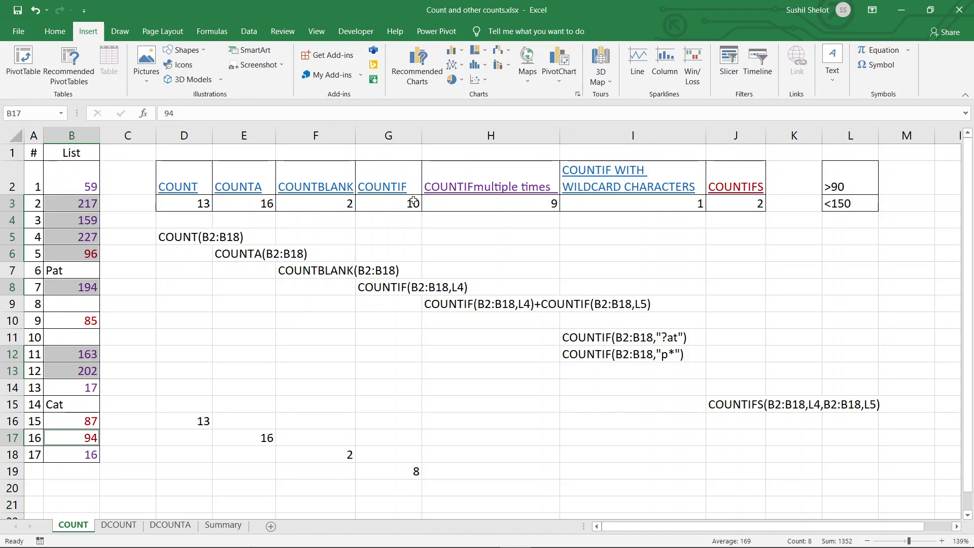
Step: Replace the typed criterion in G19 with a reference to L2 so the formula reads =COUNTIF(B2:B18,L2)
click(410, 473)
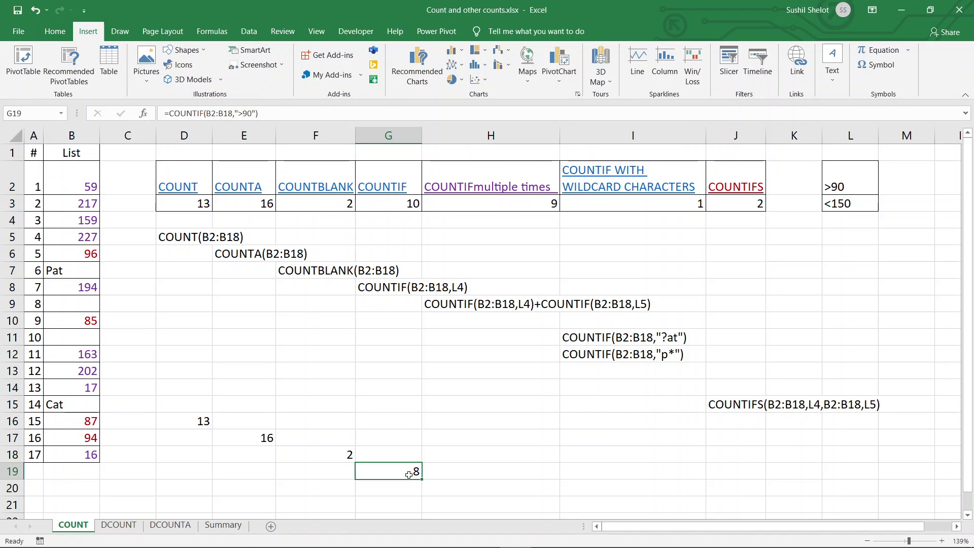
drag(237, 115, 255, 115)
key(BackSpace)
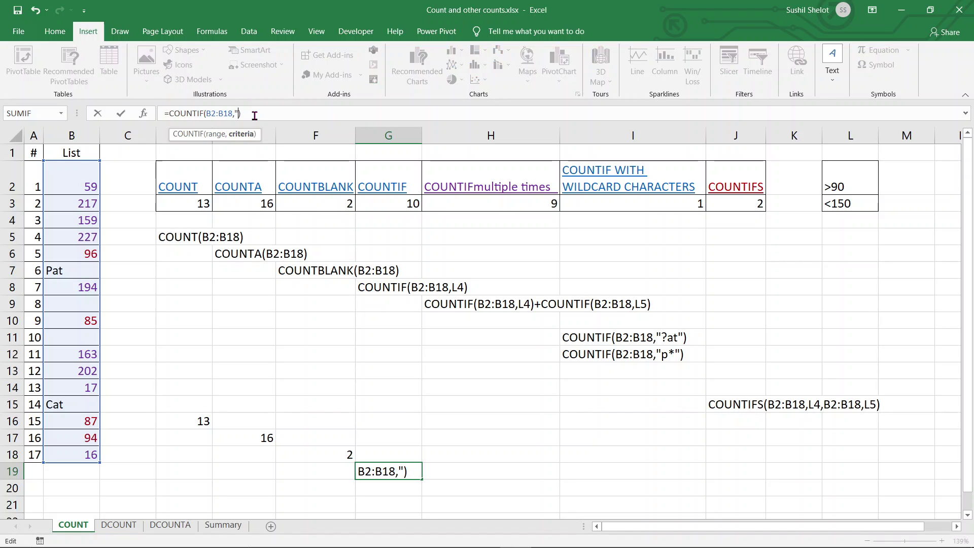
key(BackSpace)
click(835, 176)
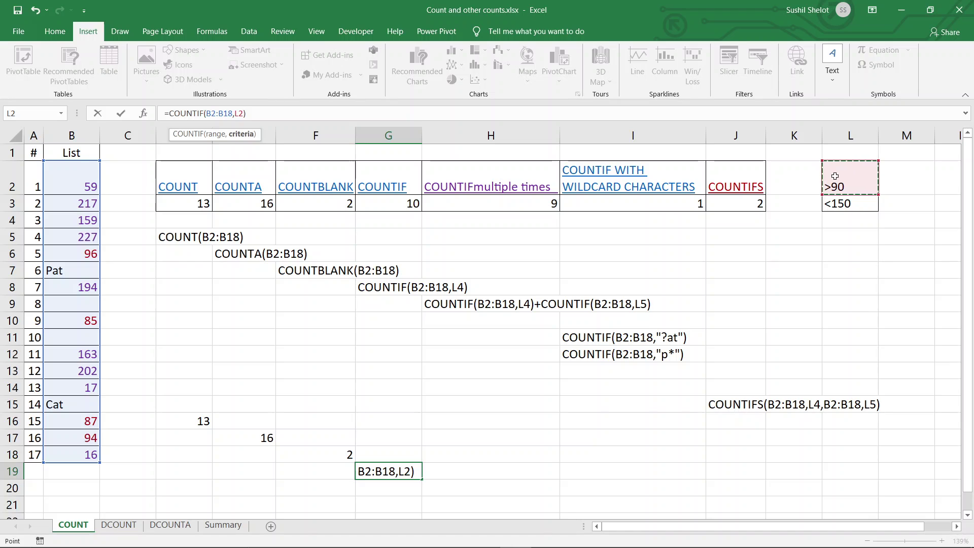
key(Return)
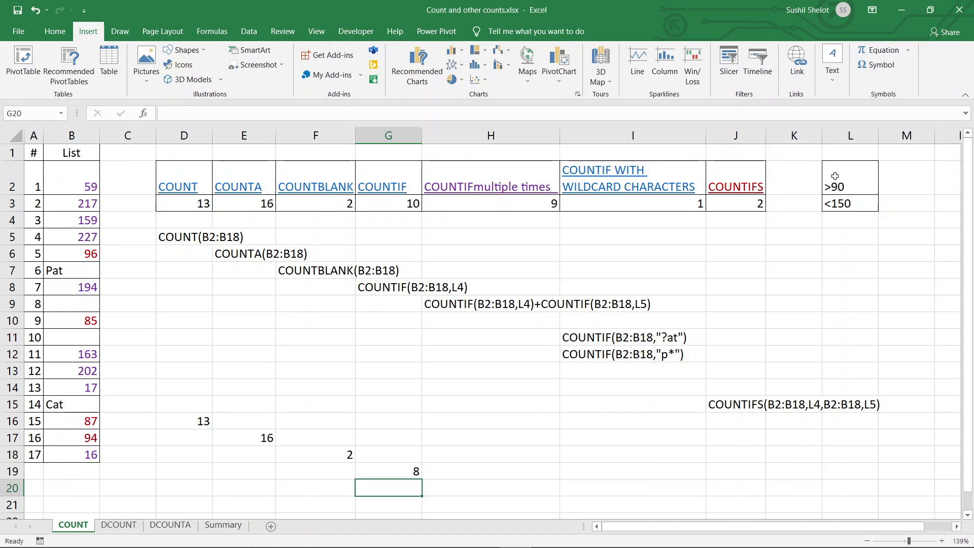
Step: Change the criterion in L2 to >85 and review the reference to it in the G19 formula
click(835, 176)
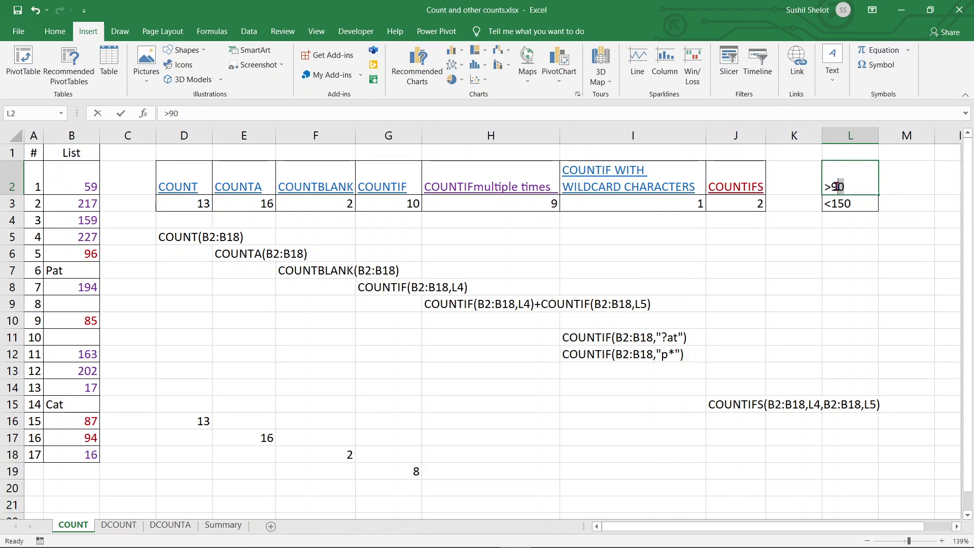
double_click(838, 187)
text(85)
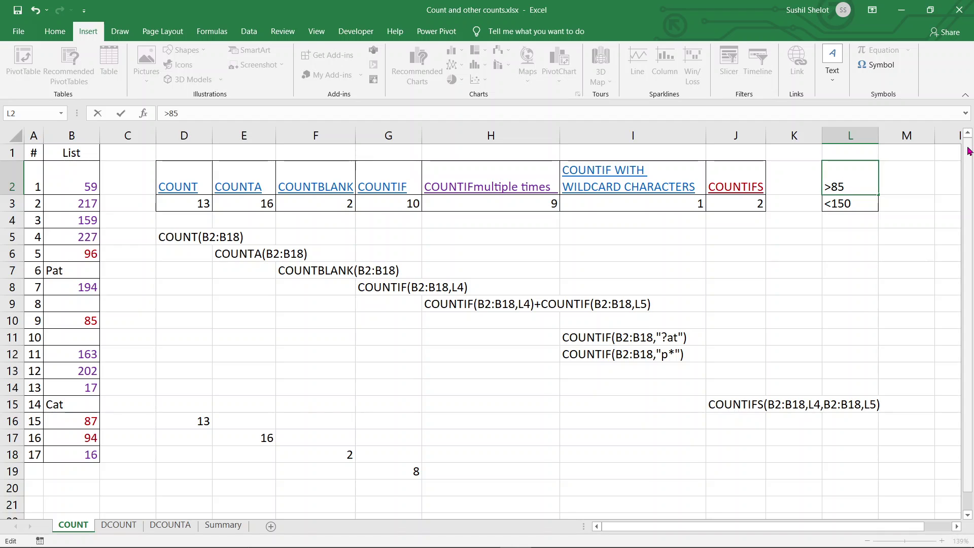
key(Return)
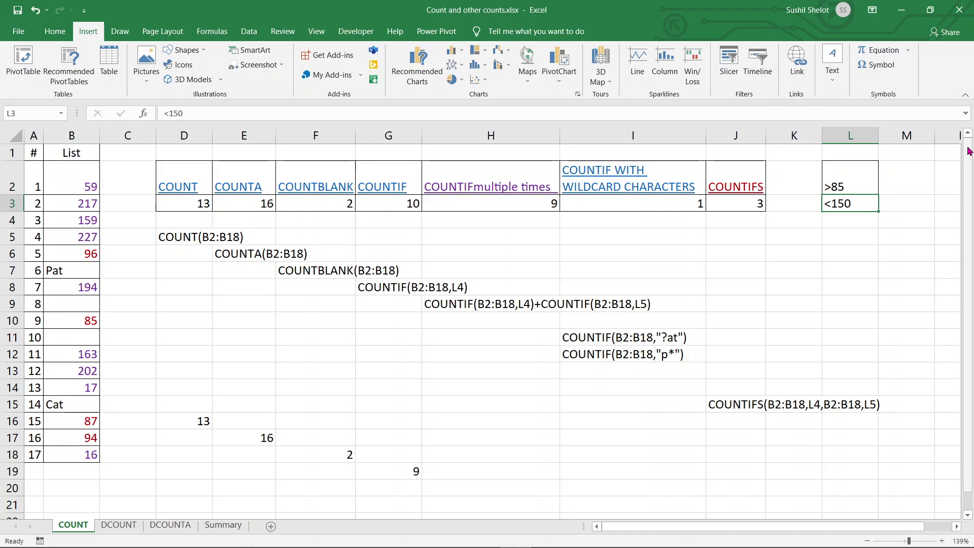
click(407, 469)
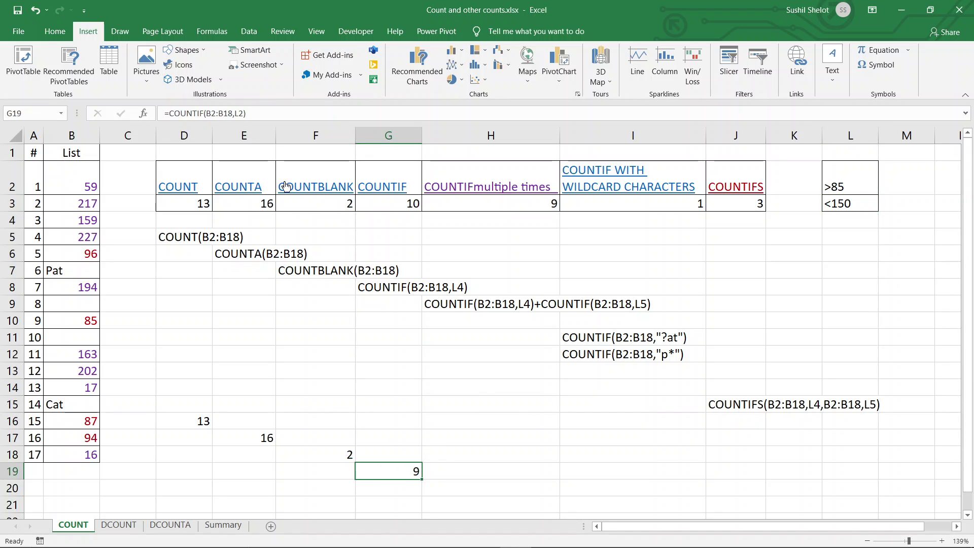
click(244, 113)
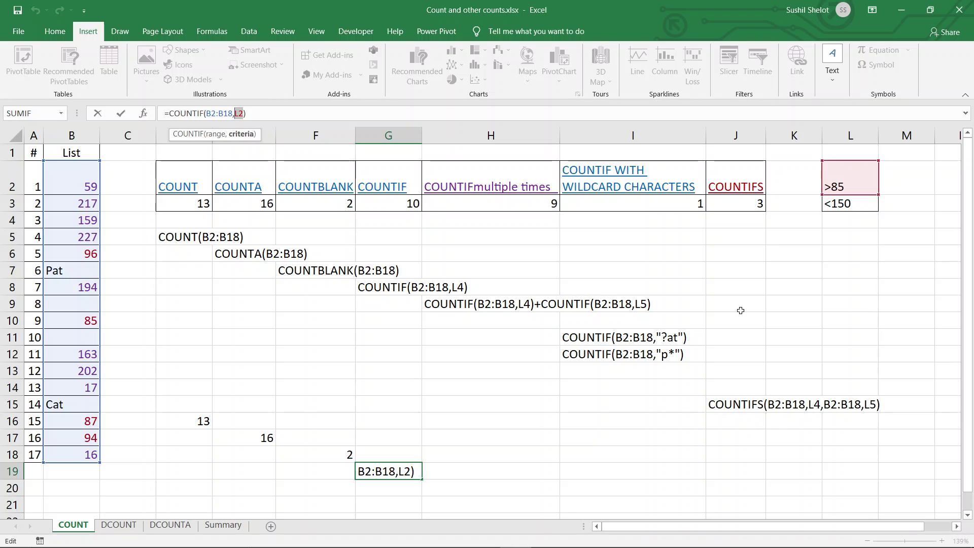
key(Return)
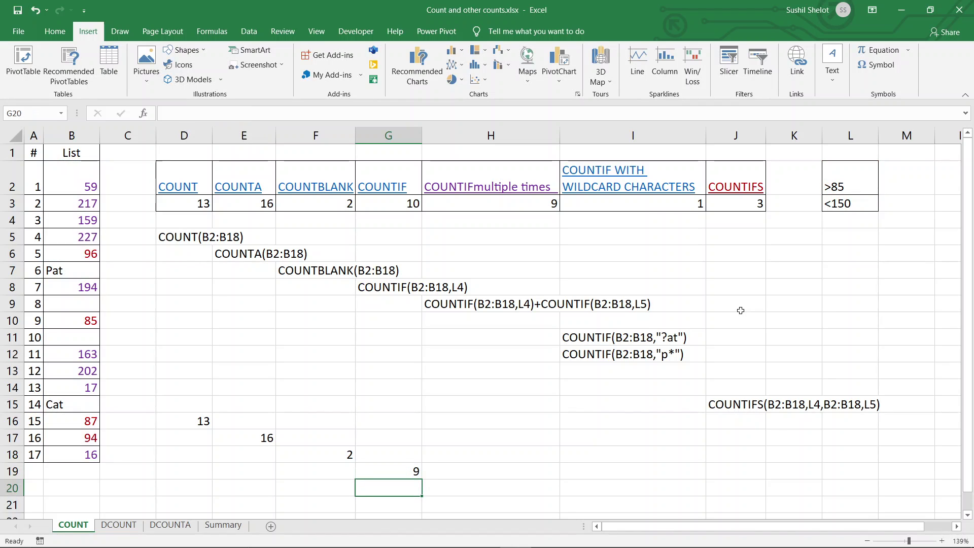
click(861, 180)
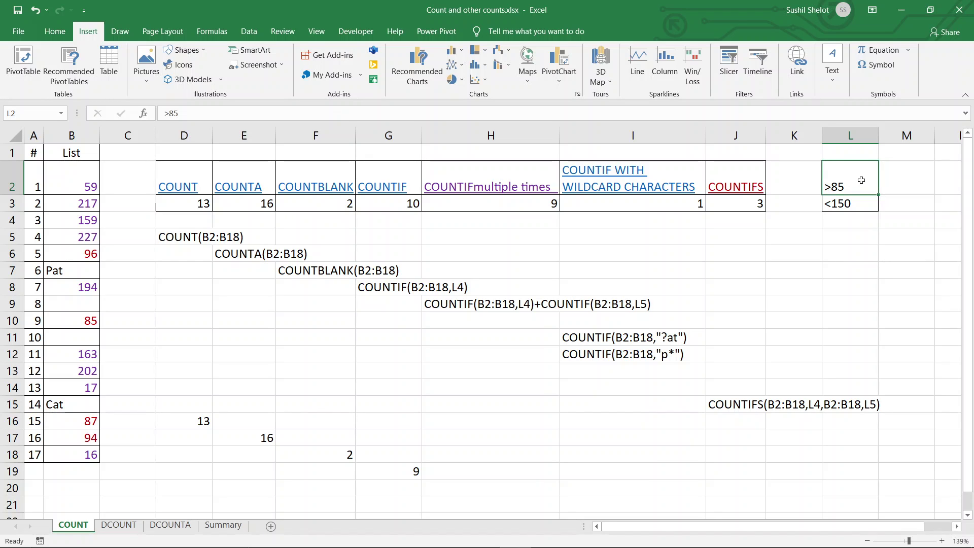
Step: Begin a formula in H20 with =COUNTIF(B2:B18,L2) as its first term
click(501, 488)
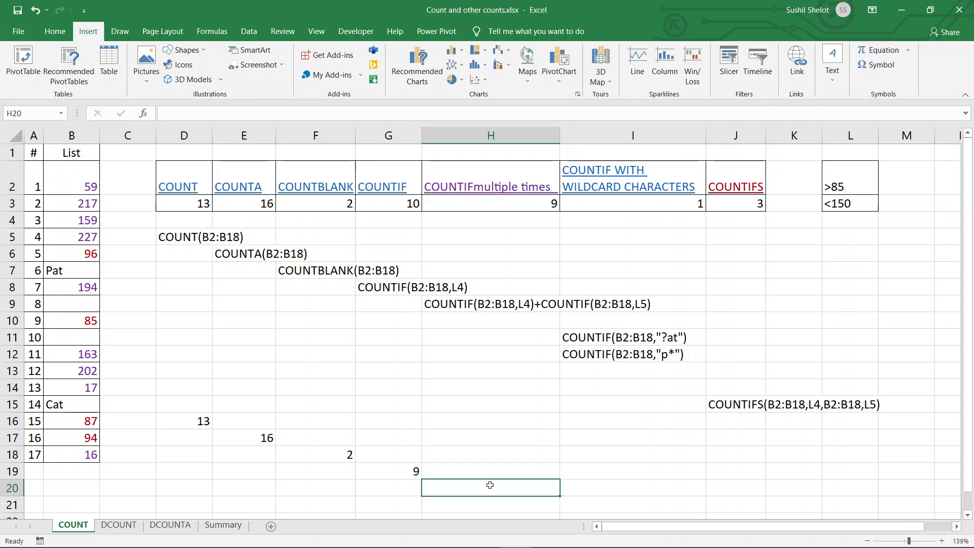
text(=)
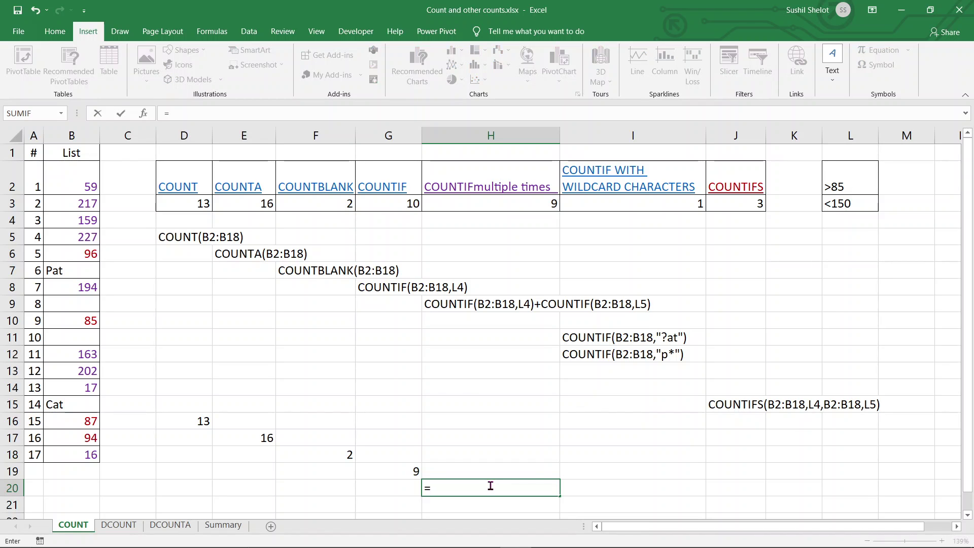
text(counti)
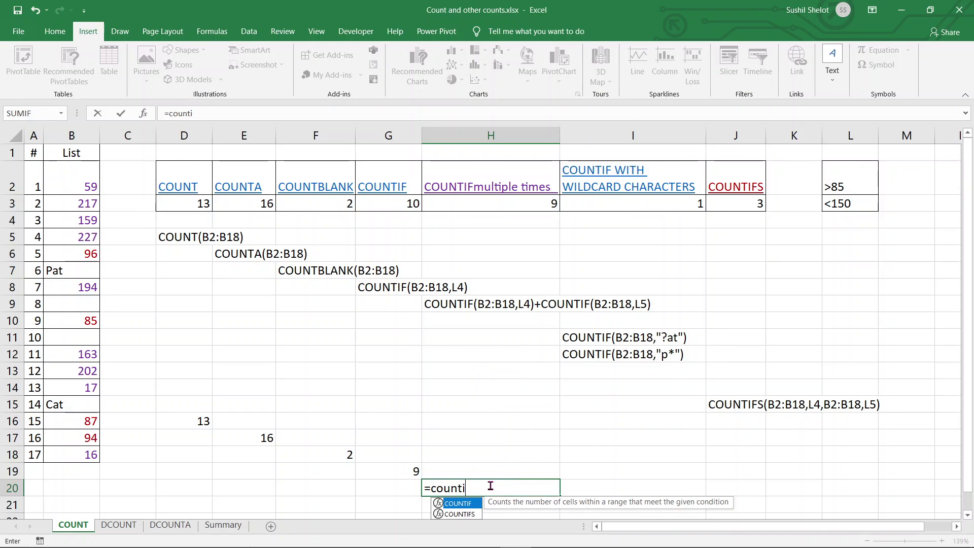
text(f()
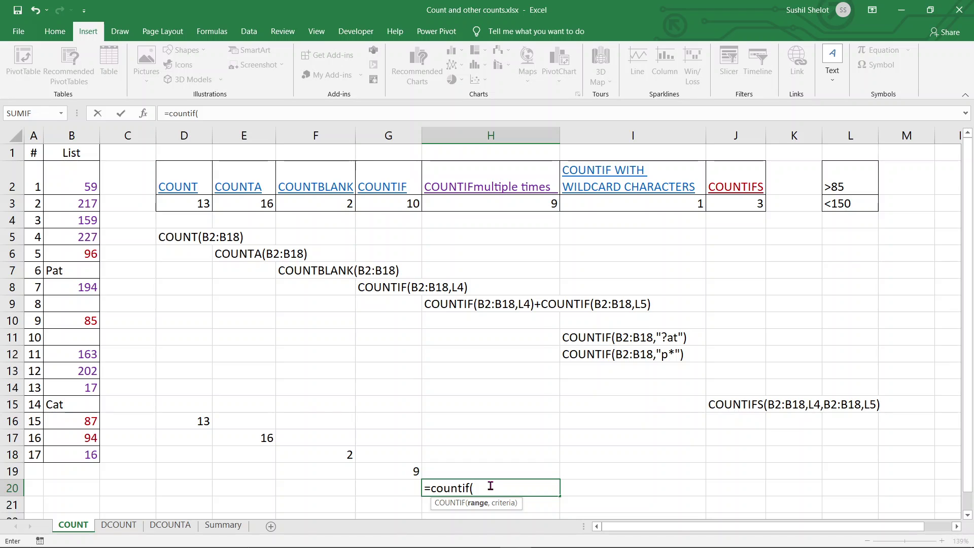
drag(84, 188, 91, 455)
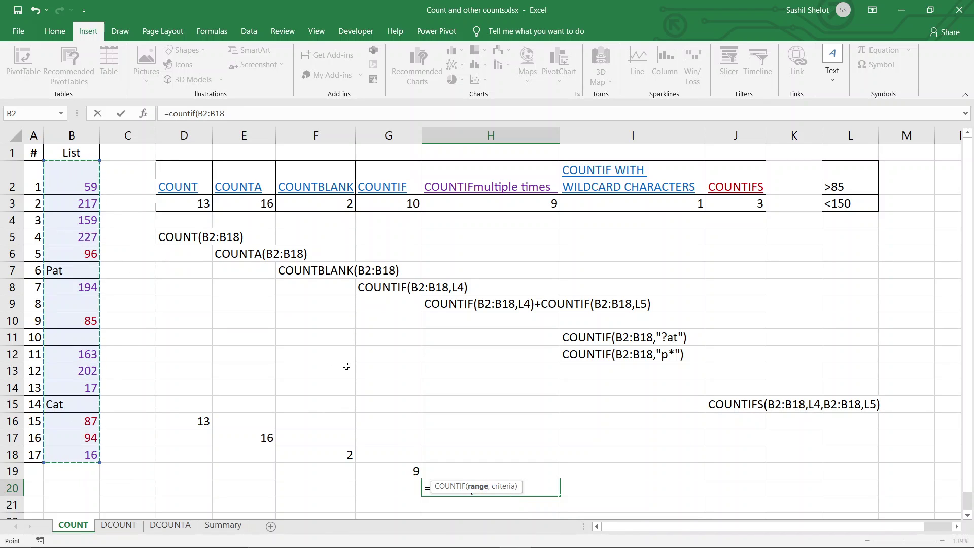
text(,)
click(861, 184)
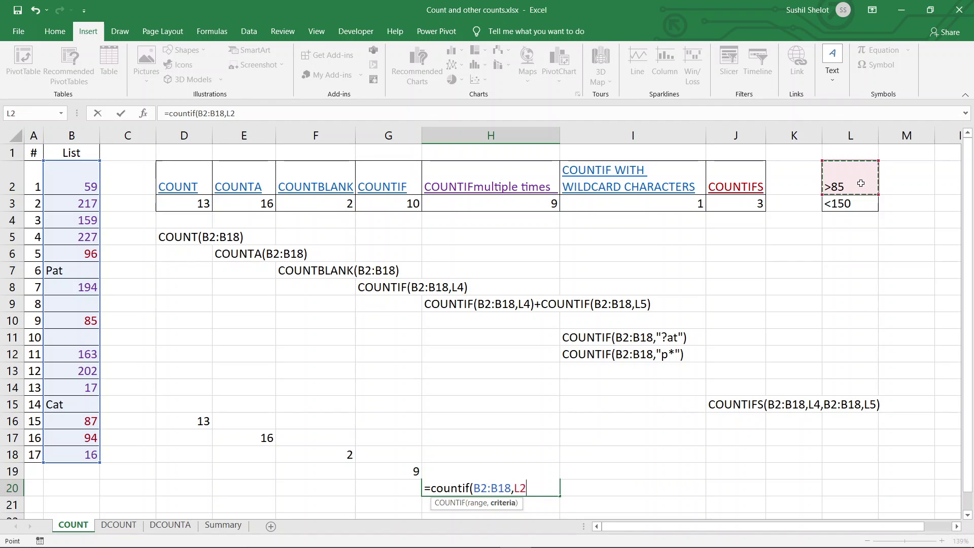
text())
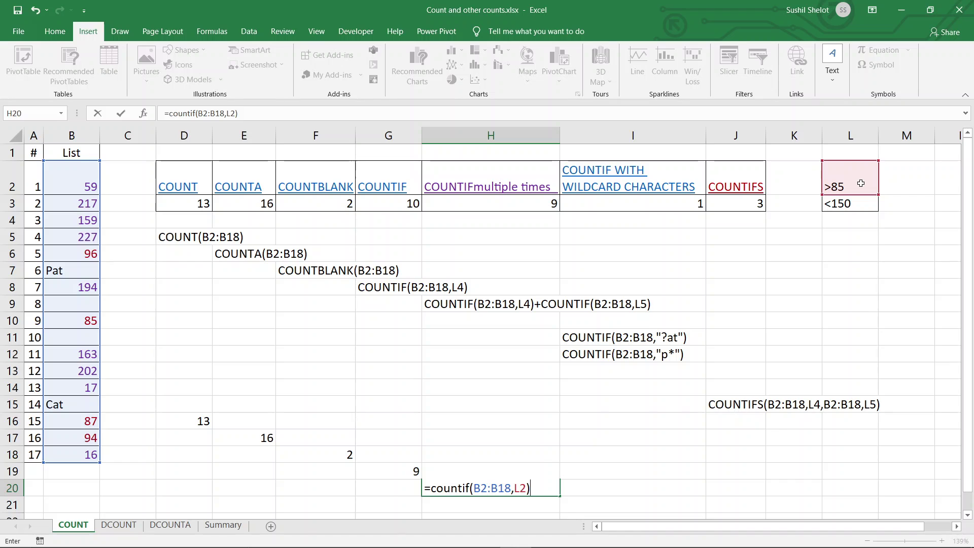
Step: Add a second count term over B2:B18 with the criterion in L3 to the H20 formula and enter it
text(+cou)
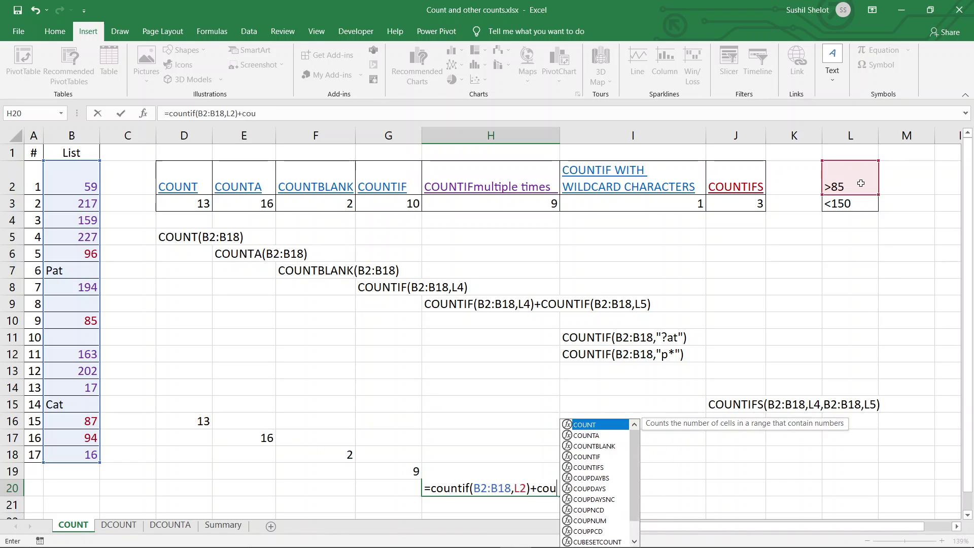
text(nif)
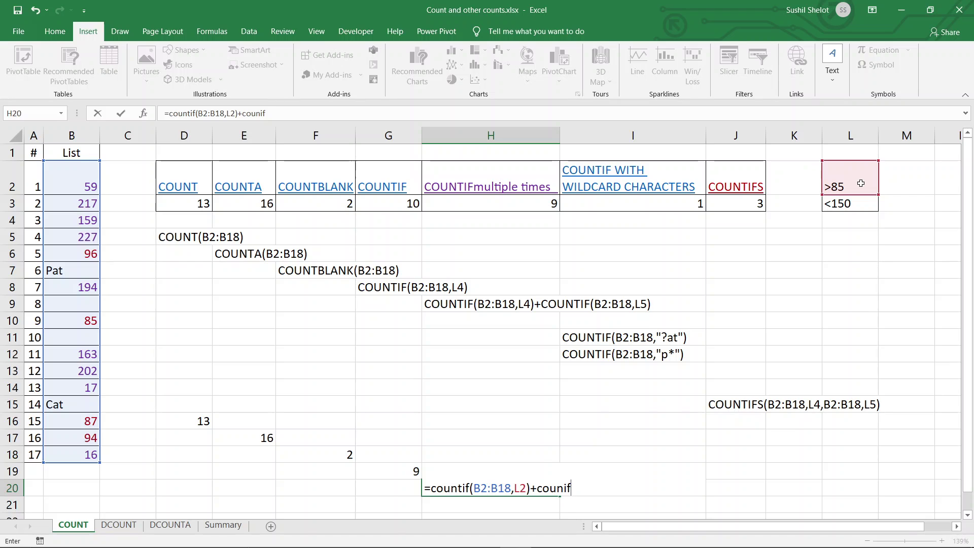
text(()
click(75, 189)
drag(76, 237, 79, 454)
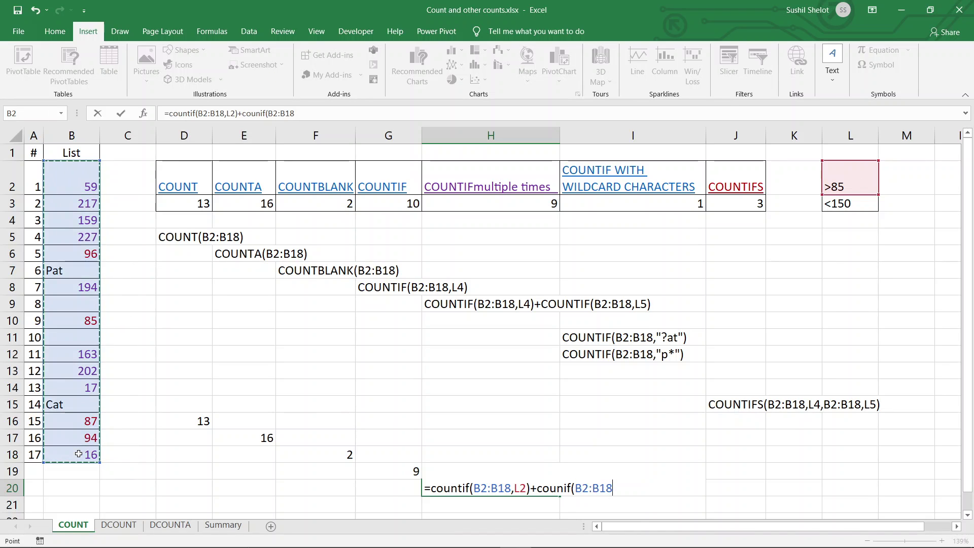
text(,)
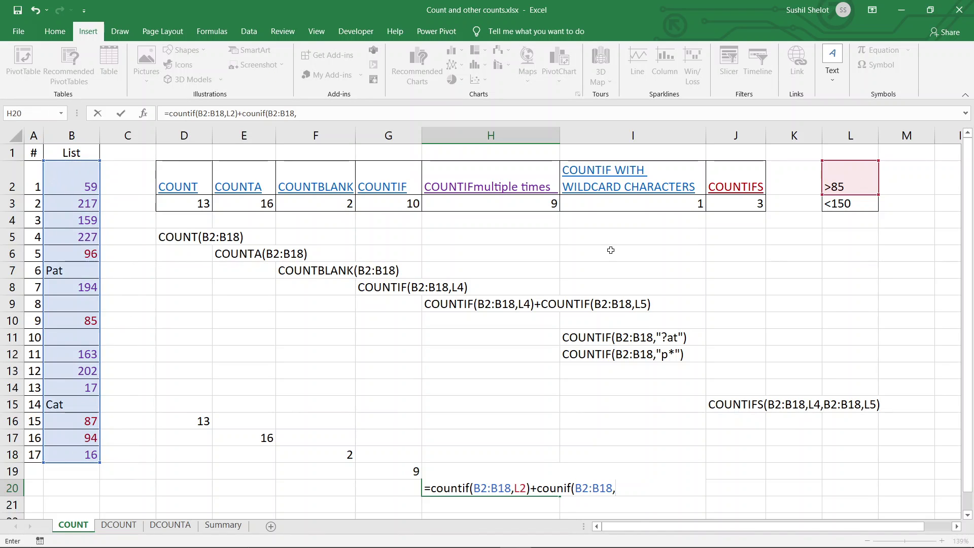
click(837, 205)
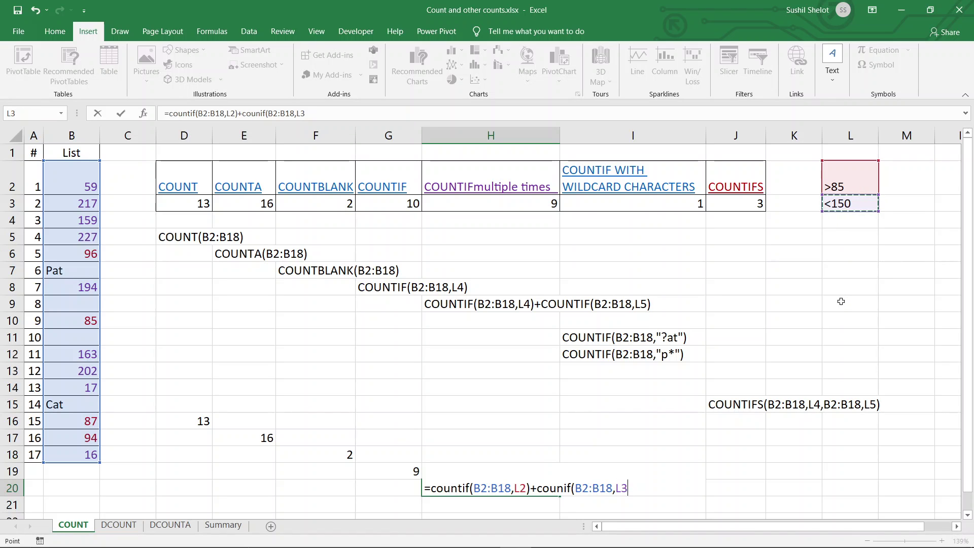
text())
key(Return)
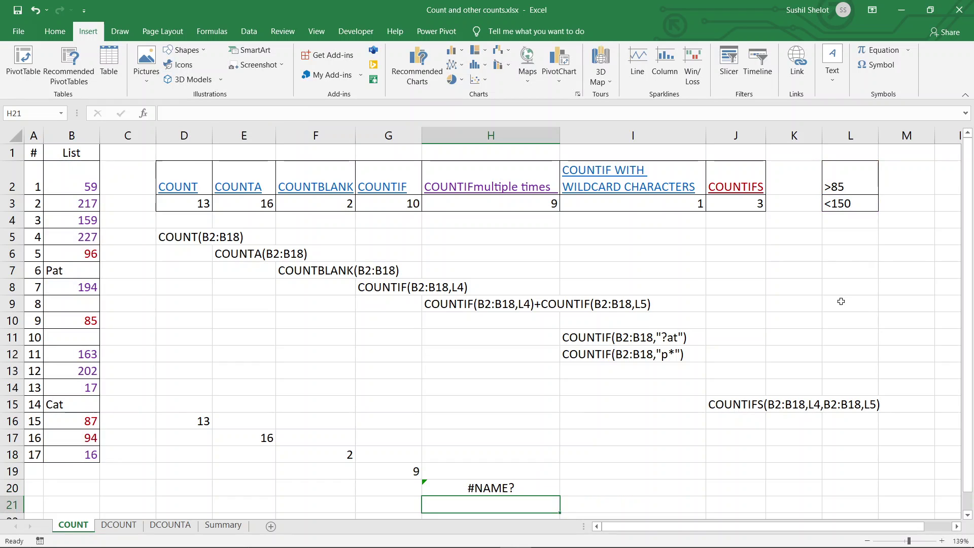
Step: Correct the misspelled function name in H20 so the formula reads =COUNTIF(B2:B18,L2)+COUNTIF(B2:B18,L3)
click(483, 488)
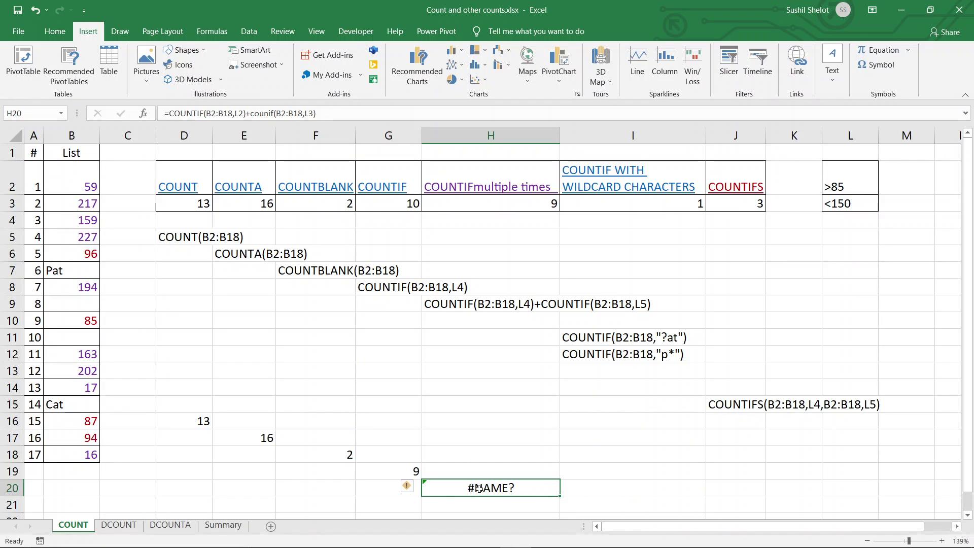
click(267, 113)
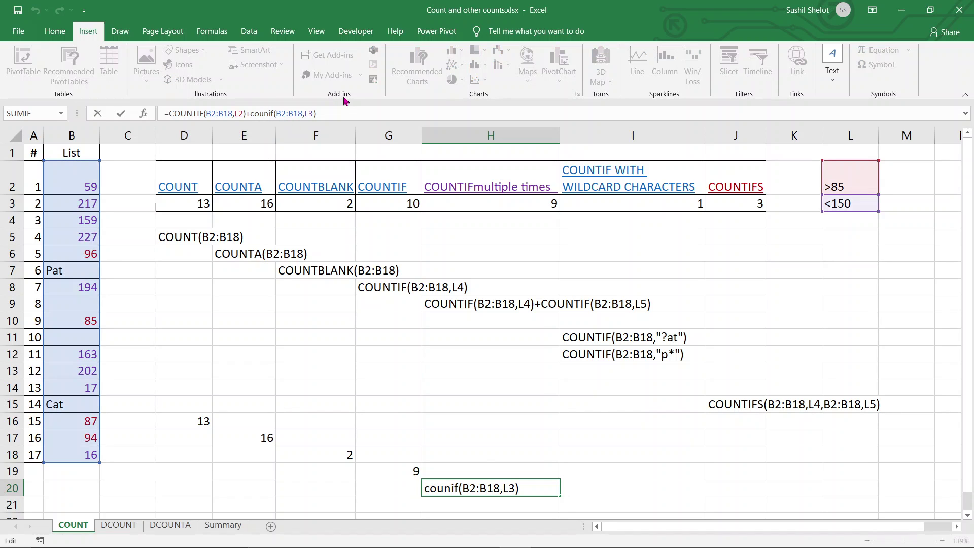
text(t)
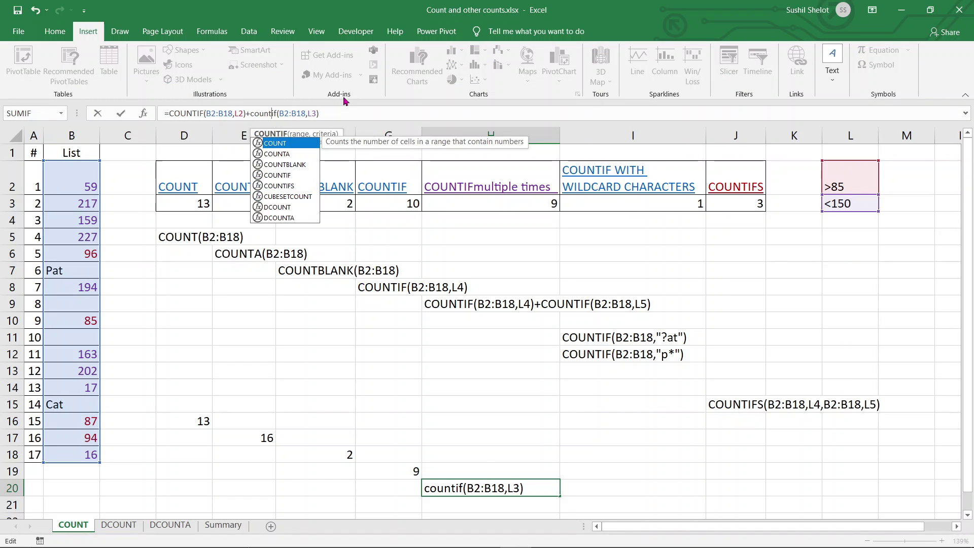
click(292, 176)
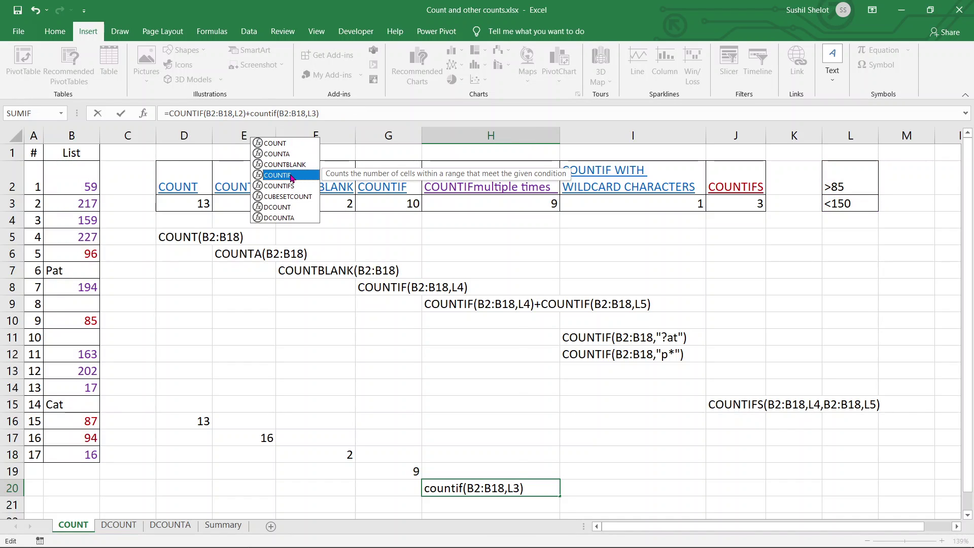
key(Return)
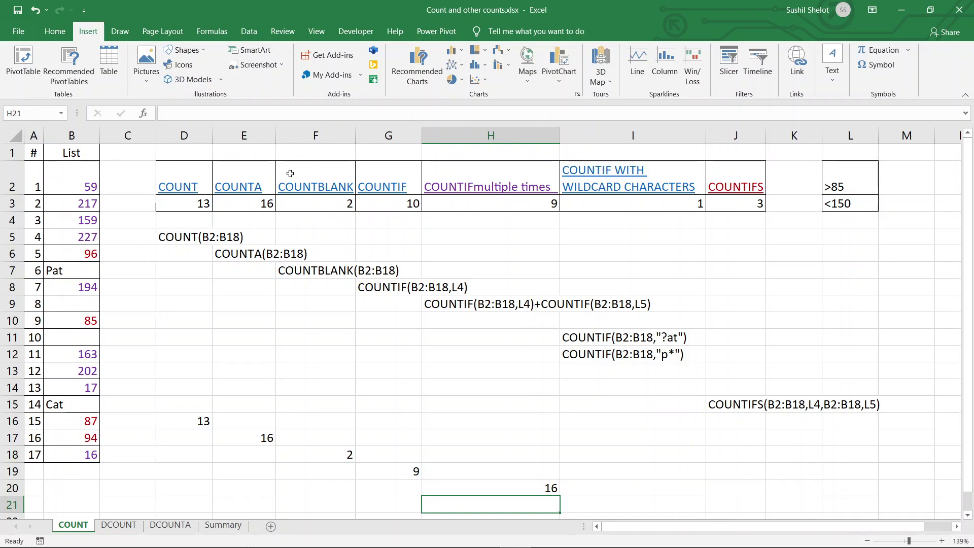
Step: Select the numeric list cells from B2 to B17 together, skipping texts and blanks, to compare their count with the H20 result
click(541, 486)
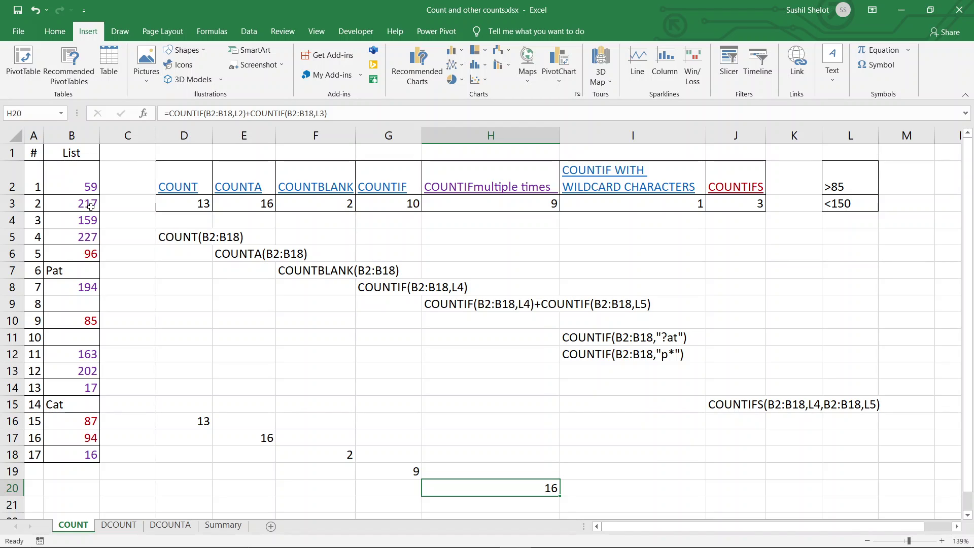
click(82, 186)
ctrl+click(82, 207)
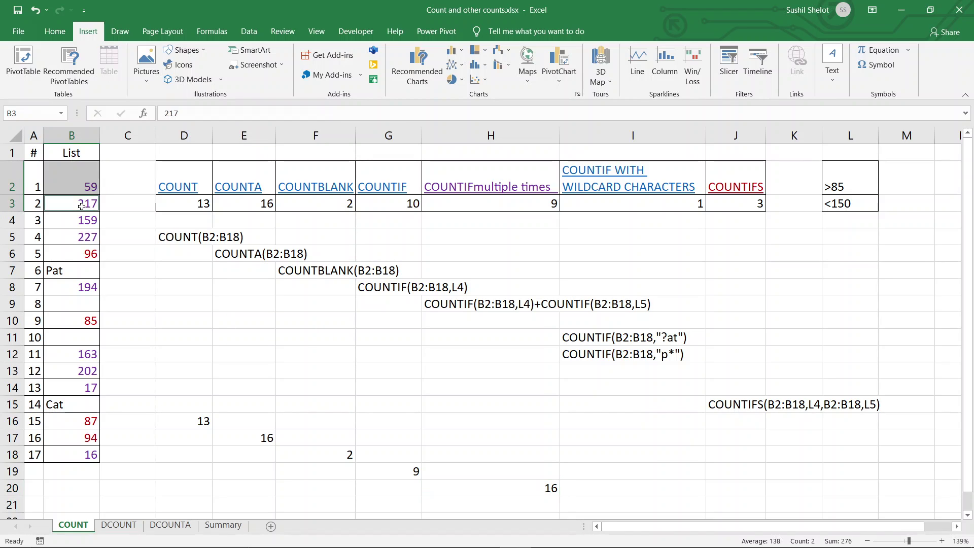
ctrl+click(79, 220)
ctrl+click(76, 239)
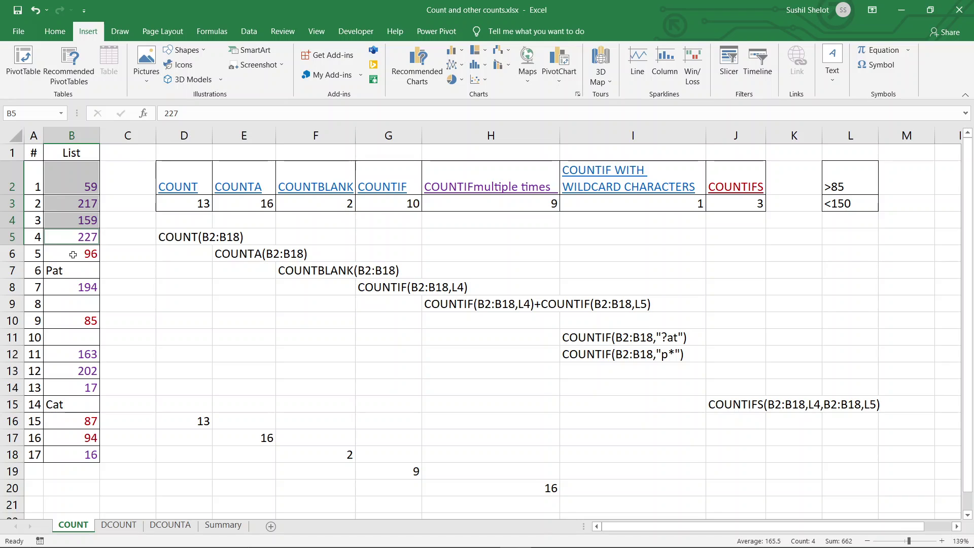
ctrl+click(73, 255)
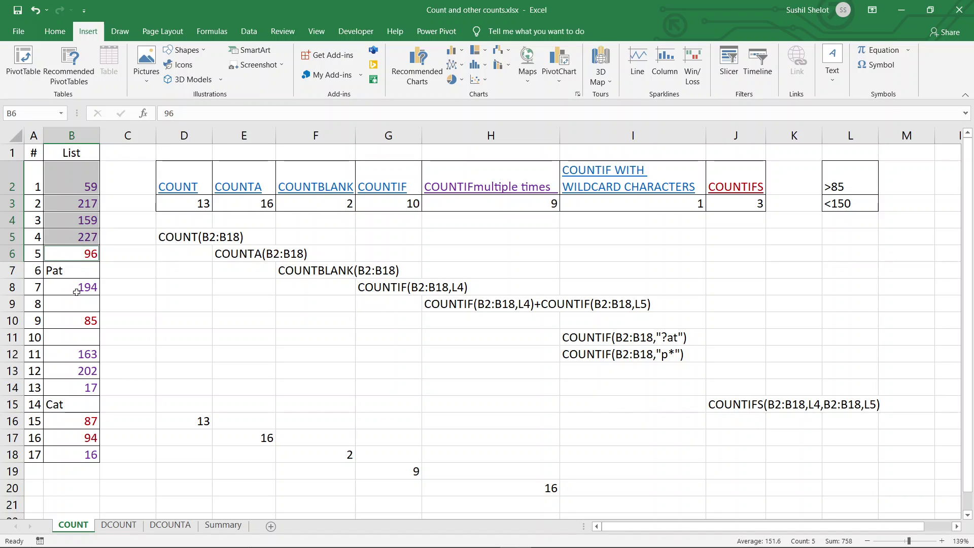
ctrl+click(76, 292)
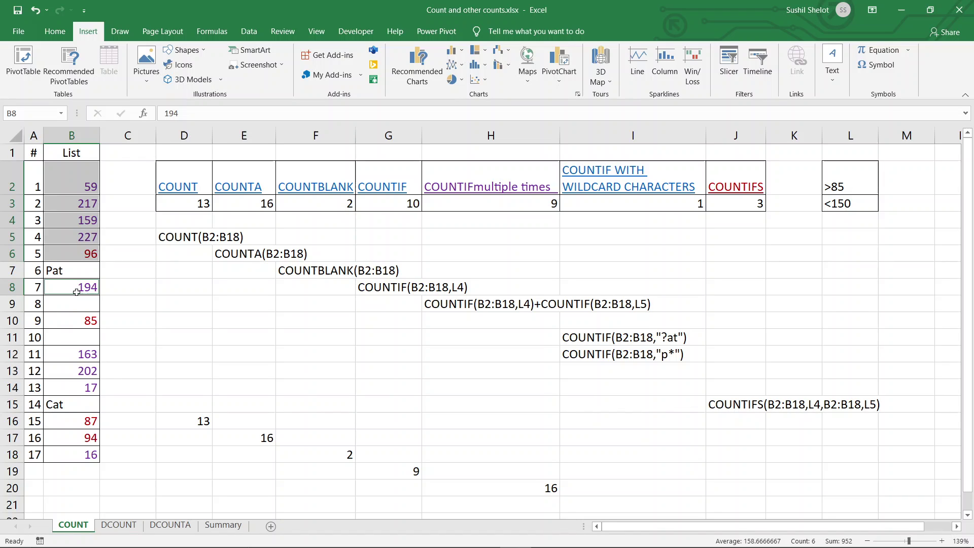
ctrl+click(75, 325)
ctrl+click(73, 357)
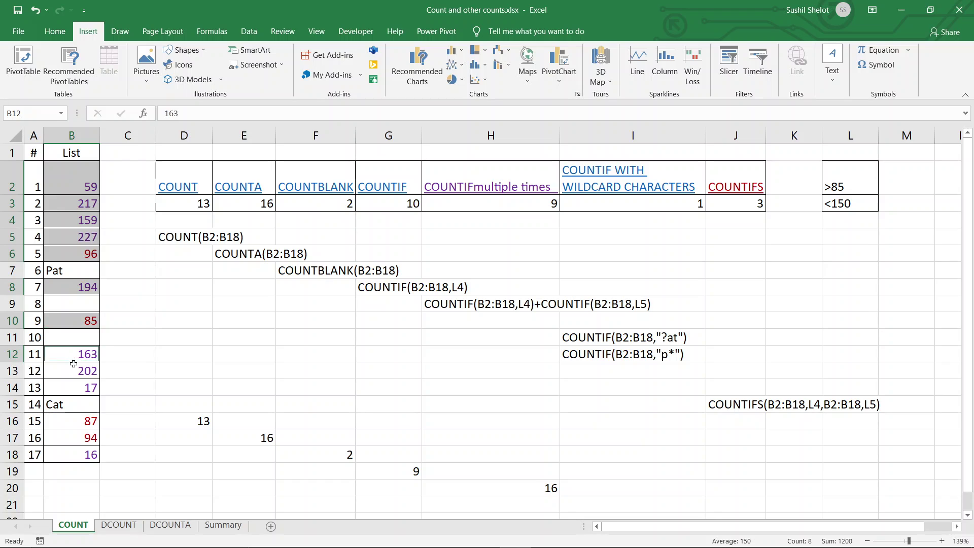
ctrl+click(74, 372)
ctrl+click(72, 387)
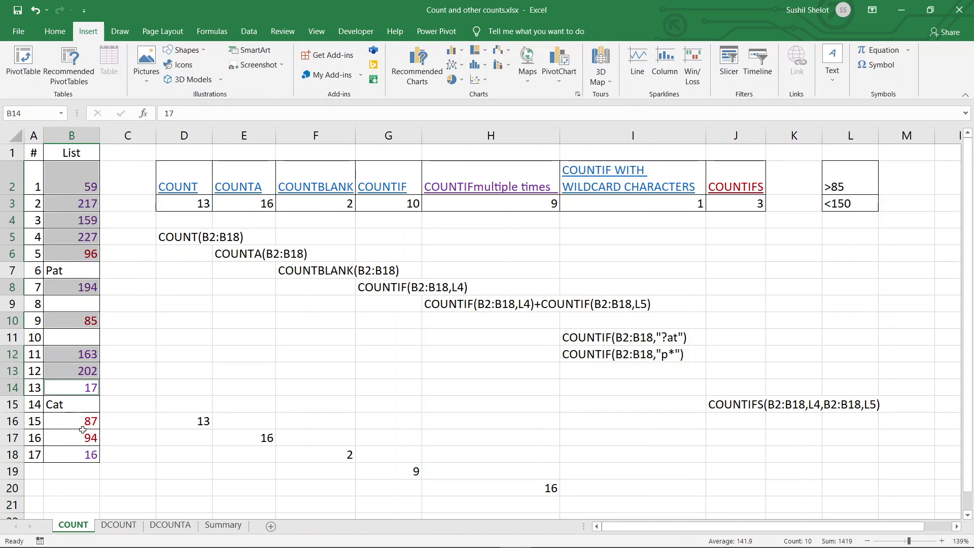
ctrl+click(75, 425)
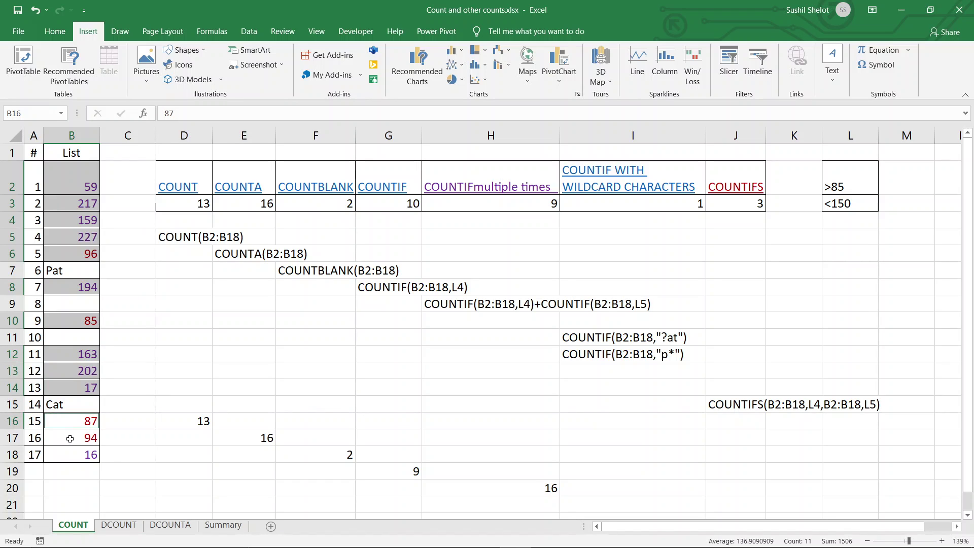
ctrl+click(70, 439)
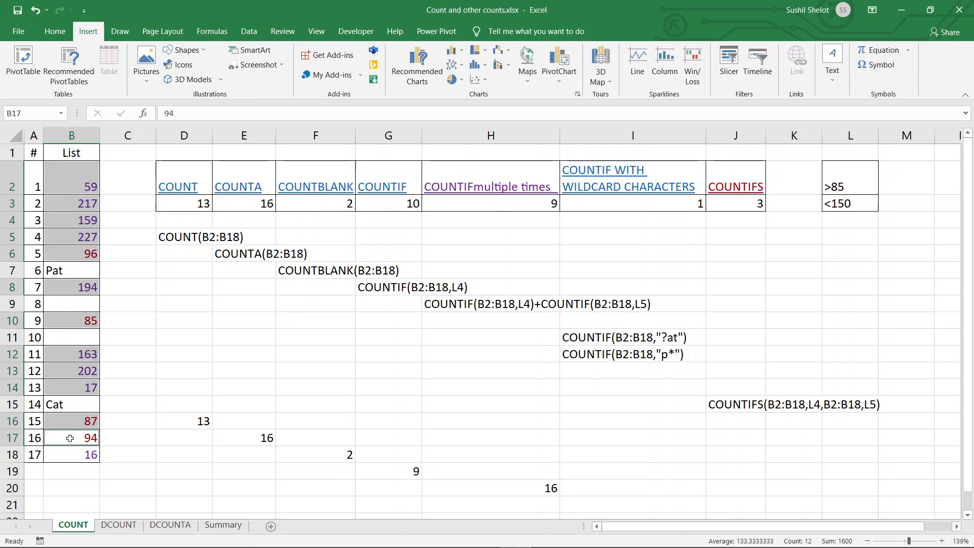
click(500, 488)
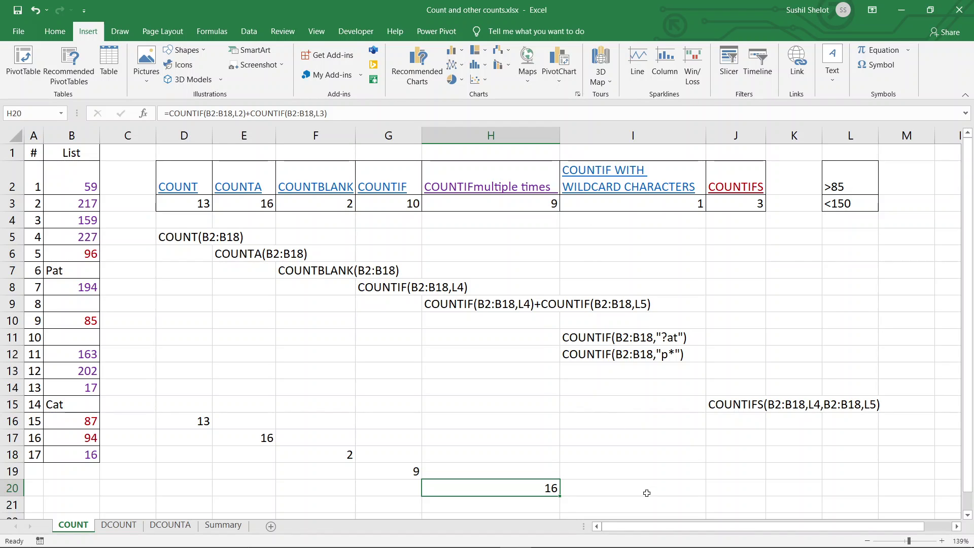
Step: Copy the formula text from I11 into I18 as the working formula =COUNTIF(B2:B18,"?at")
click(639, 454)
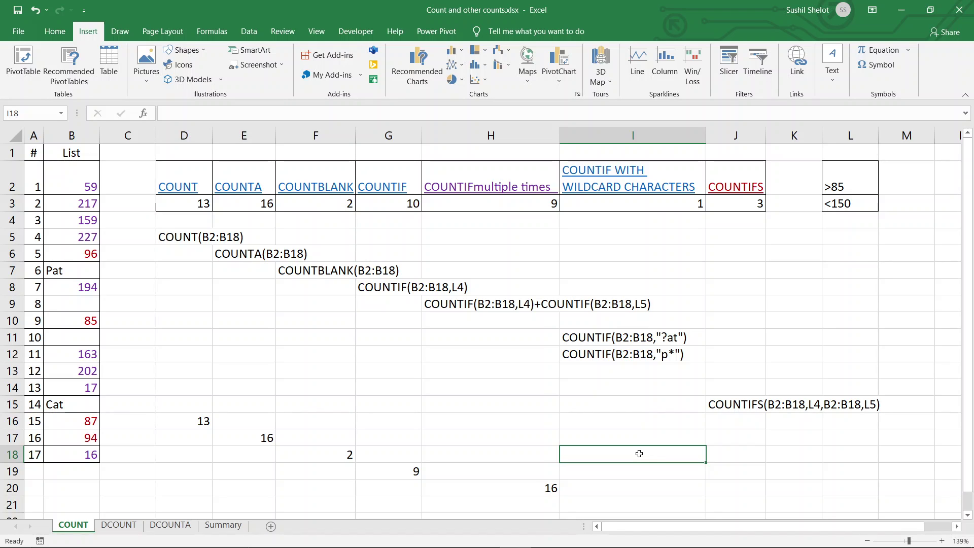
click(613, 339)
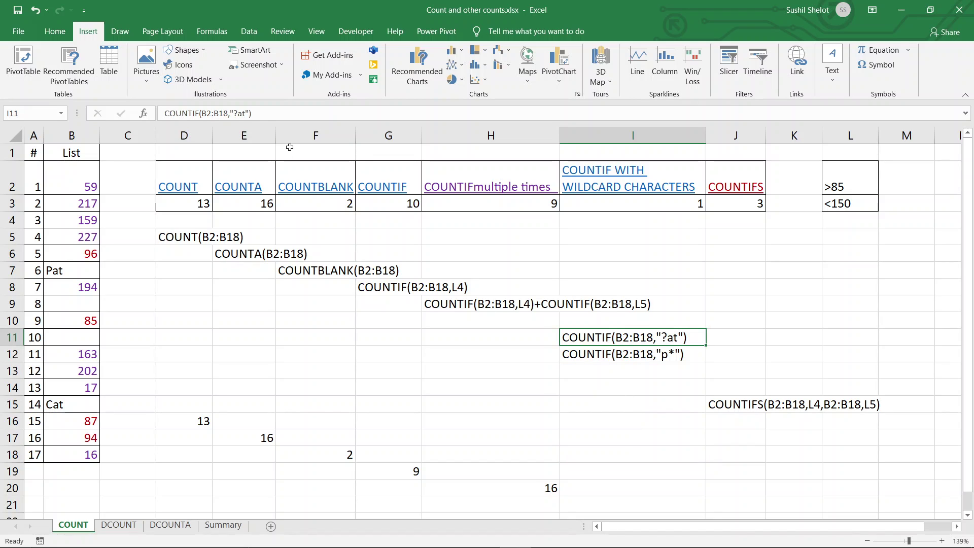
triple_click(155, 114)
key(ctrl+c)
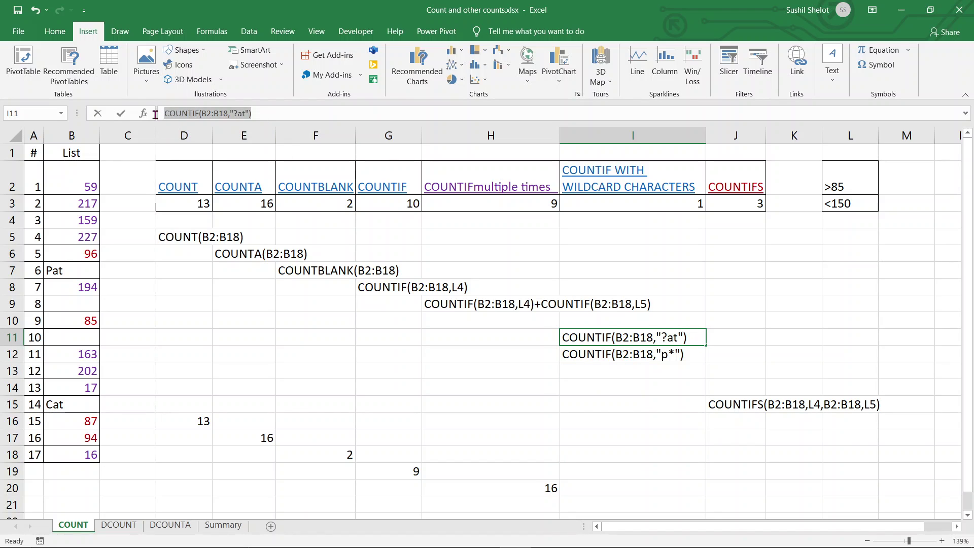
click(604, 457)
double_click(605, 457)
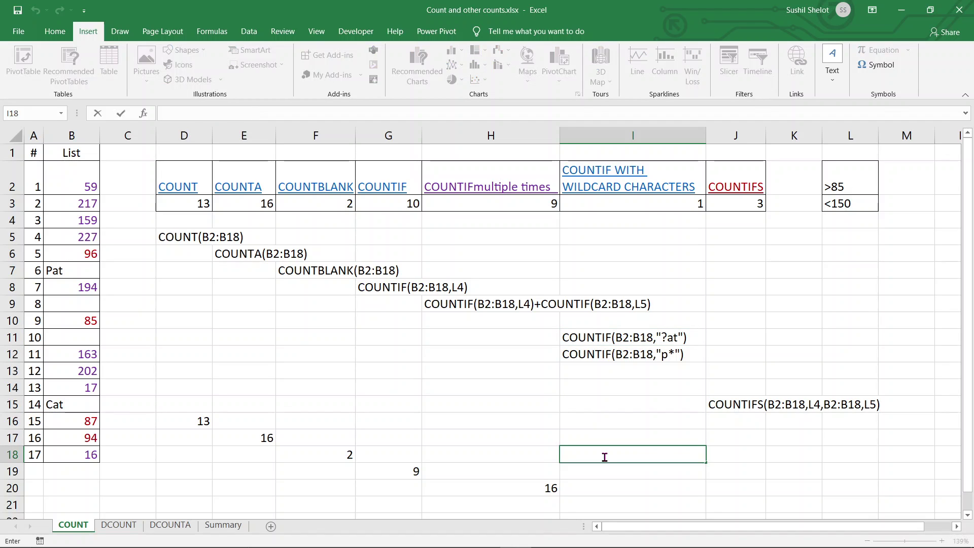
text(=)
key(ctrl+v)
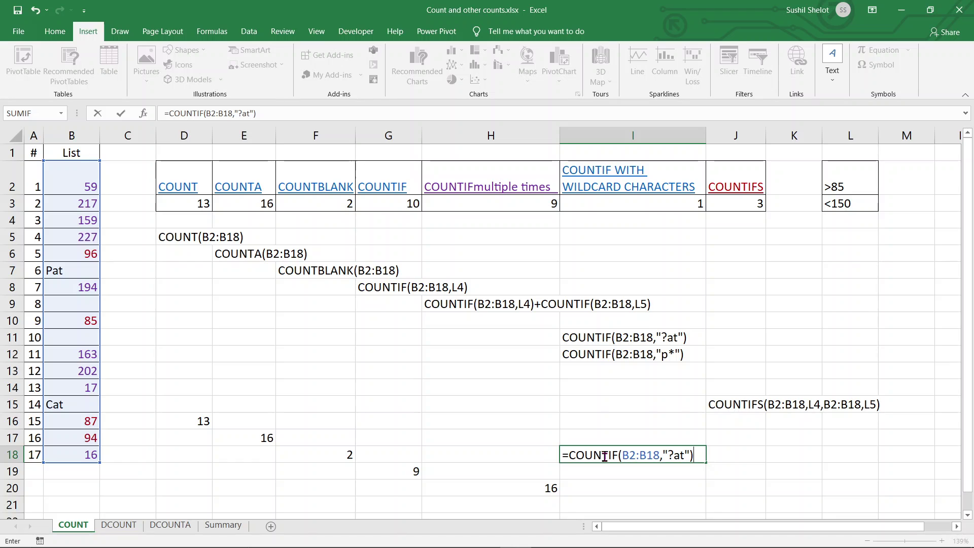
key(Return)
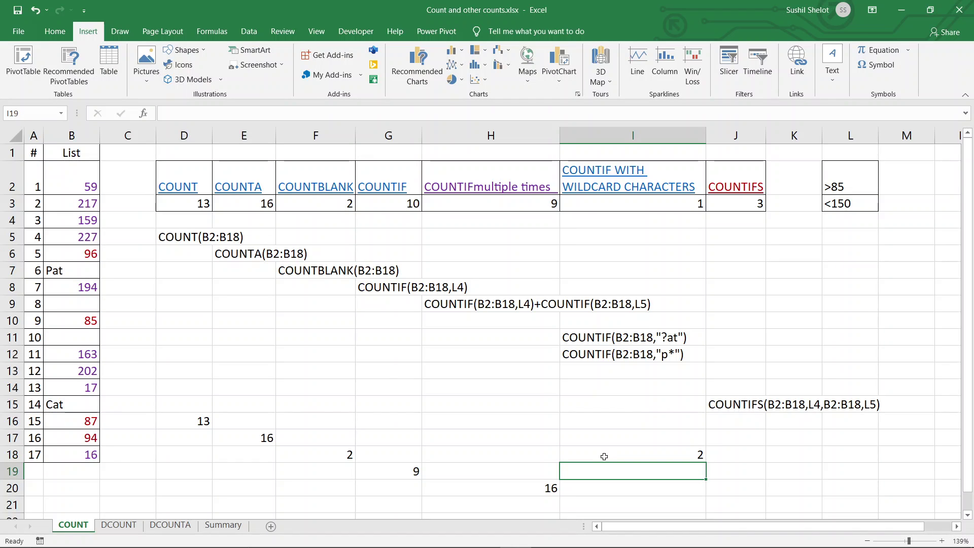
Step: Select the text entries in B7 and B15 together to compare them with the wildcard count in I18
click(78, 266)
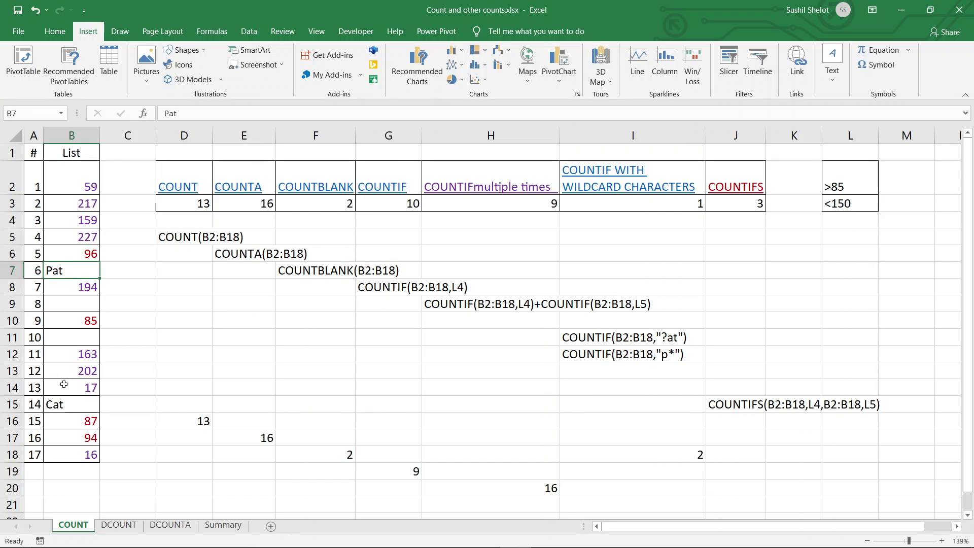
ctrl+click(65, 403)
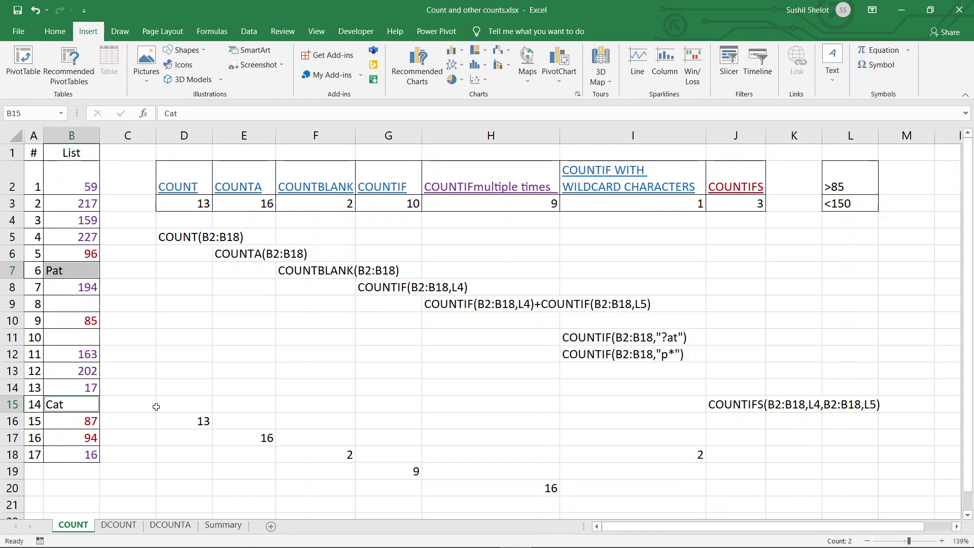
click(652, 459)
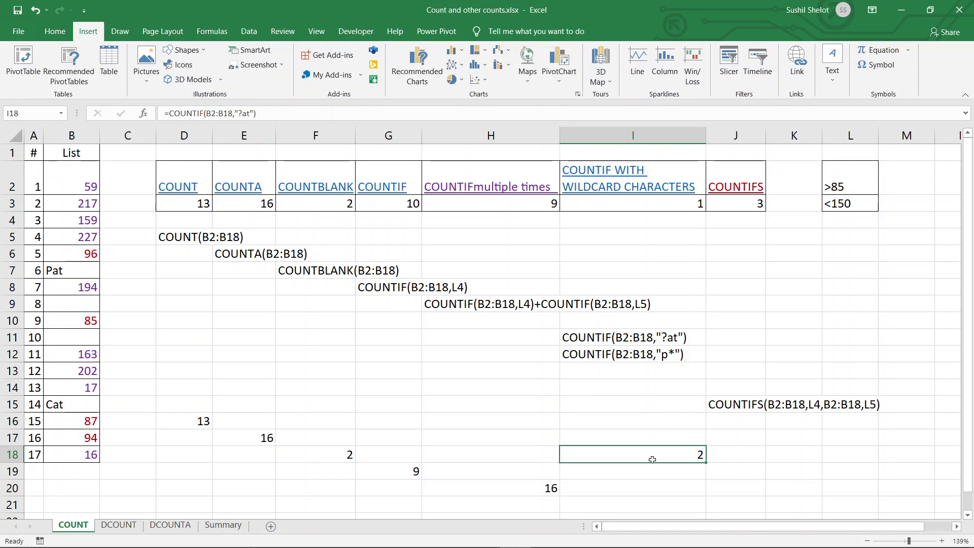
Step: Copy the formula text from I12 into I17 as the working formula =COUNTIF(B2:B18,"p*")
click(638, 357)
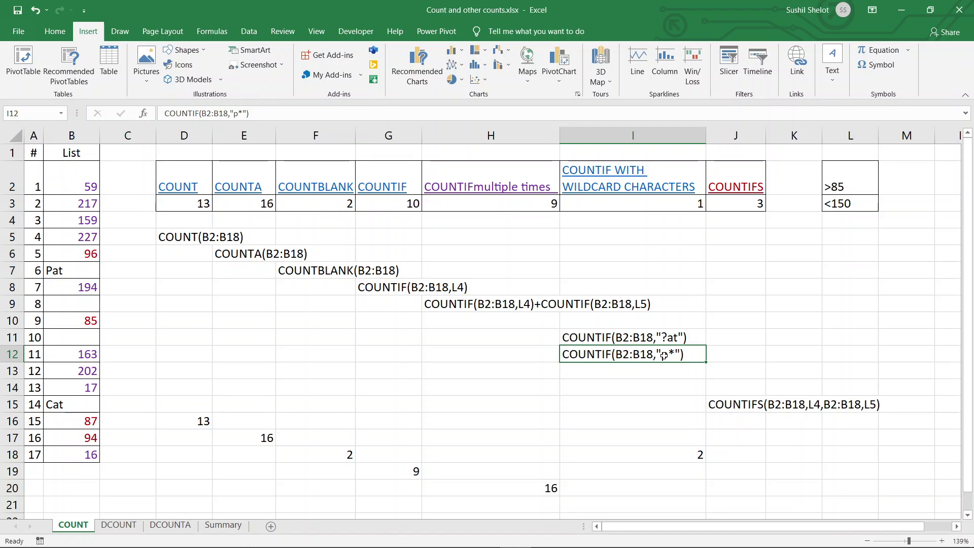
click(265, 112)
drag(265, 112, 141, 117)
key(ctrl+c)
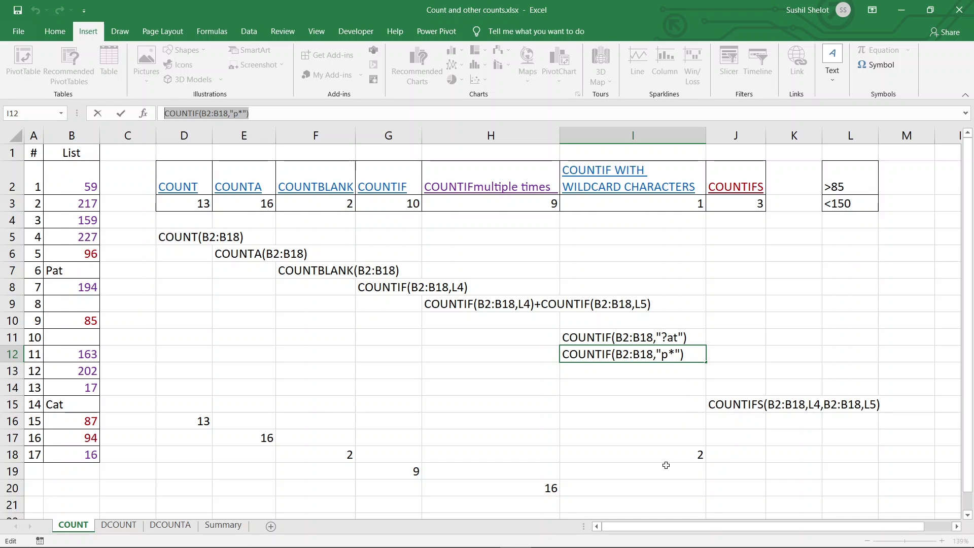
click(652, 434)
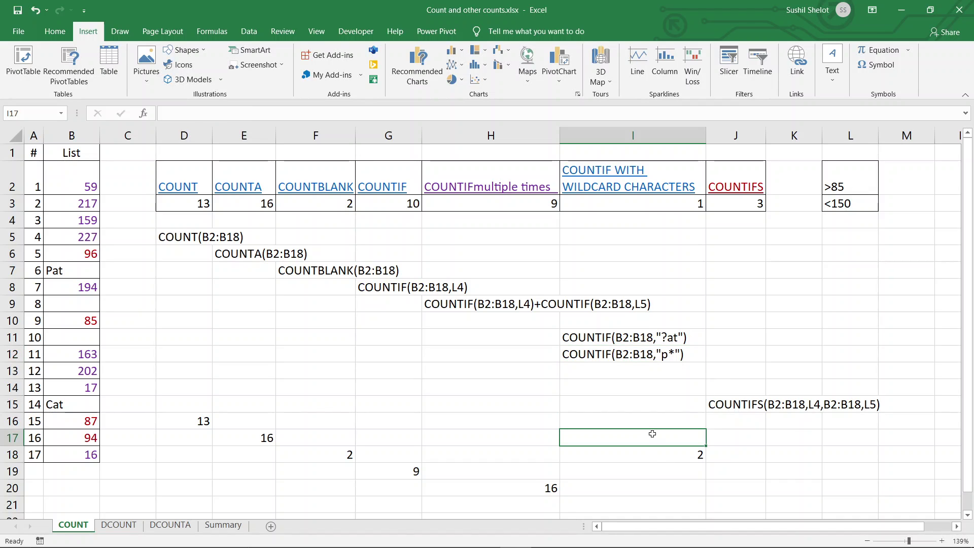
text(=)
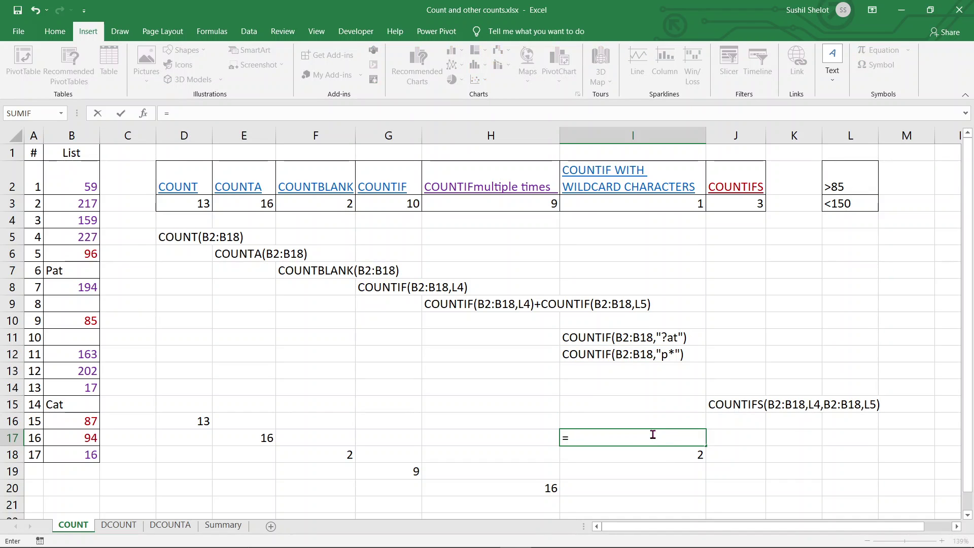
key(ctrl+v)
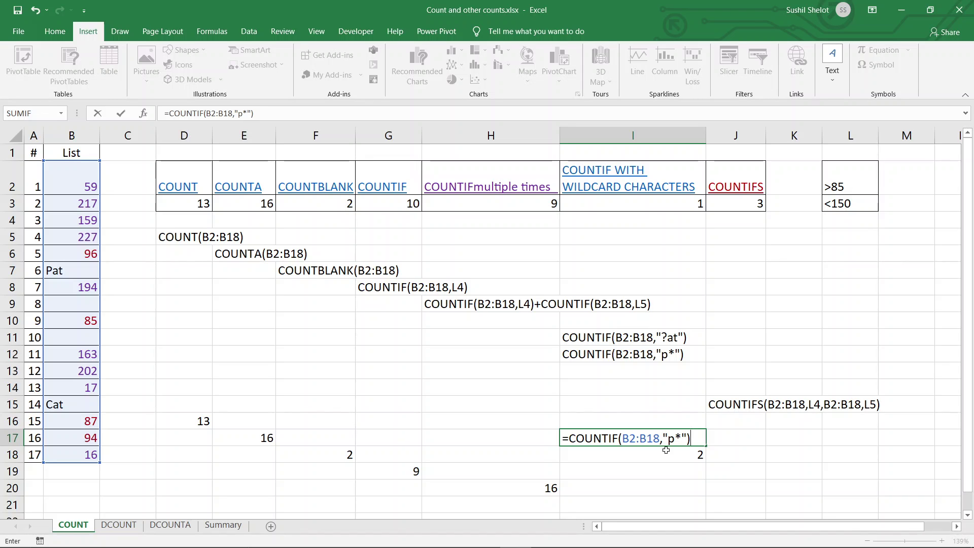
key(Return)
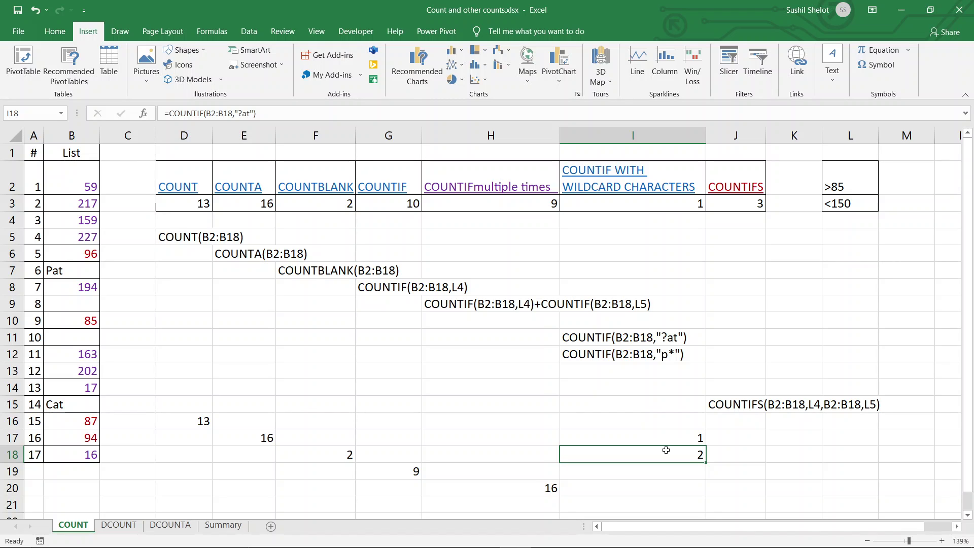
click(746, 487)
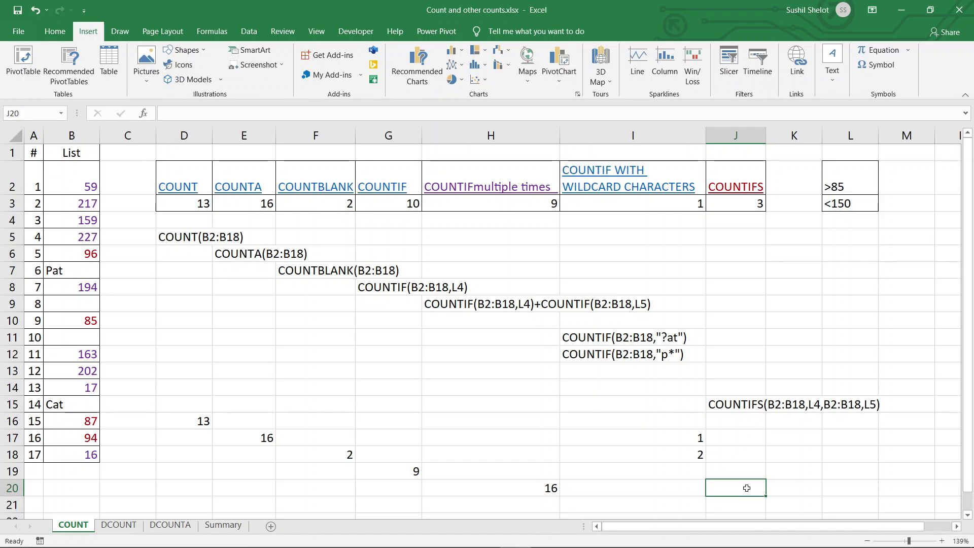
text(=c)
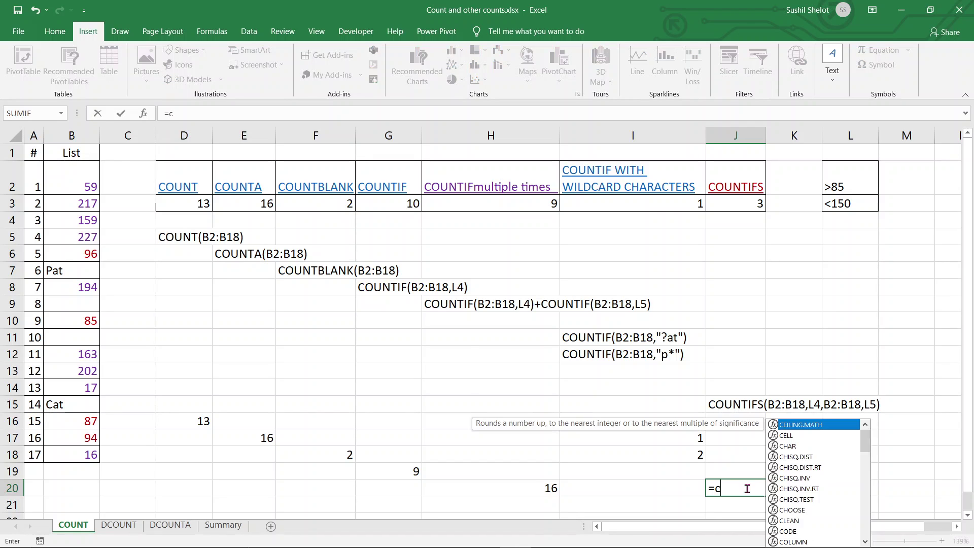
text(ounti)
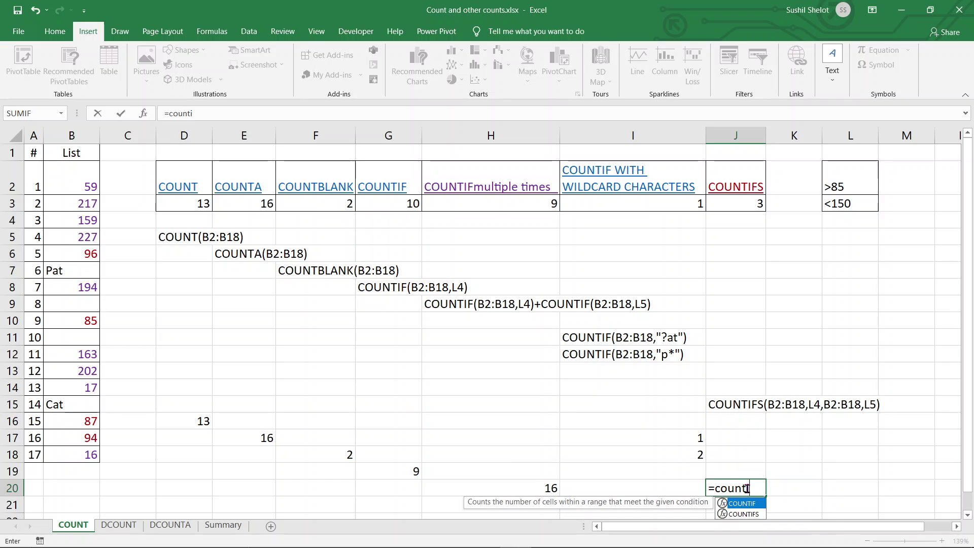
text(f)
double_click(755, 503)
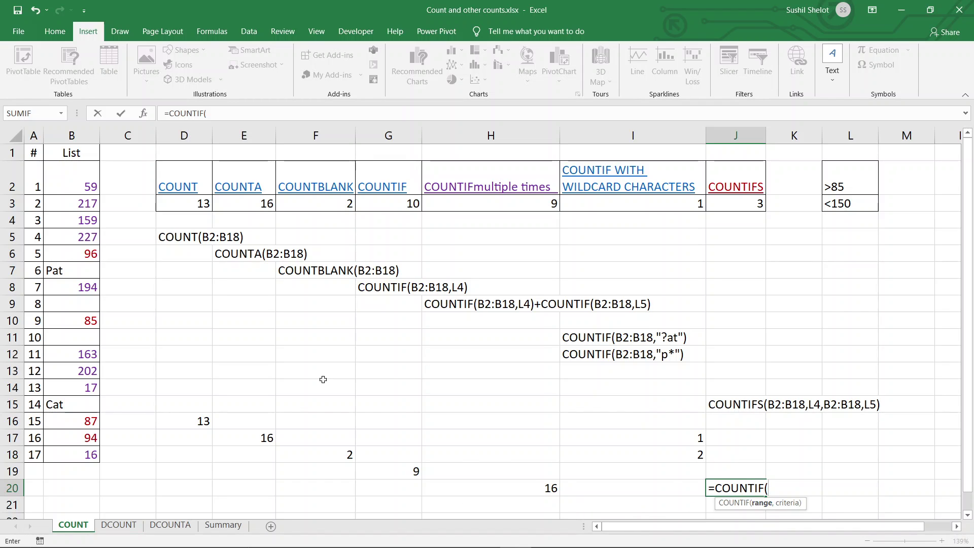
drag(61, 183, 80, 455)
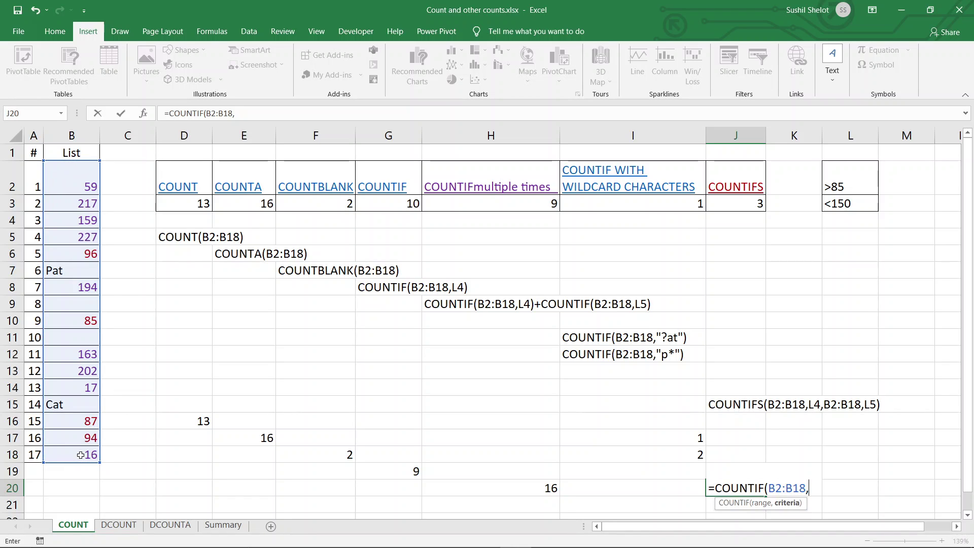
text(,)
click(766, 489)
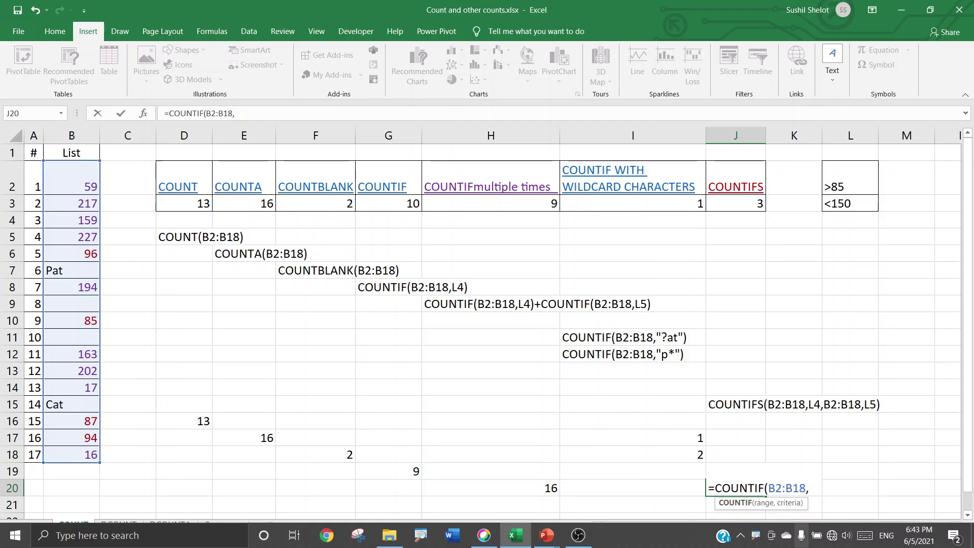
text(s)
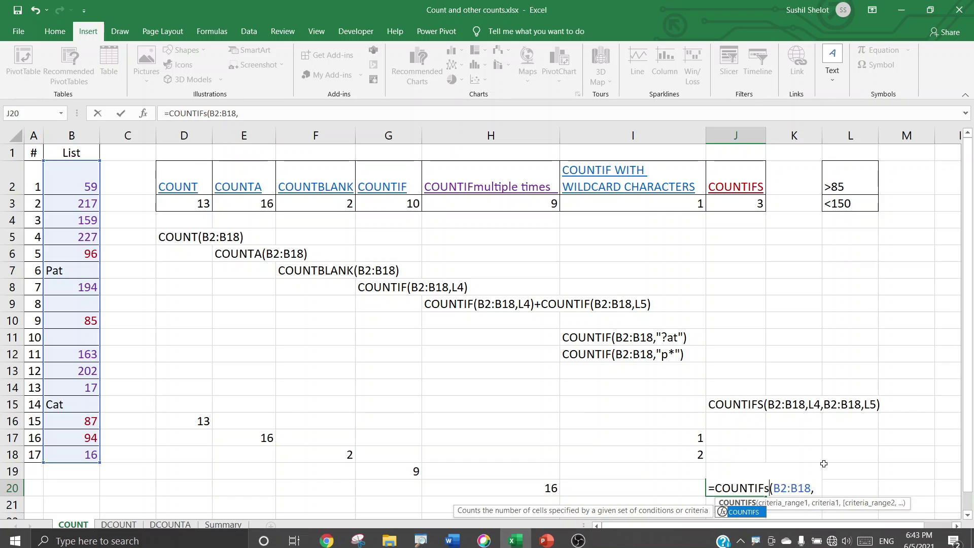
click(748, 514)
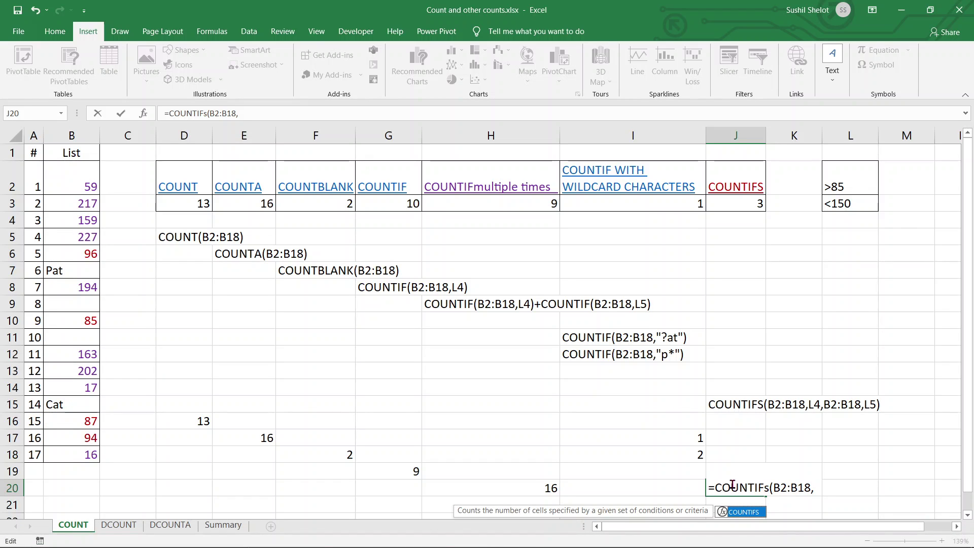
Step: Replace the formula text in J20 with a COUNTIFS function using B2:B18 as first criteria range and L2 as its criterion
drag(714, 487, 854, 487)
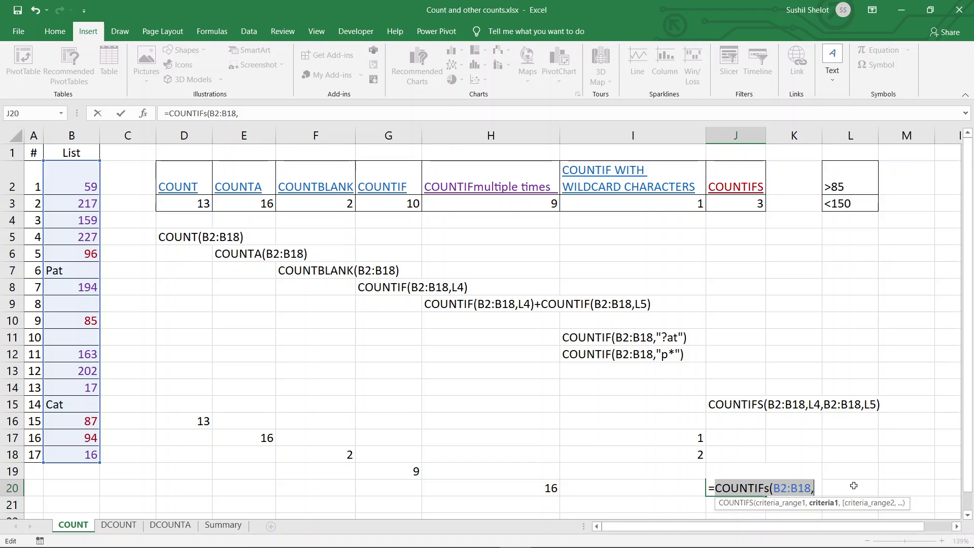
text(counti)
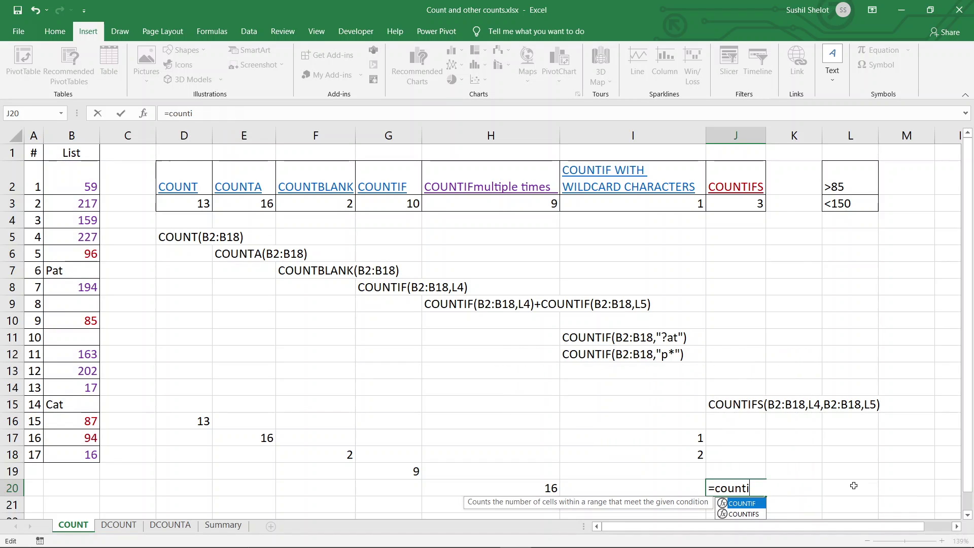
text(fs)
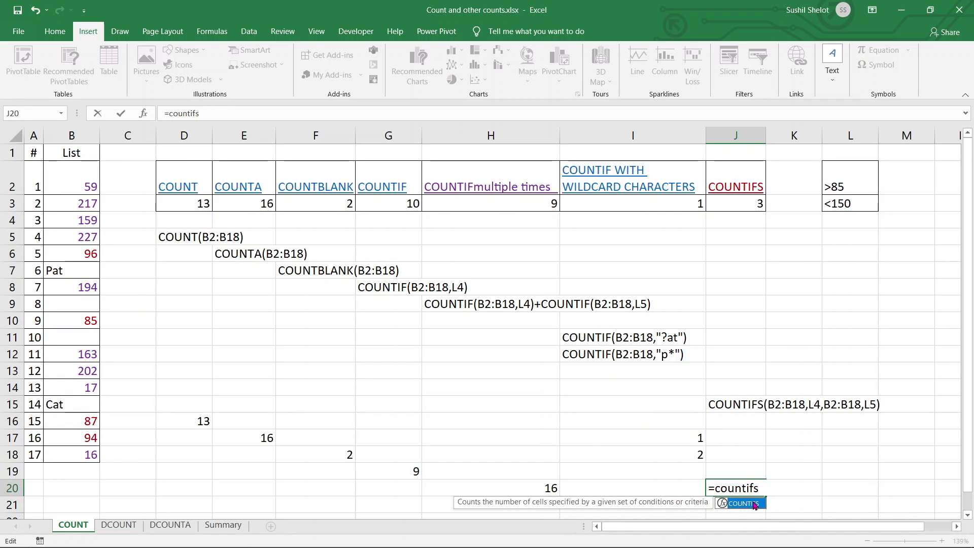
double_click(754, 504)
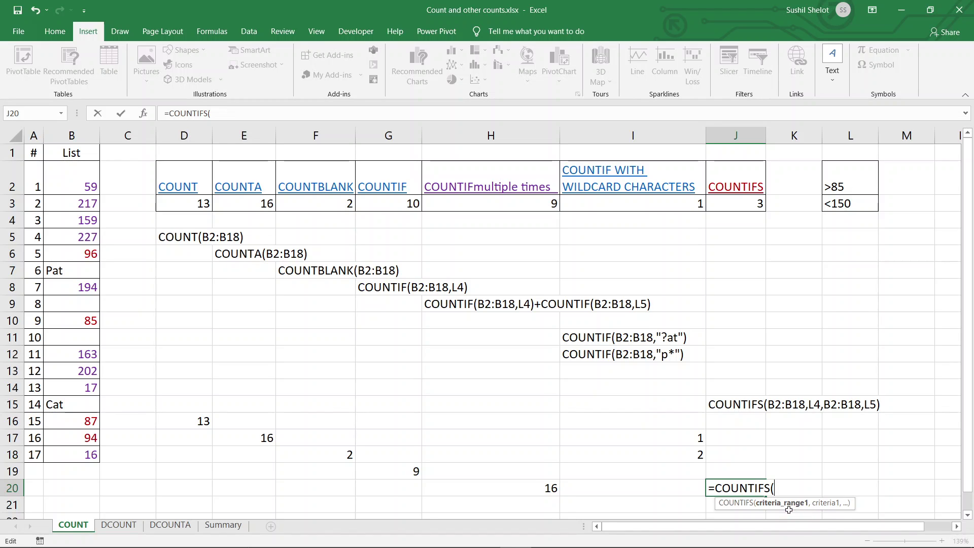
drag(75, 178, 77, 458)
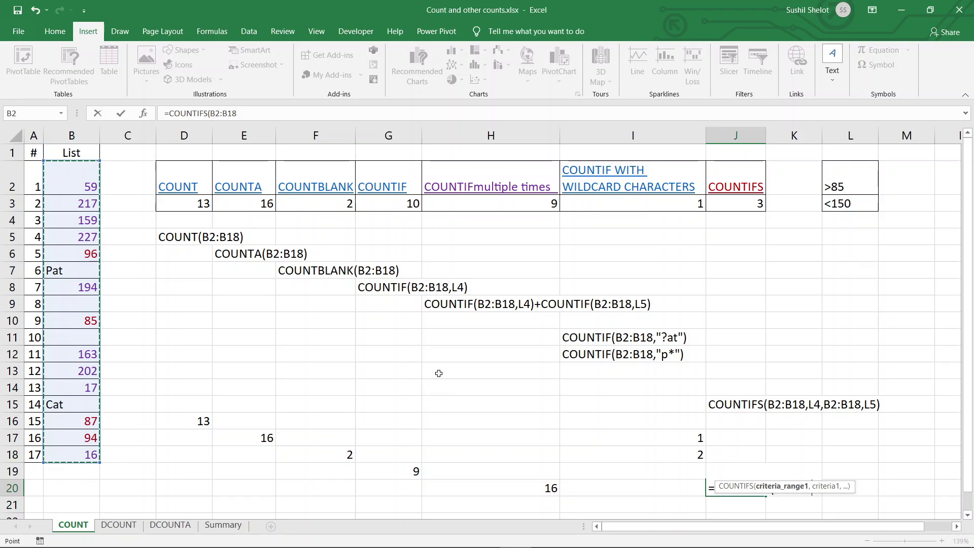
text(,)
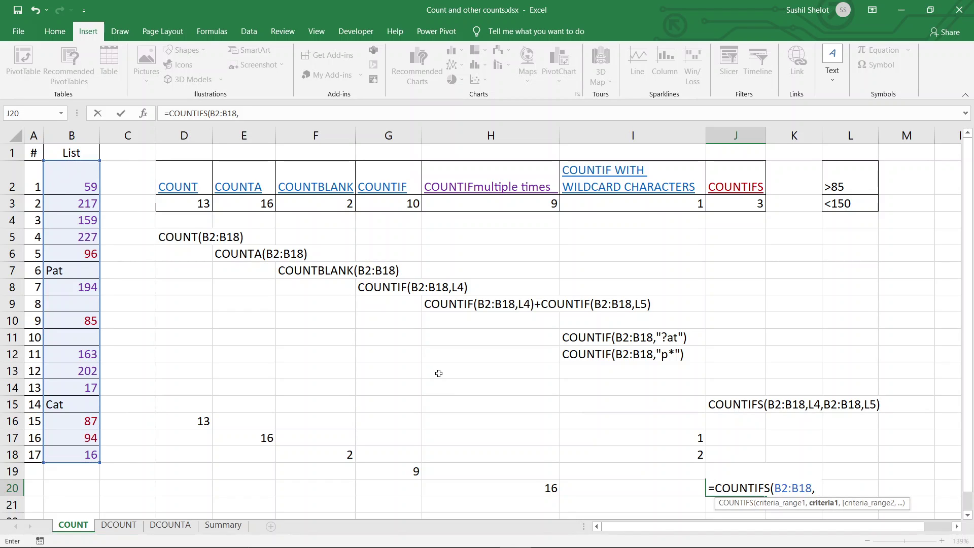
click(840, 179)
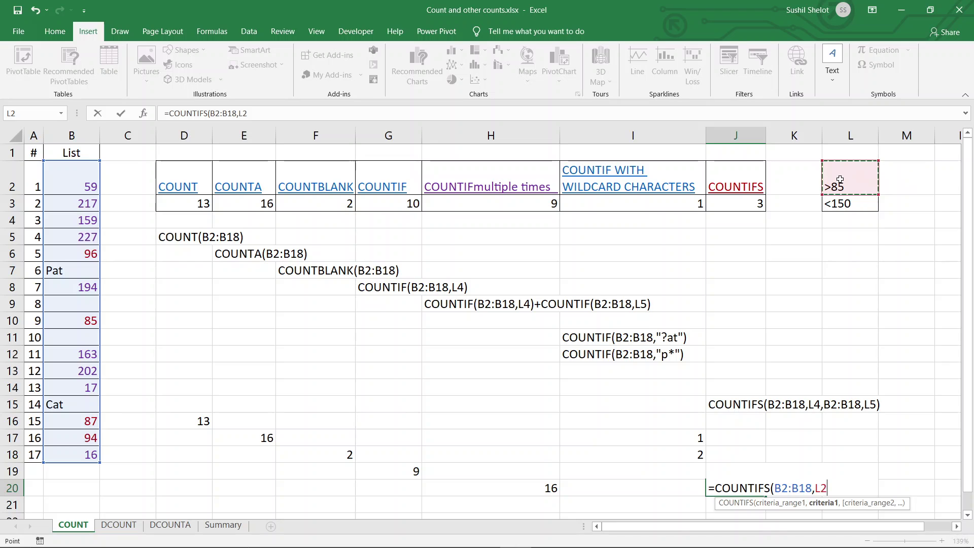
text(,)
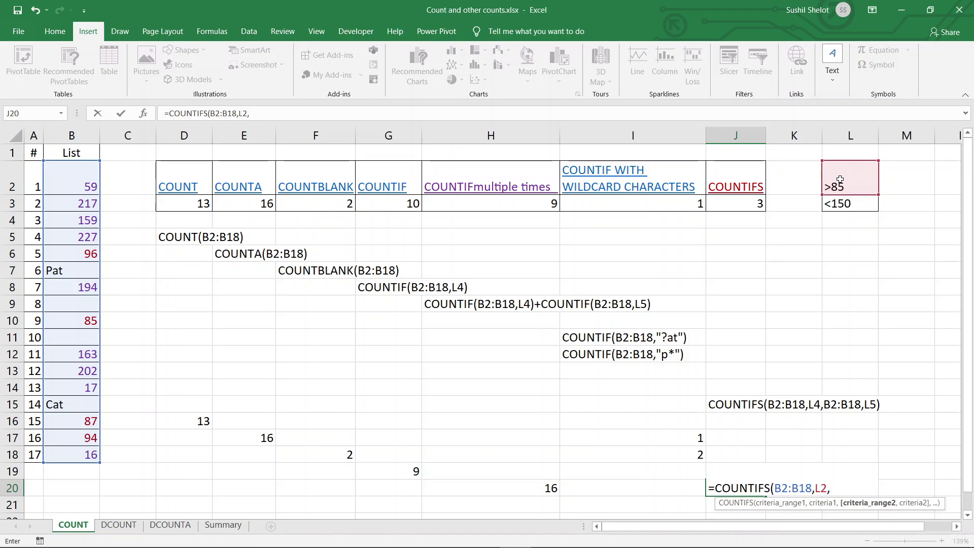
Step: Add B2:B18 with criterion L3 as the second pair, completing J20 as =COUNTIFS(B2:B18,L2,B2:B18,L3)
drag(74, 177, 71, 453)
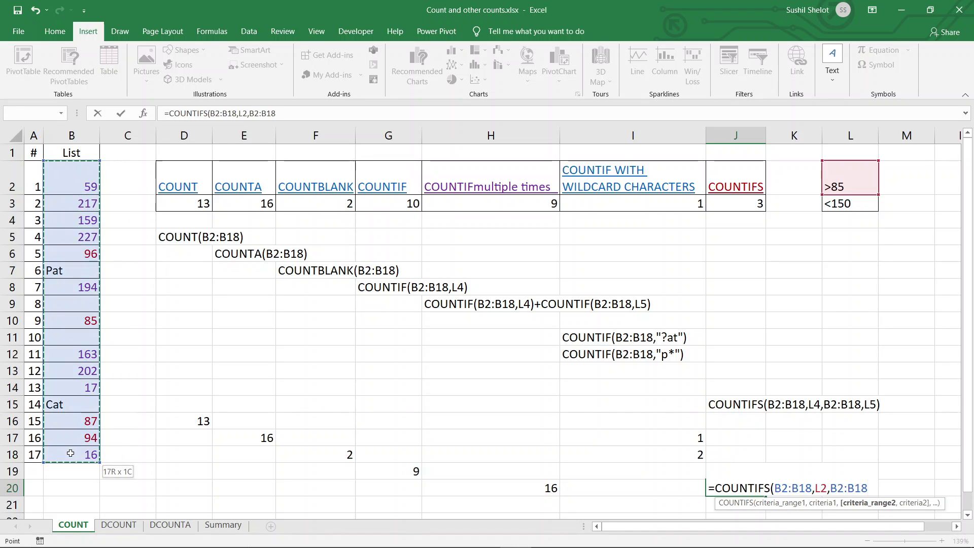
text(,)
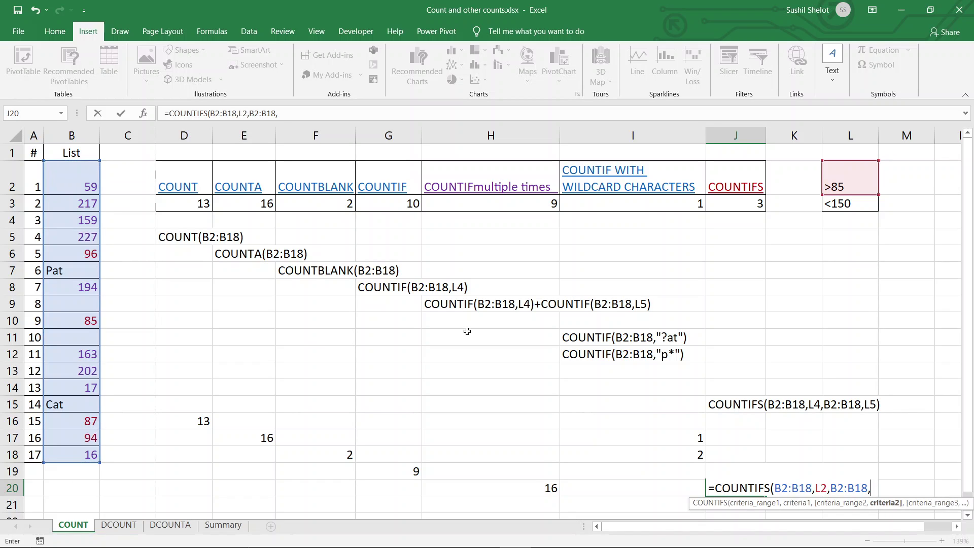
click(842, 204)
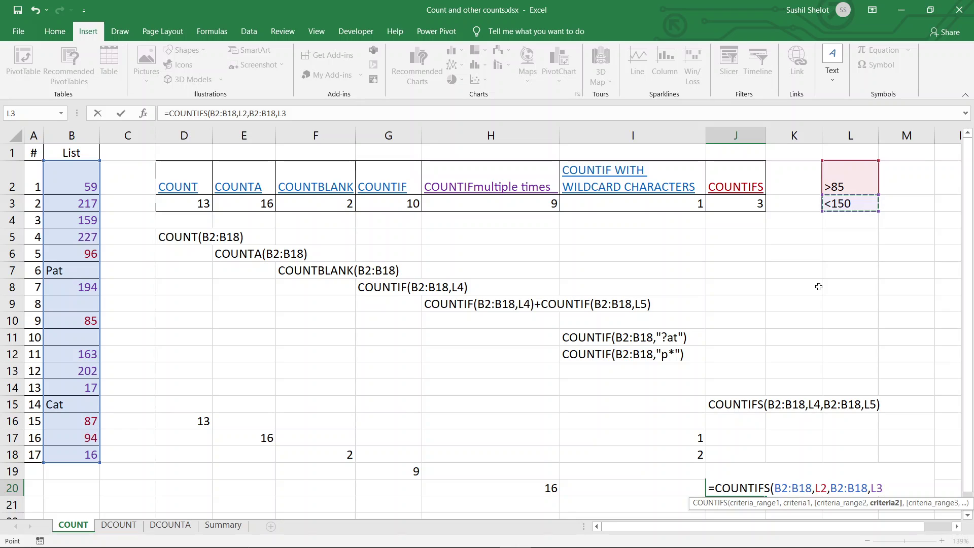
text())
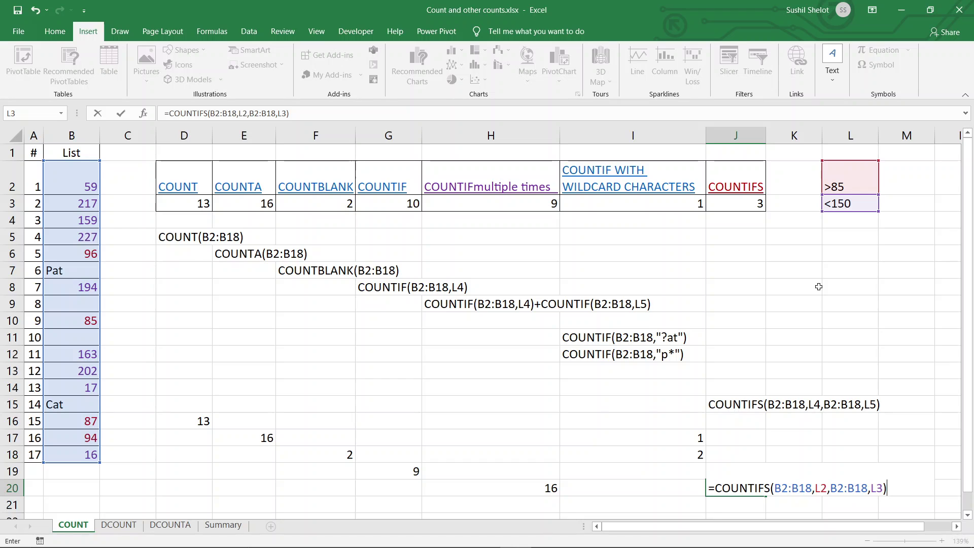
key(Return)
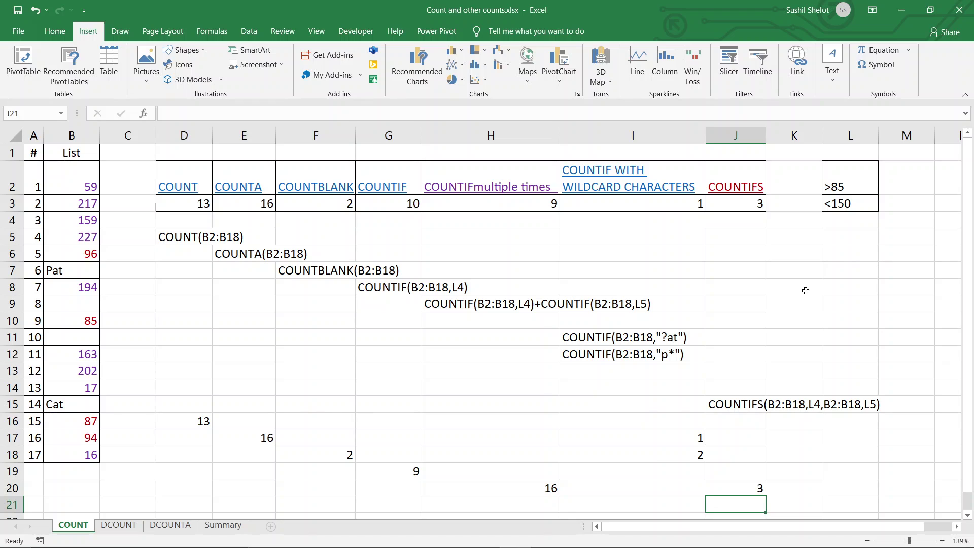
Step: Check the COUNTIFS result in J20 against the list by selecting the matching values in B6, B16 and B17 together
click(740, 486)
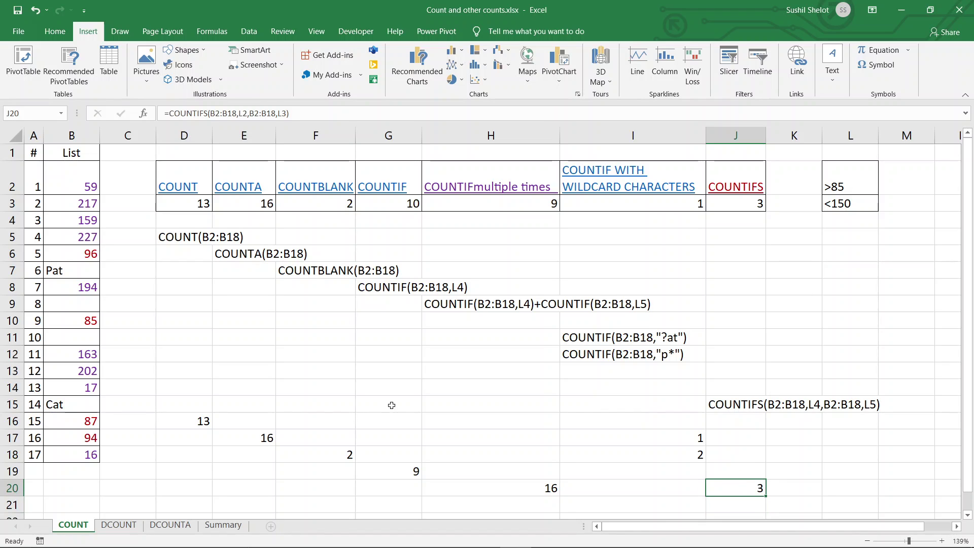
click(89, 255)
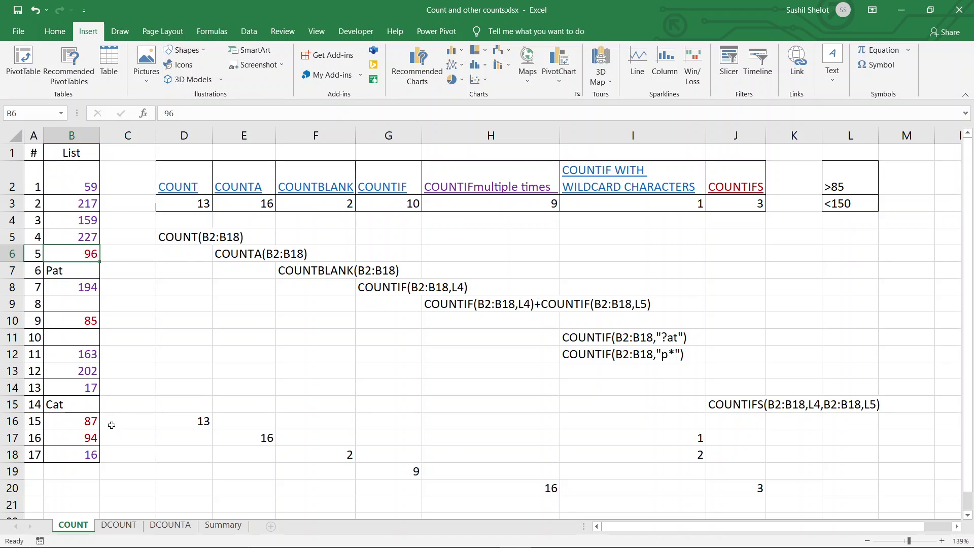
ctrl+click(82, 420)
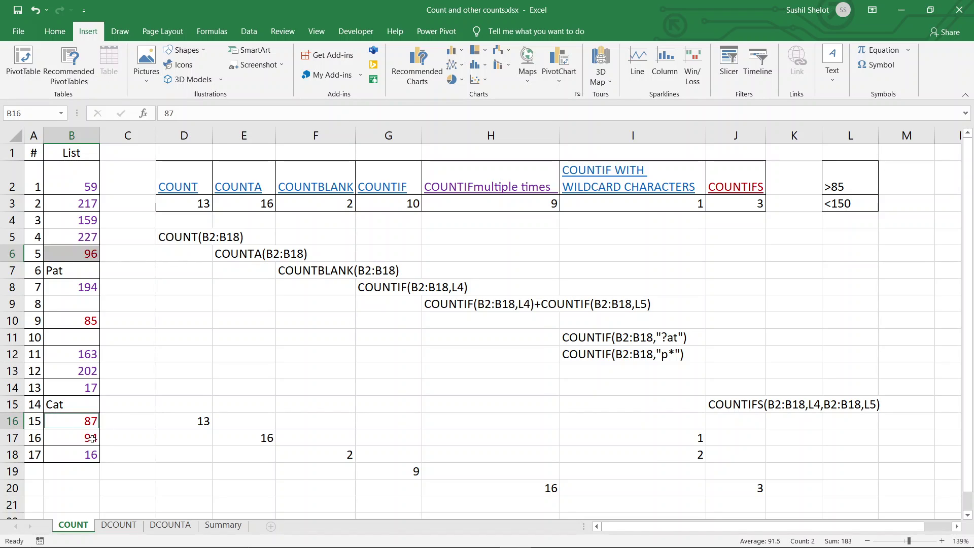
ctrl+click(89, 438)
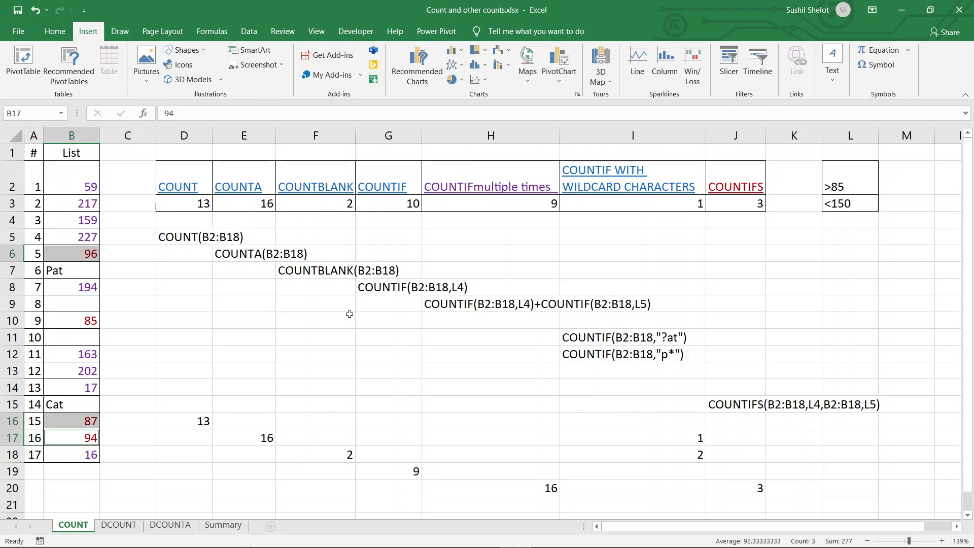
Step: Change the criterion in L2 to >90 and select B6 and B17 together to check the updated COUNTIFS result
click(837, 187)
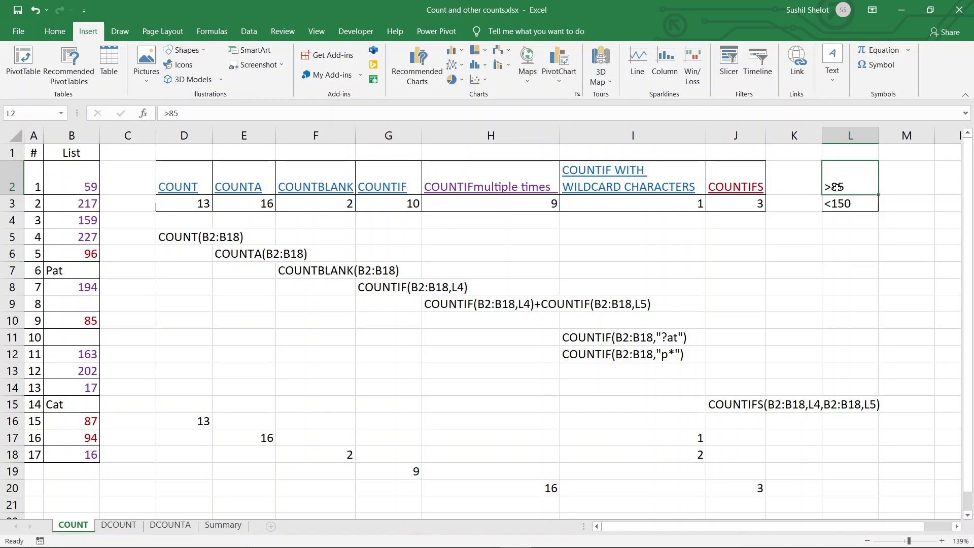
double_click(841, 187)
double_click(838, 187)
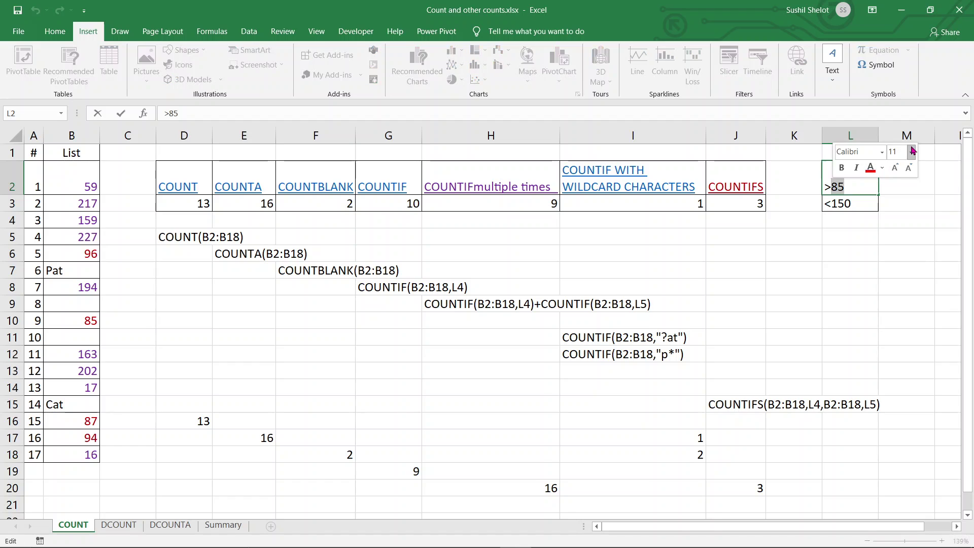
text(90)
key(Return)
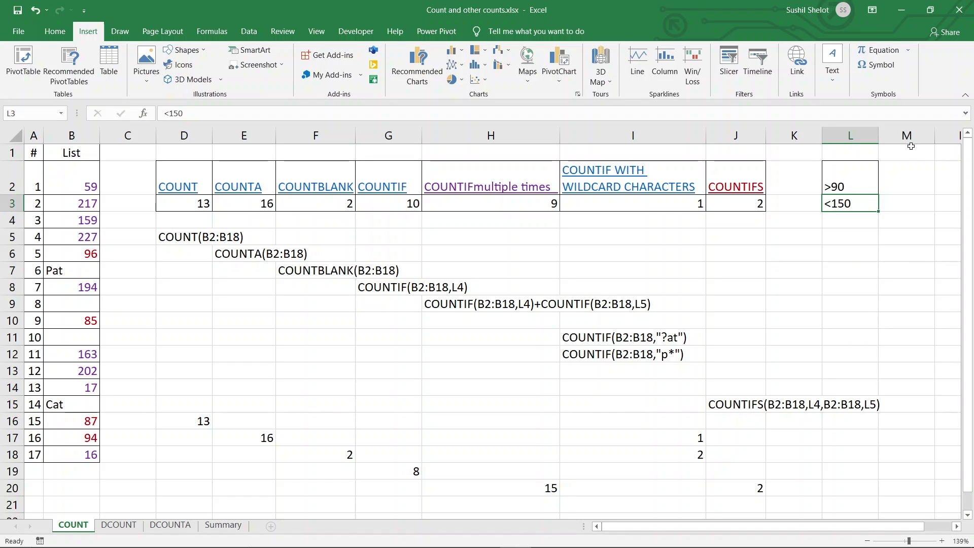
click(89, 254)
ctrl+click(93, 437)
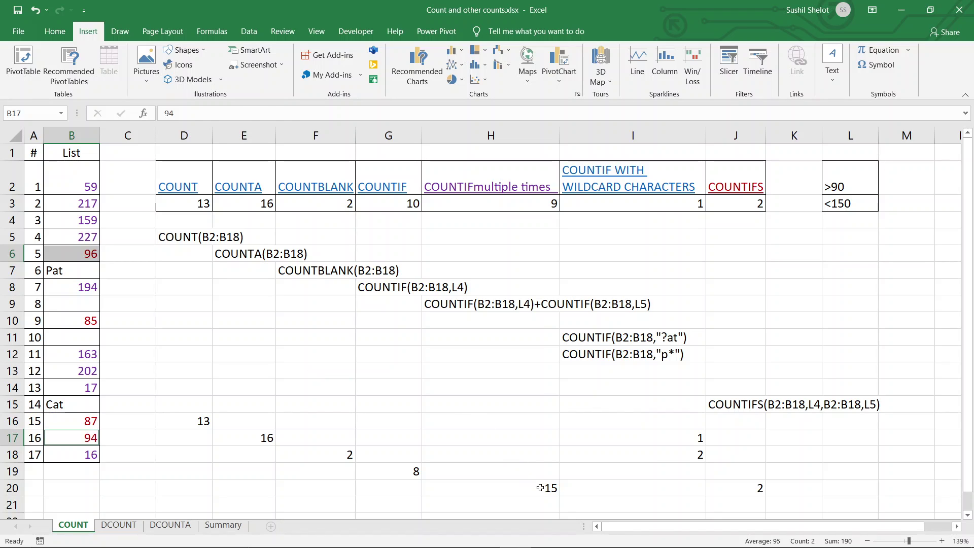
Step: Examine the combined COUNTIF formula in H20 and select list values above 90: B4:B6, B8, B12 and B13
click(541, 488)
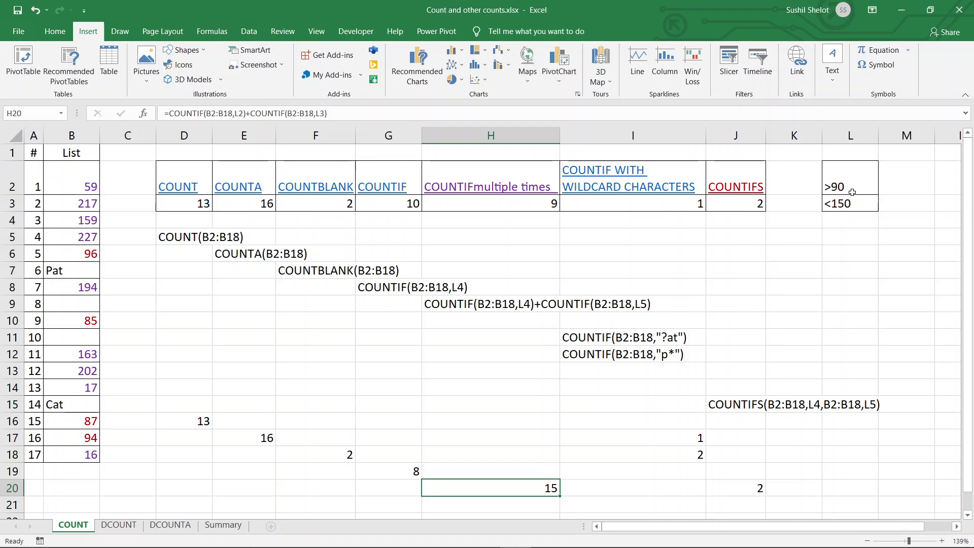
click(88, 206)
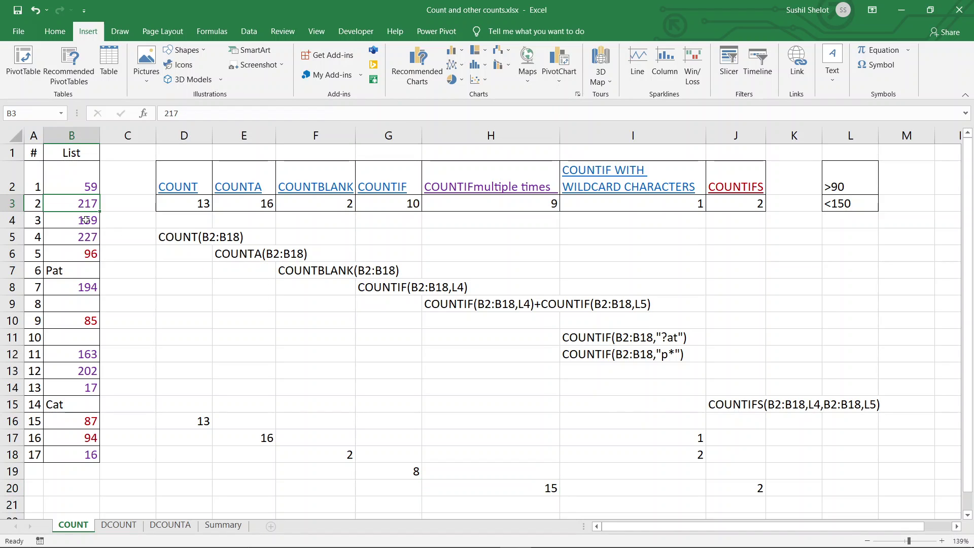
click(86, 219)
drag(91, 232, 92, 254)
ctrl+click(91, 287)
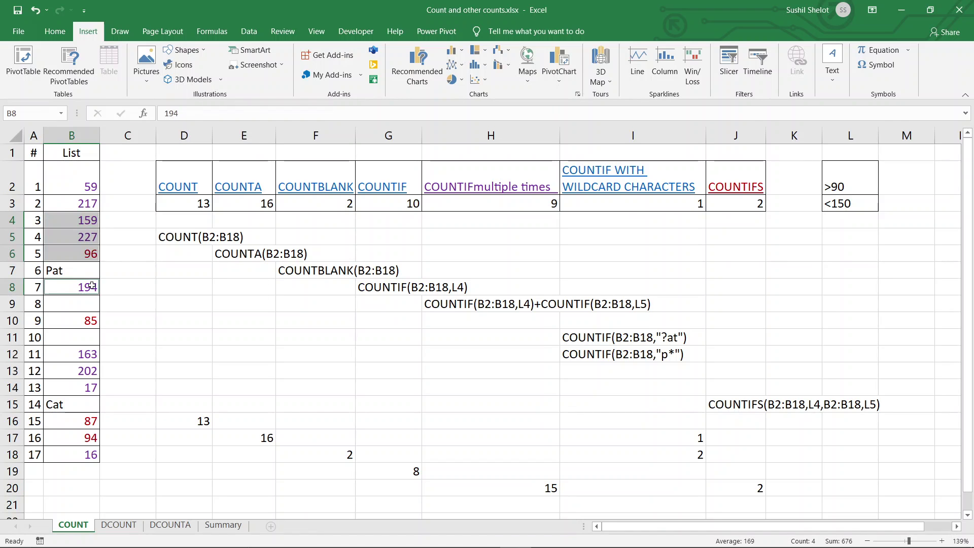
ctrl+click(88, 353)
ctrl+click(91, 372)
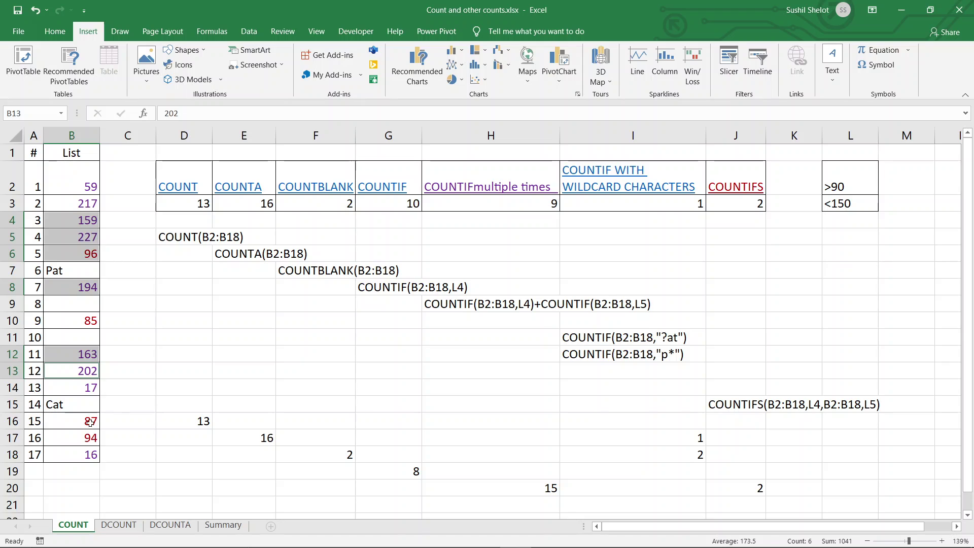
Step: Enter 8 in H19 as the manual tally for the >90 criterion
click(540, 471)
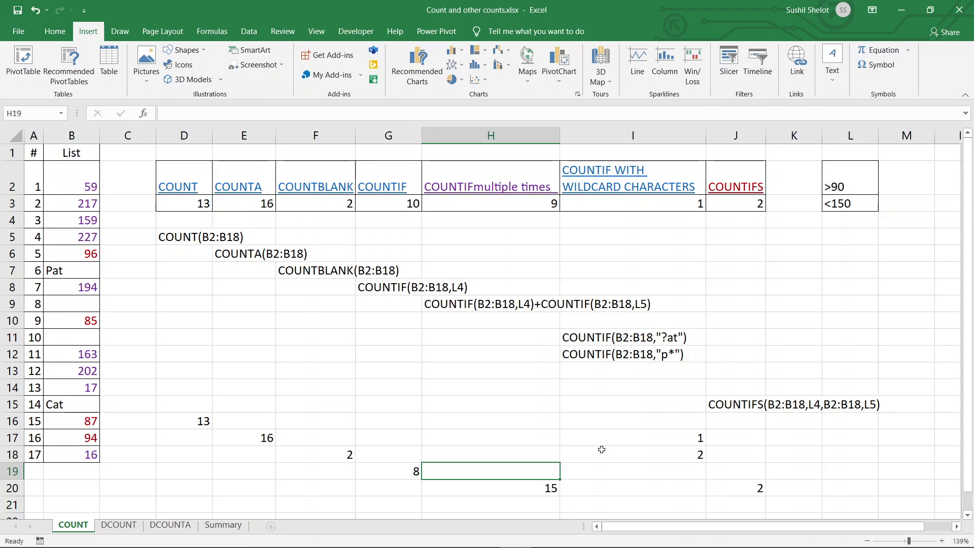
text(8)
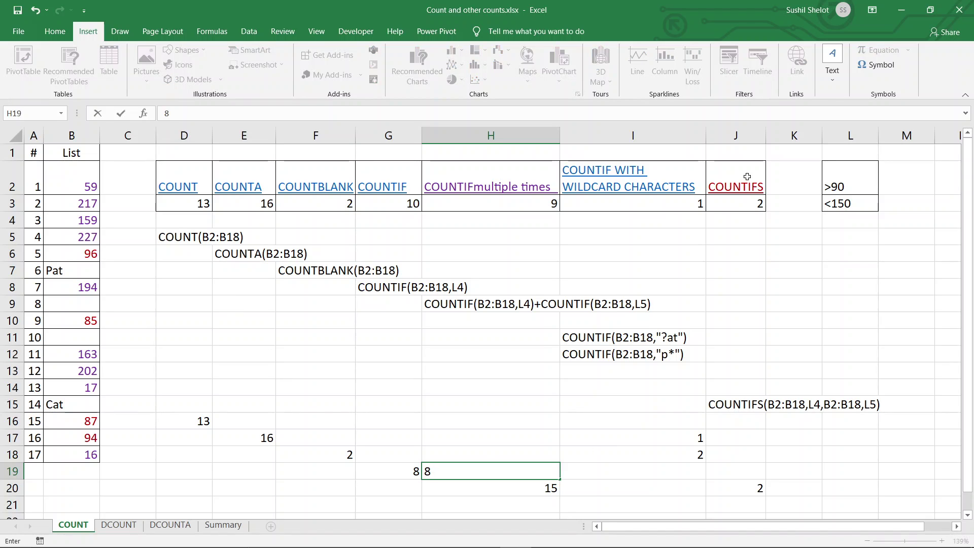
click(818, 205)
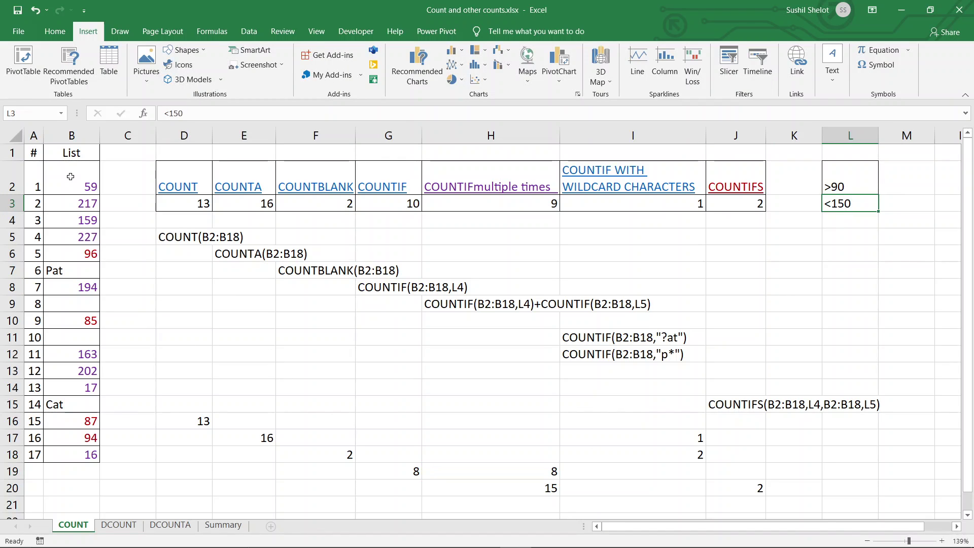
Step: Select the list values below 150 together: B2, B6, B10, B14, B16, B17 and B18
click(72, 187)
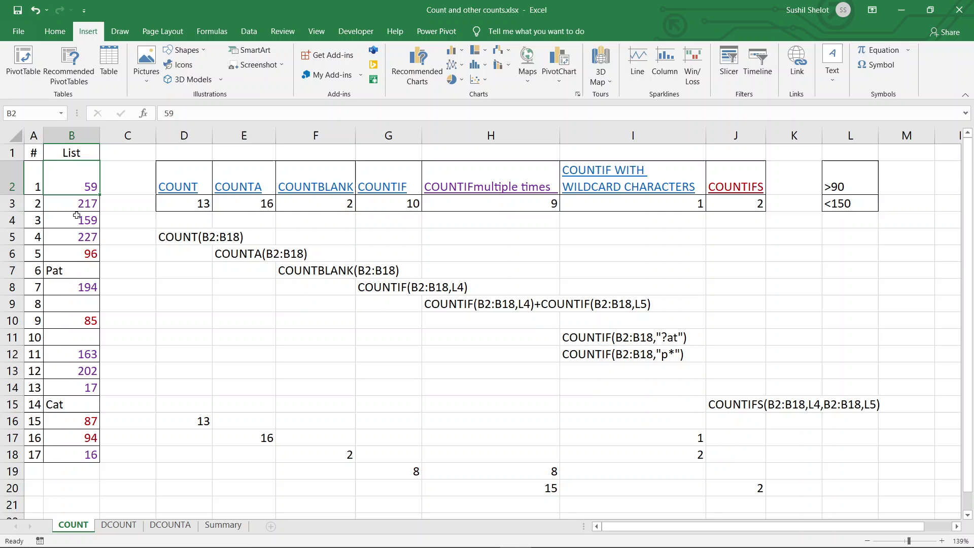
ctrl+click(73, 253)
ctrl+click(84, 321)
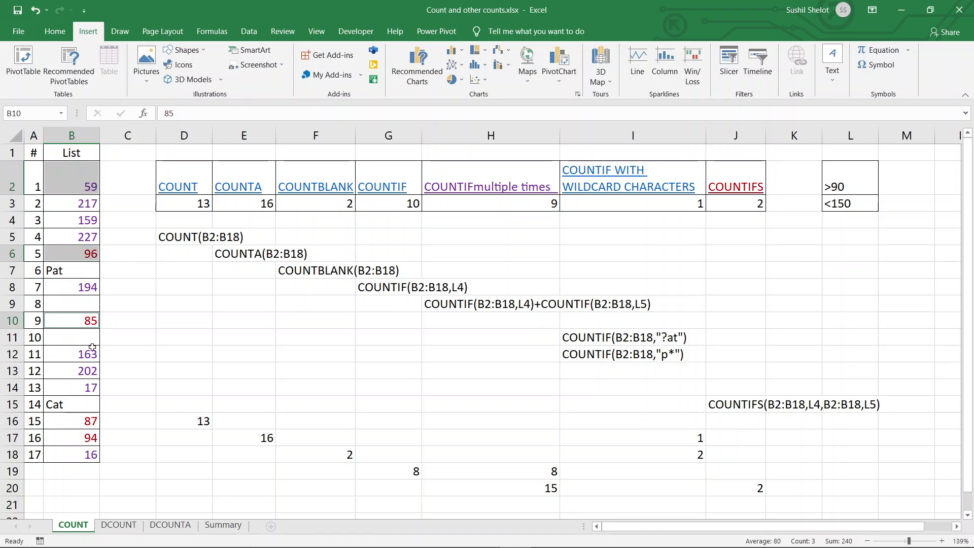
ctrl+click(87, 391)
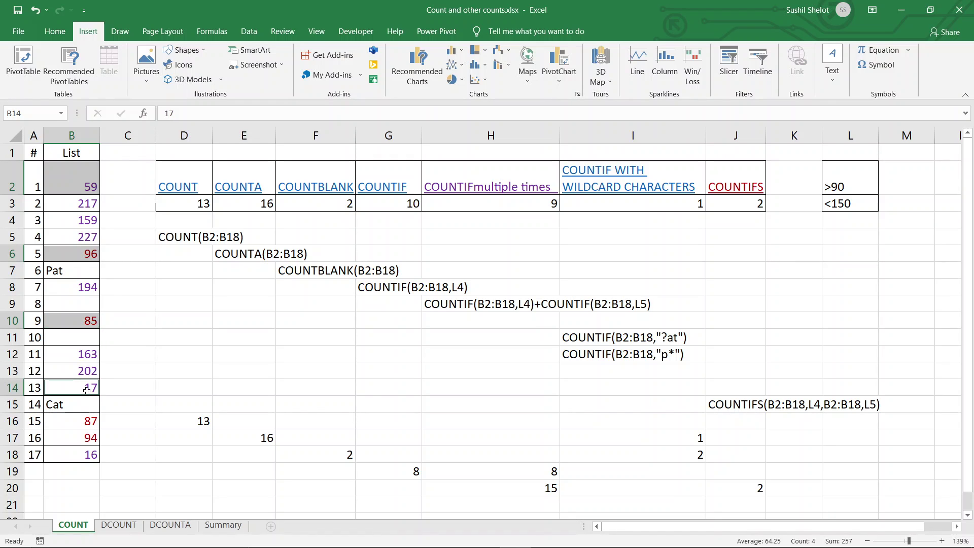
ctrl+click(87, 421)
ctrl+click(85, 441)
ctrl+click(86, 455)
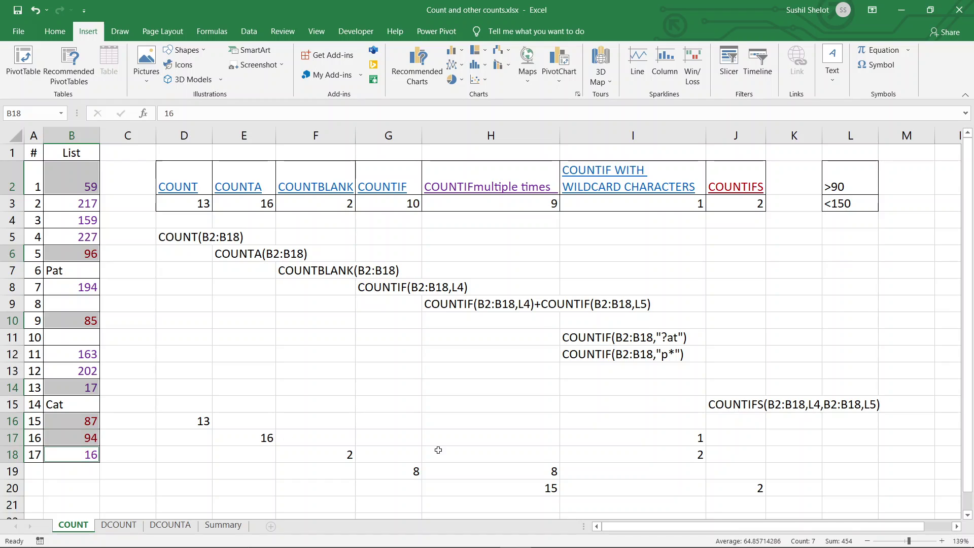
Step: Change H19 to =8+7 to compare it with the H20 result, and clear the cell
click(547, 472)
double_click(547, 472)
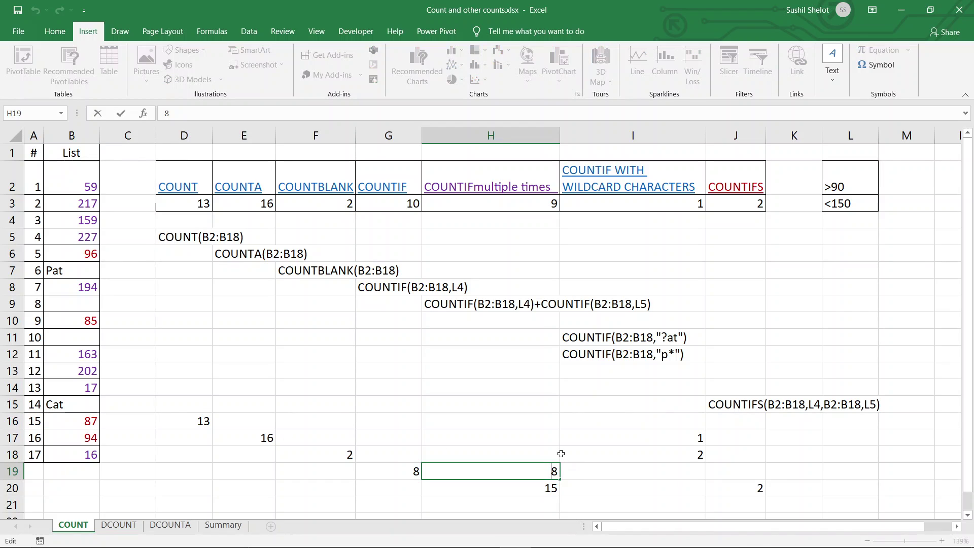
text(=)
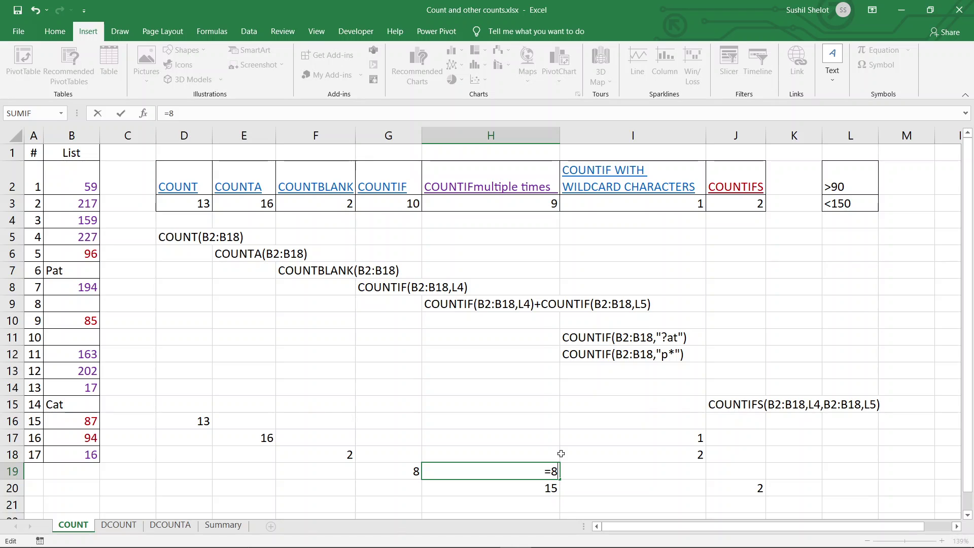
text(+7)
key(Return)
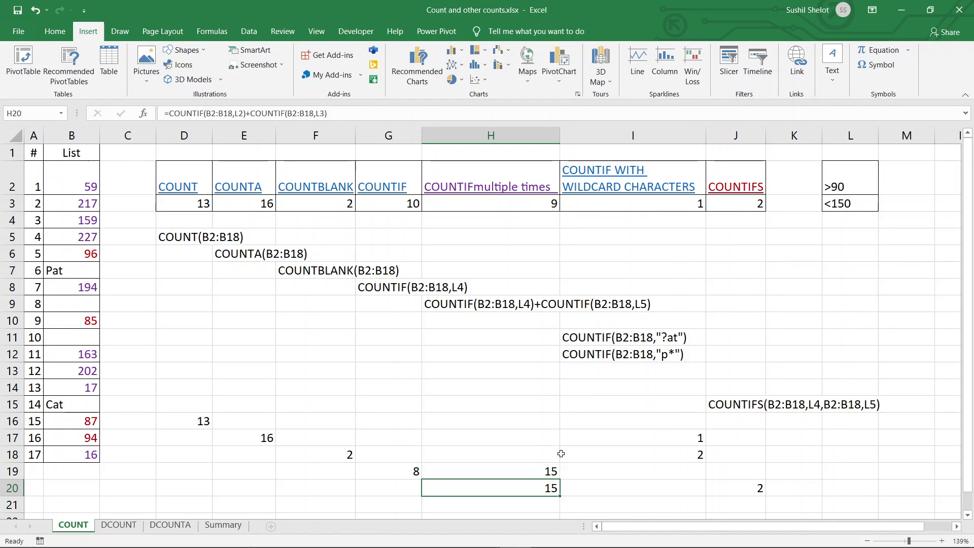
click(534, 475)
key(Delete)
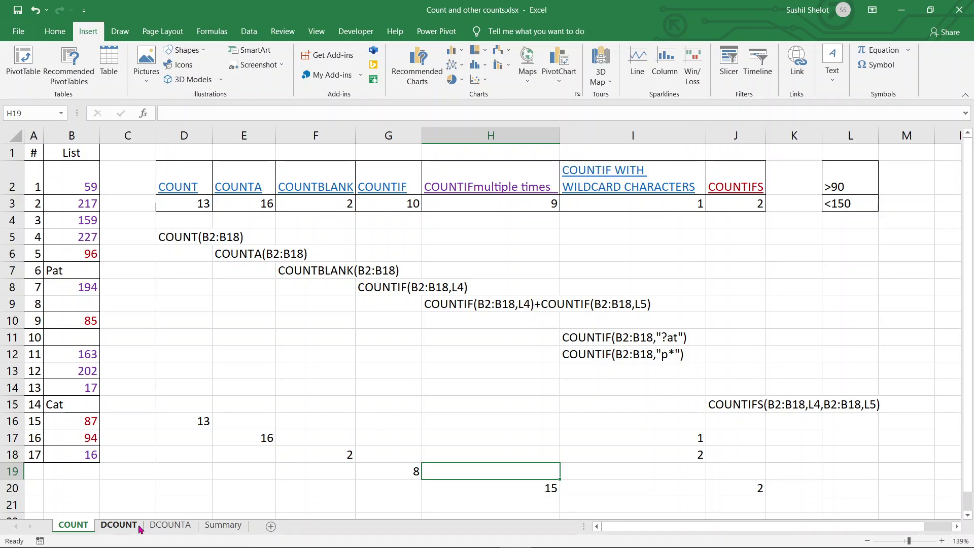
Step: Open the DCOUNT sheet and select the data range A6:C17 to review its Number, Age and ASSET columns
click(122, 528)
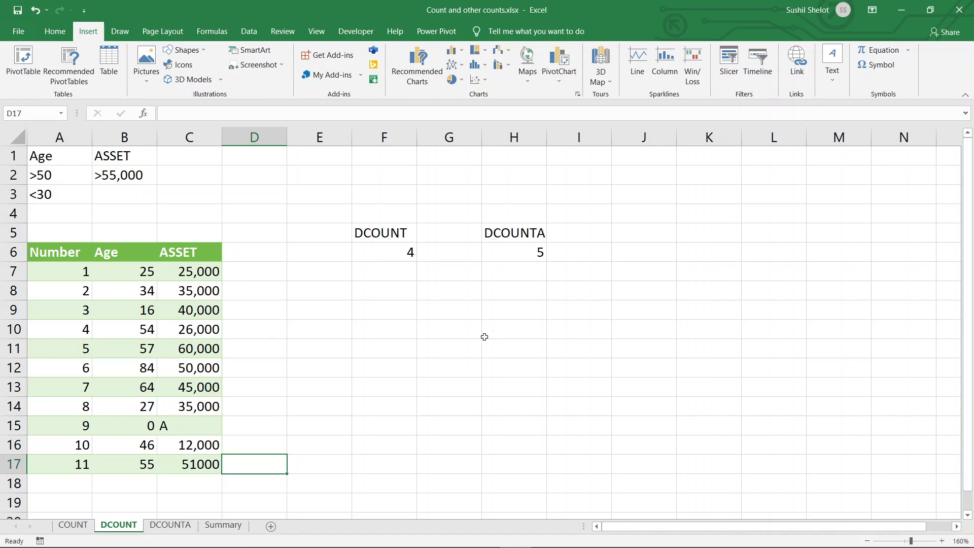
click(138, 271)
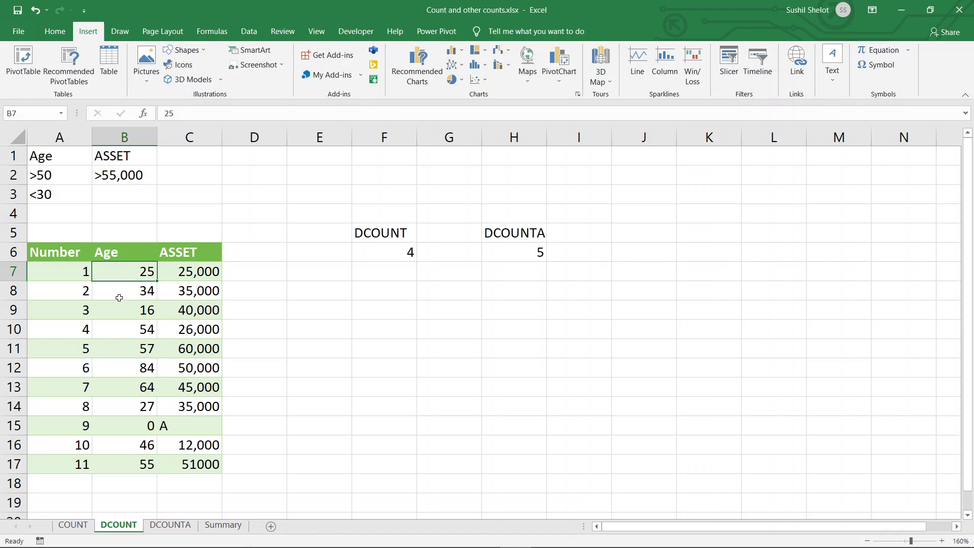
drag(203, 465, 49, 255)
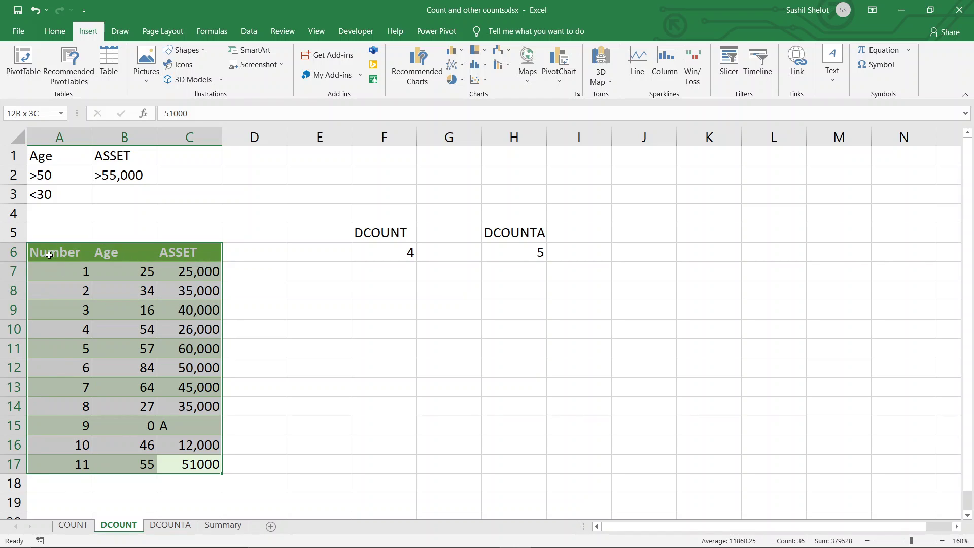
drag(49, 255, 49, 256)
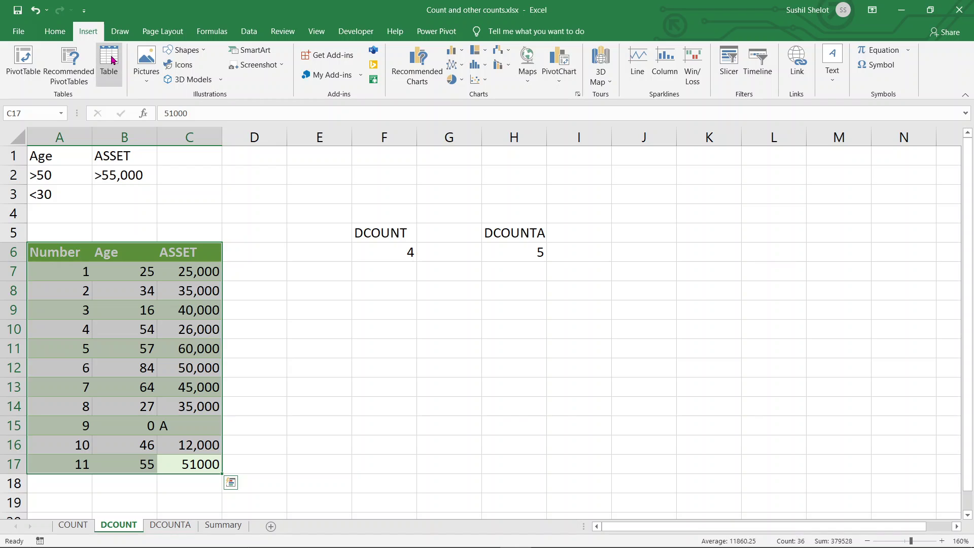
click(252, 226)
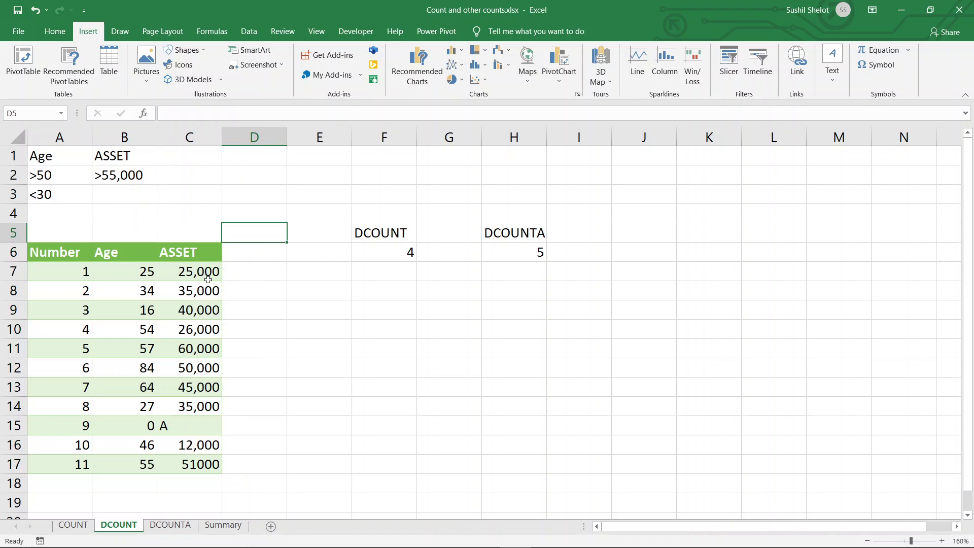
Step: Convert the data range A6:C17 into a table with headers
click(108, 274)
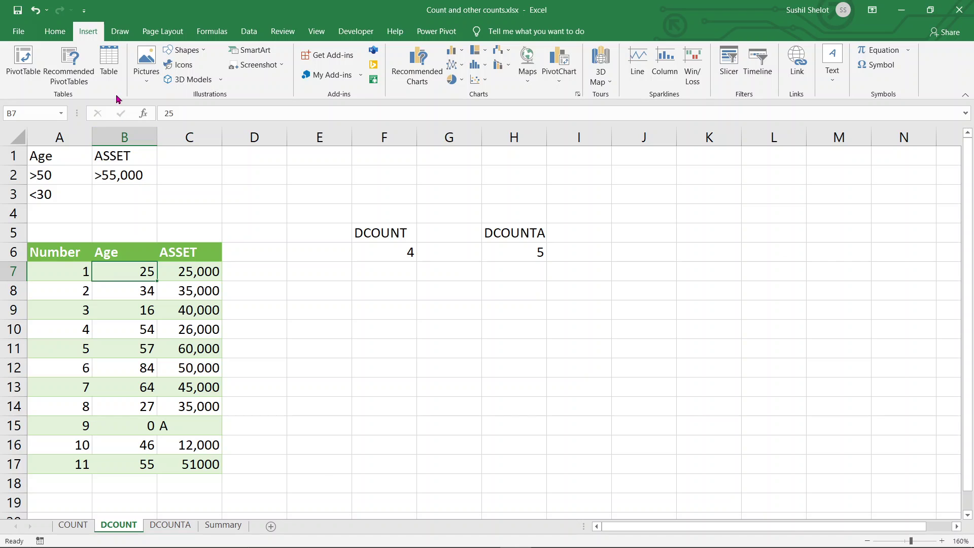
click(109, 65)
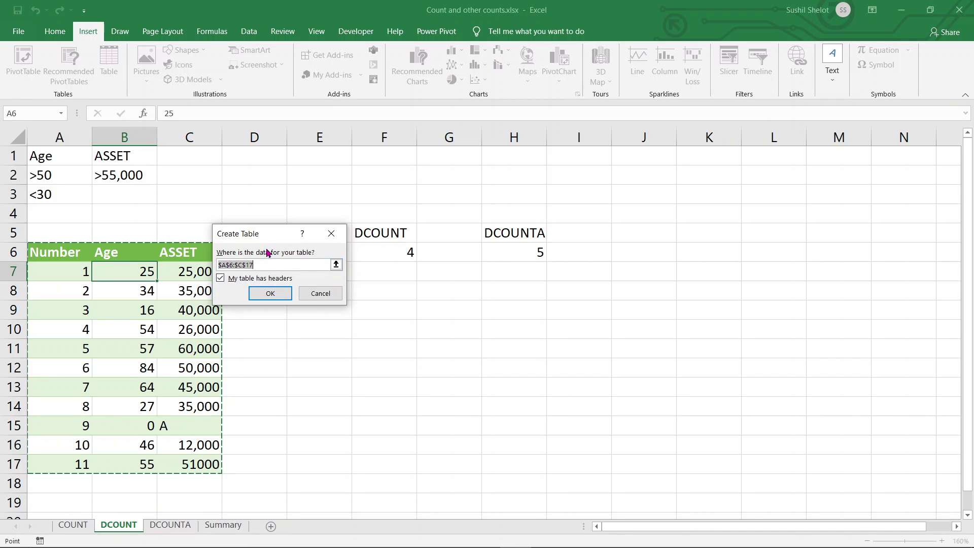
drag(272, 233, 270, 164)
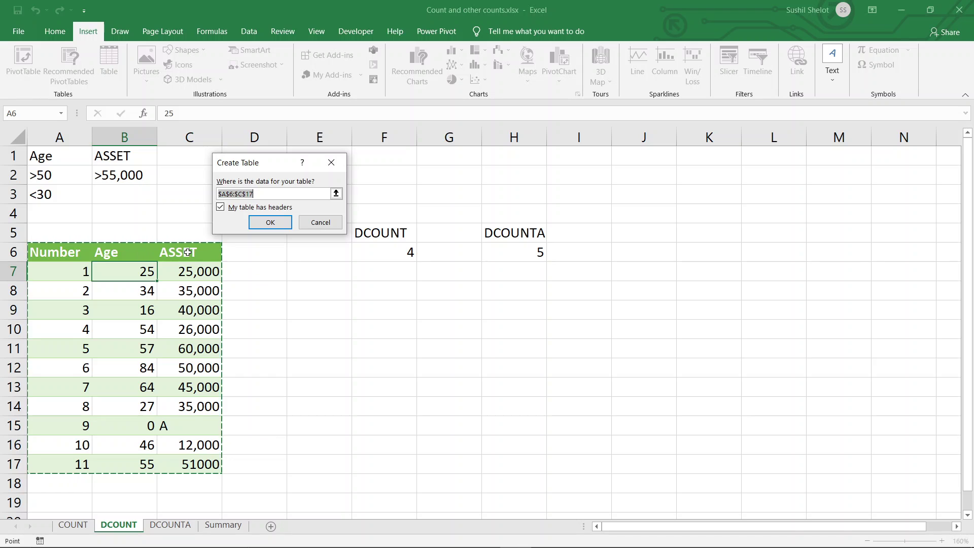
click(265, 224)
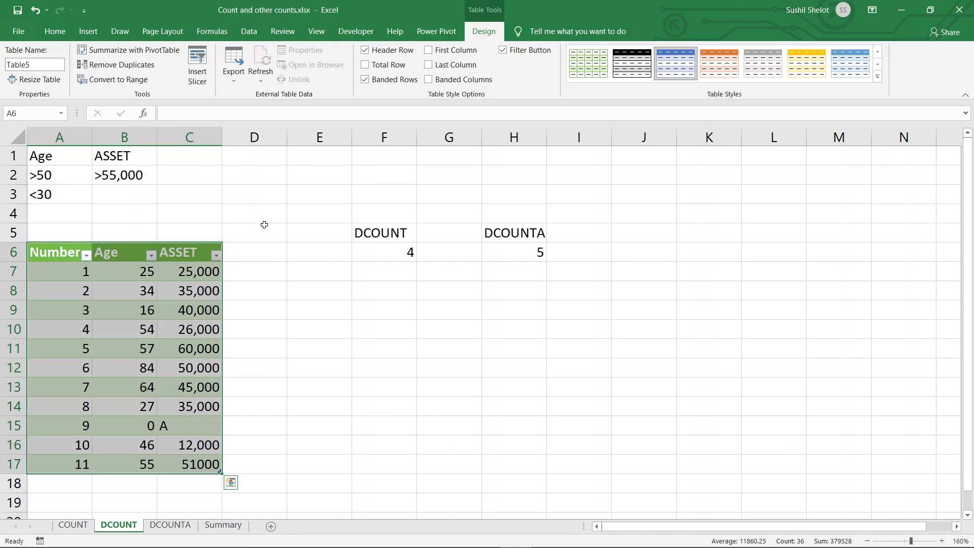
Step: Rename the new table as Democount
click(42, 68)
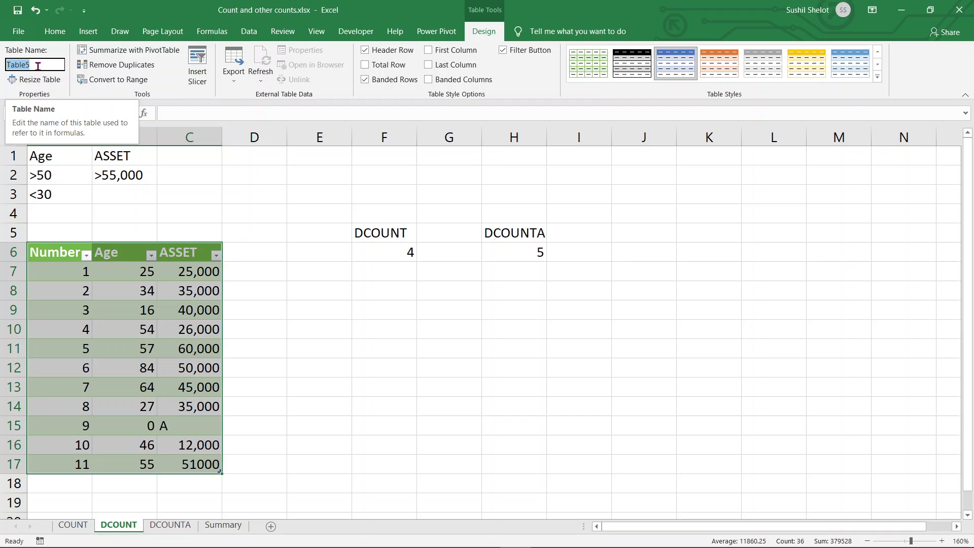
text(D)
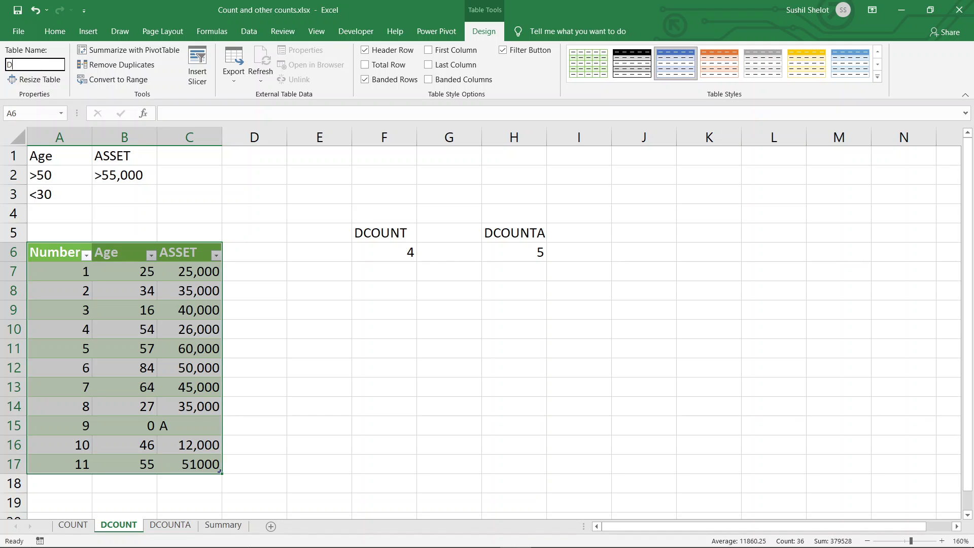
text(emocount)
key(Return)
click(204, 304)
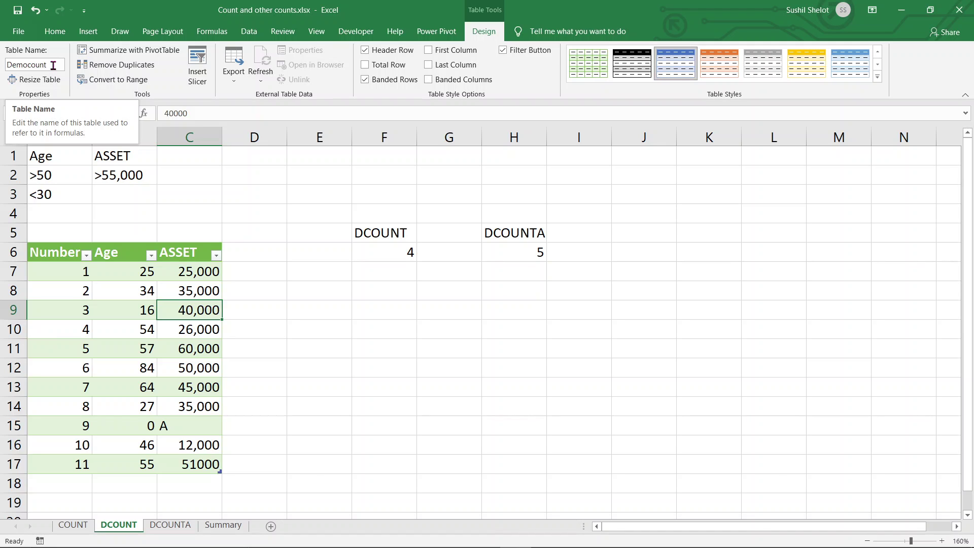
Step: Start a DCOUNT function in F8
click(383, 295)
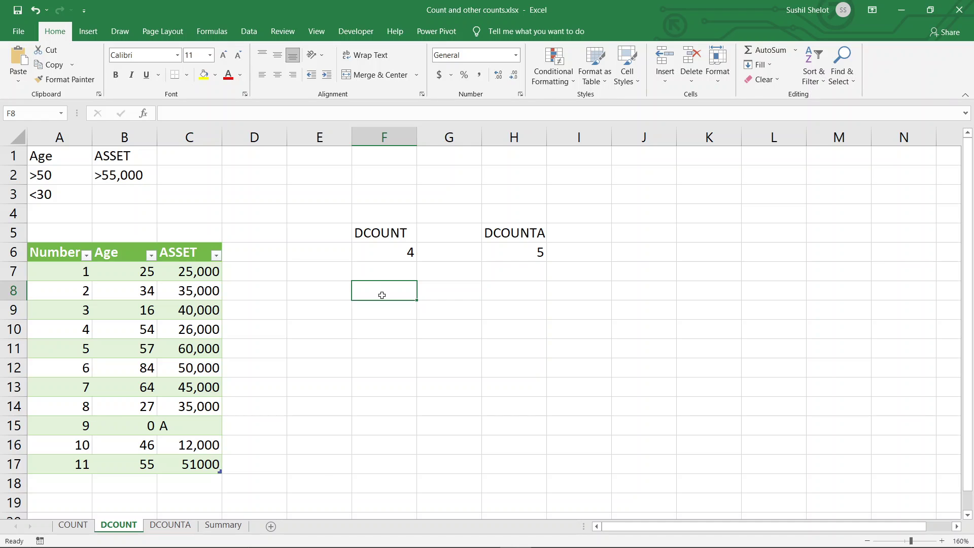
text(=d)
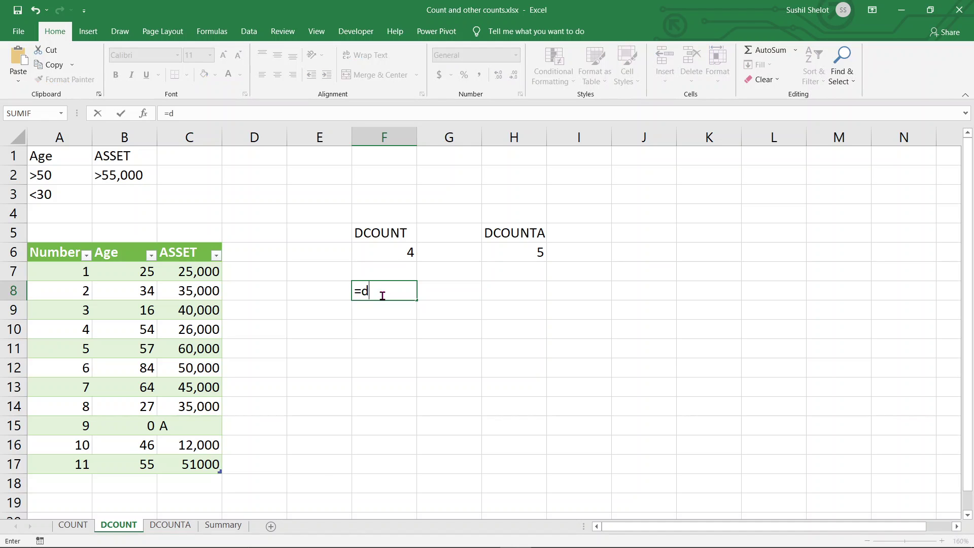
text(count)
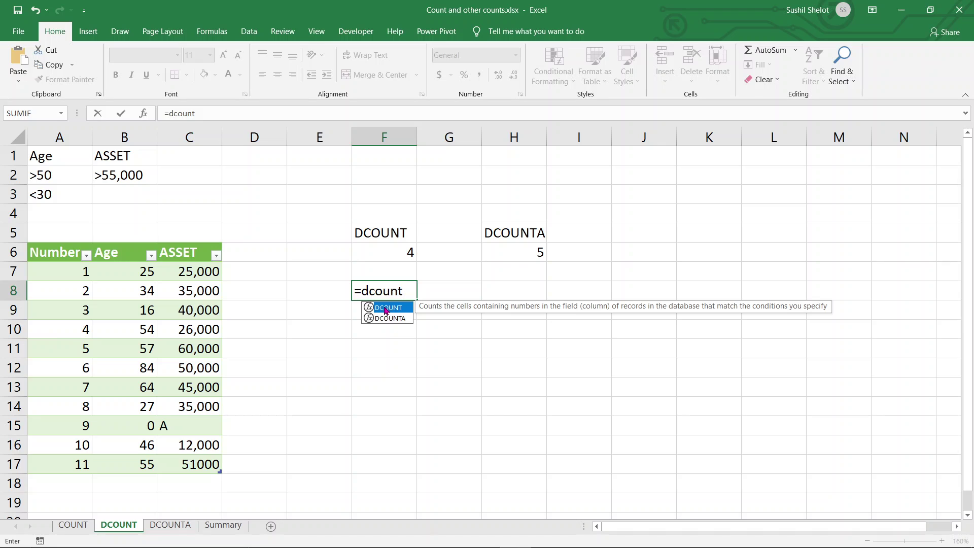
double_click(385, 308)
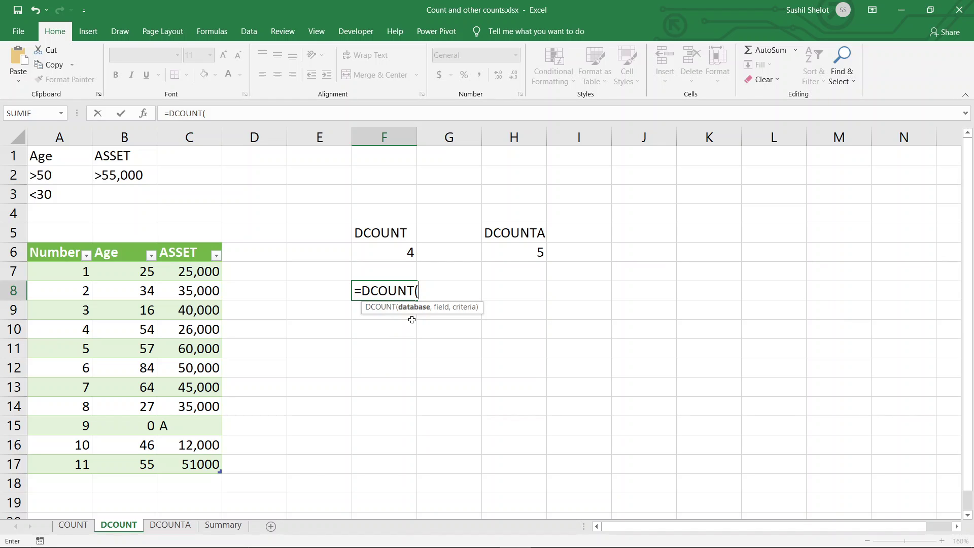
Step: Set the whole Democount table including headers as the DCOUNT database and the ASSET header as its field
click(191, 272)
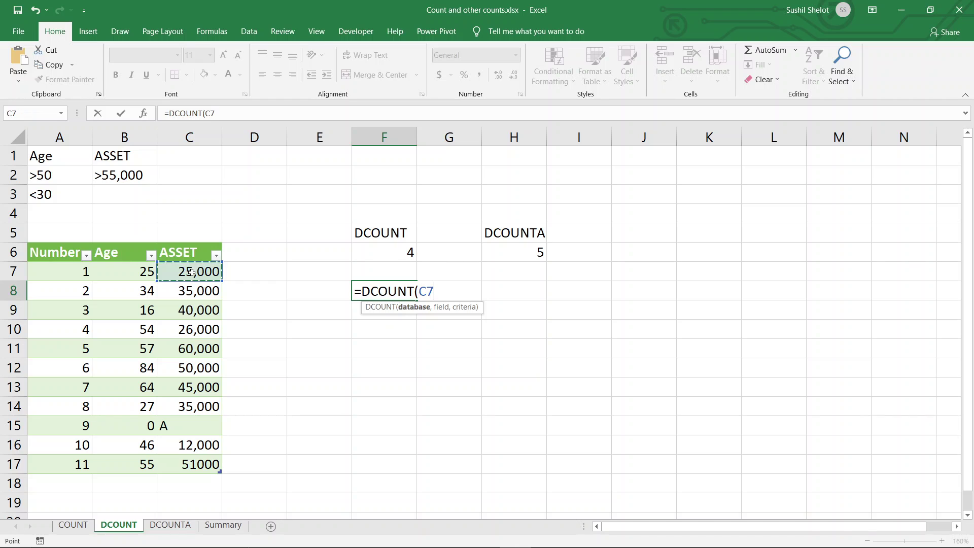
click(60, 253)
drag(59, 253, 195, 467)
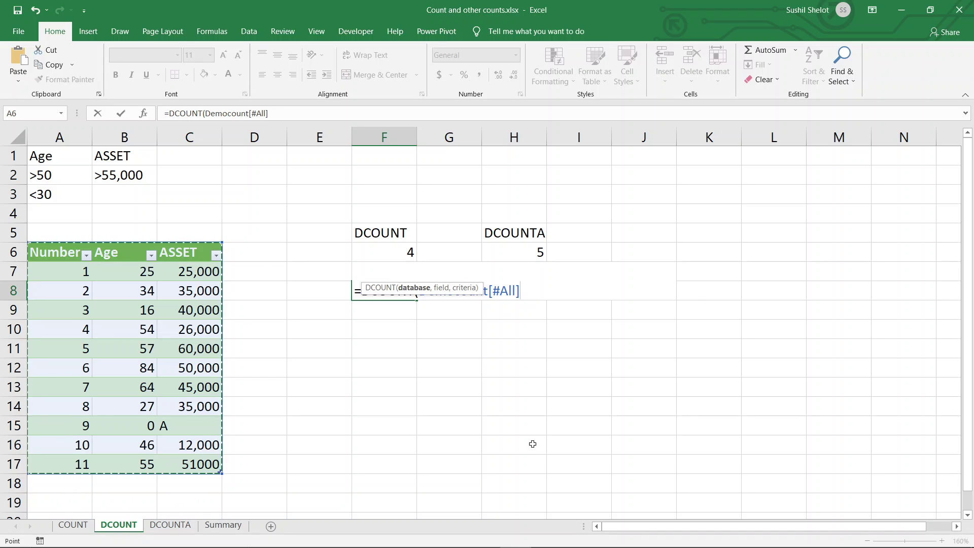
text(,)
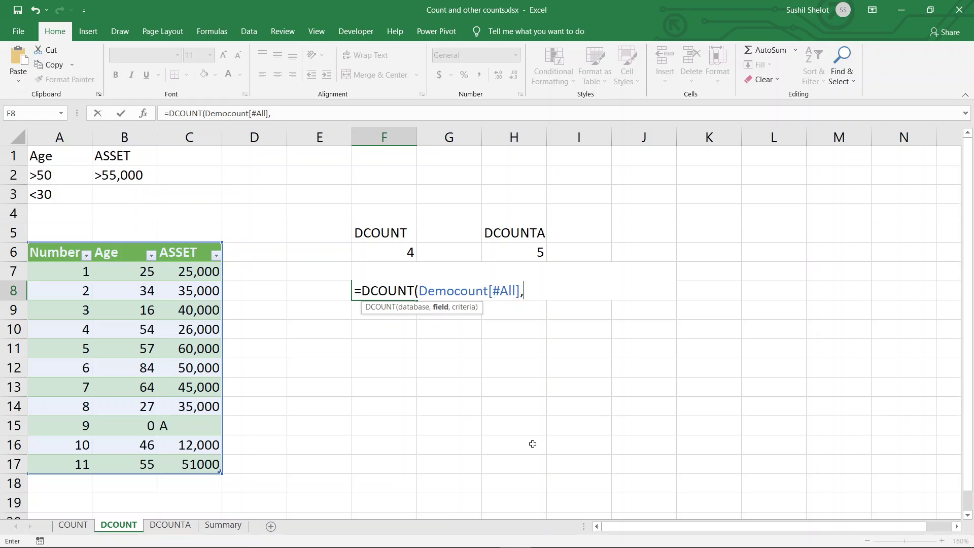
click(196, 258)
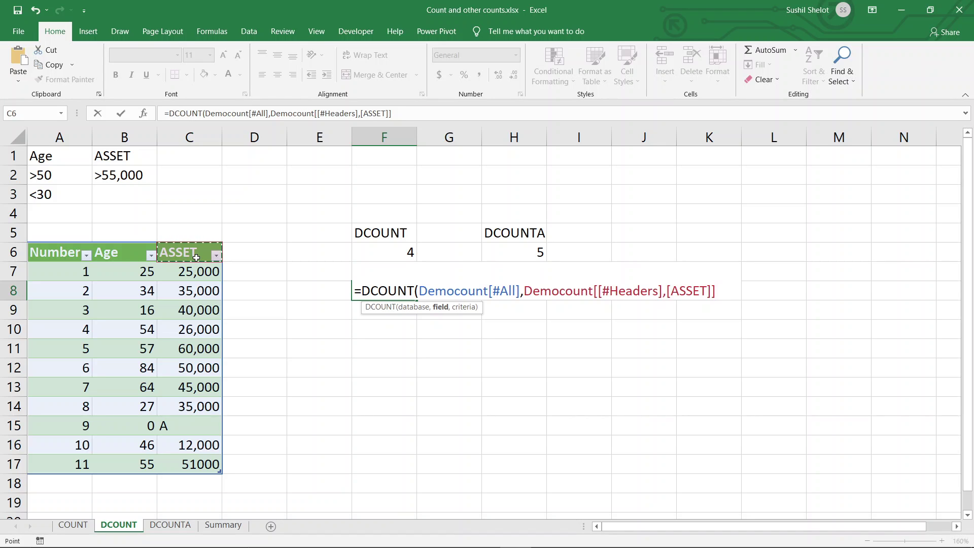
Step: Set A1:B2 as the criteria range and complete the DCOUNT formula in F8
text(,)
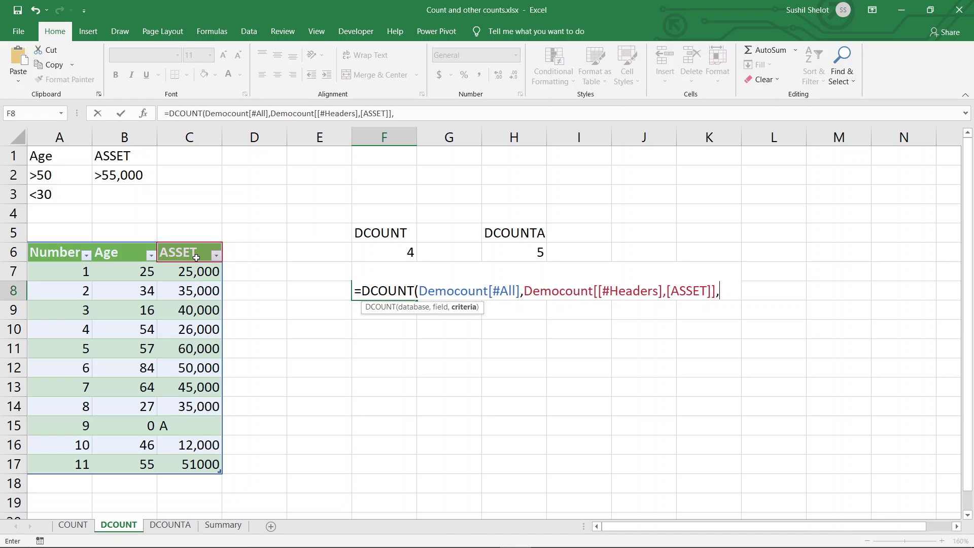
drag(70, 159, 122, 176)
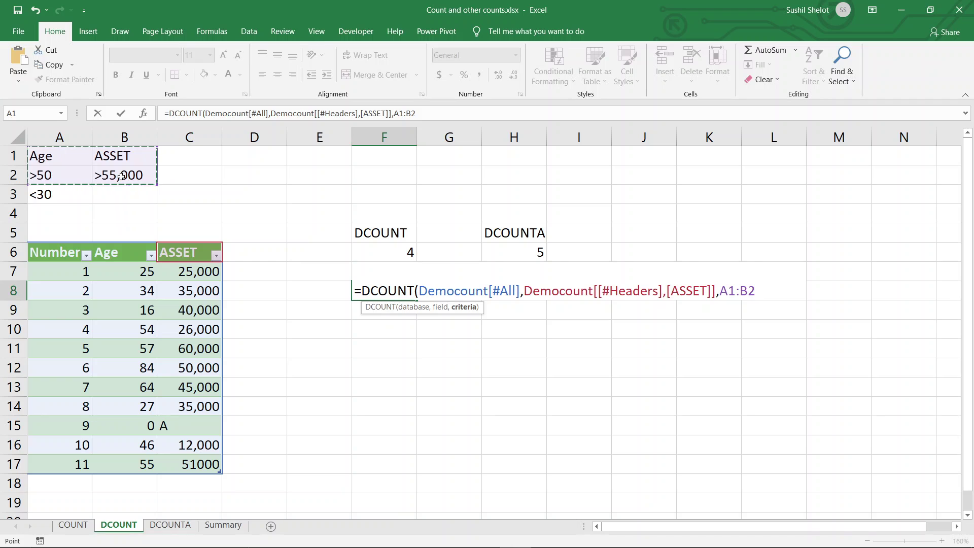
text())
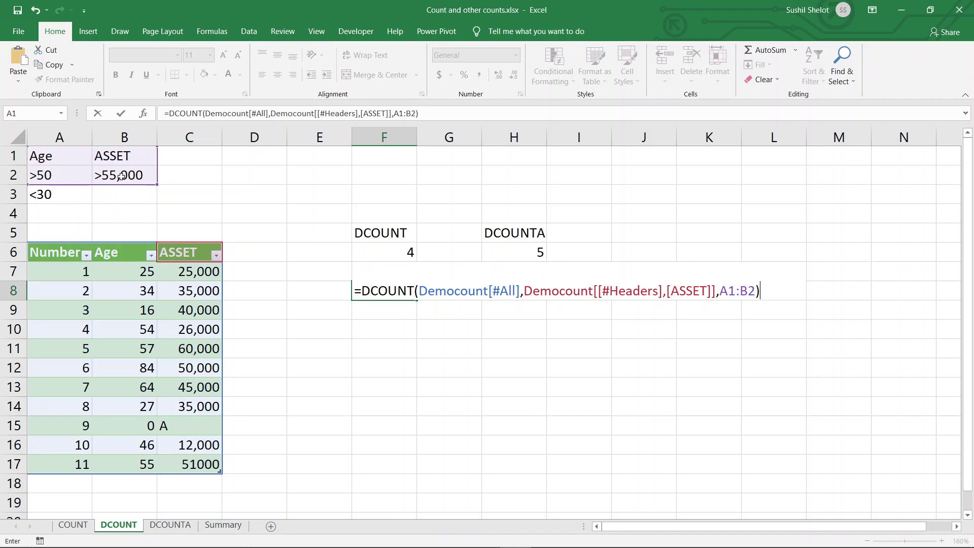
key(Return)
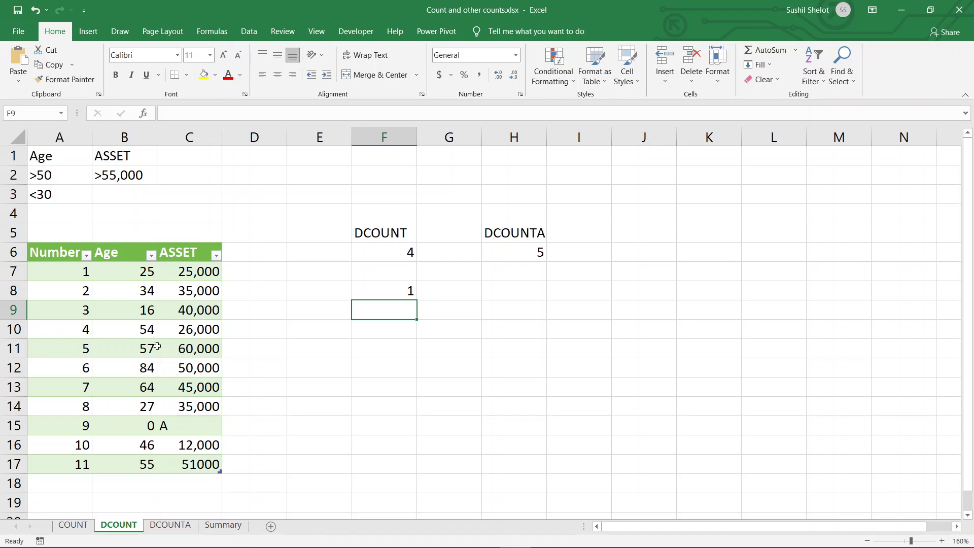
Step: Check the DCOUNT result against the table by selecting the ages above 50 and the asset value above 55,000
drag(155, 329, 151, 386)
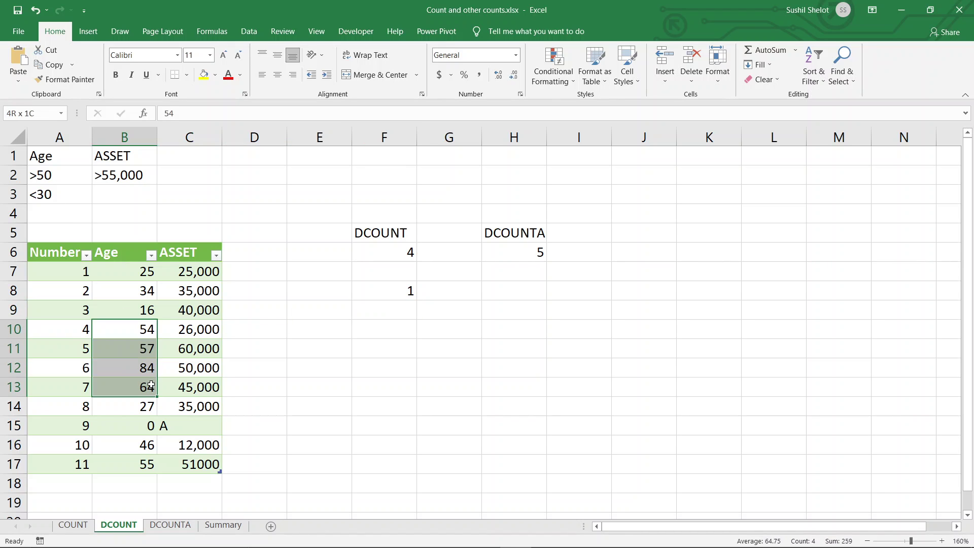
ctrl+click(140, 464)
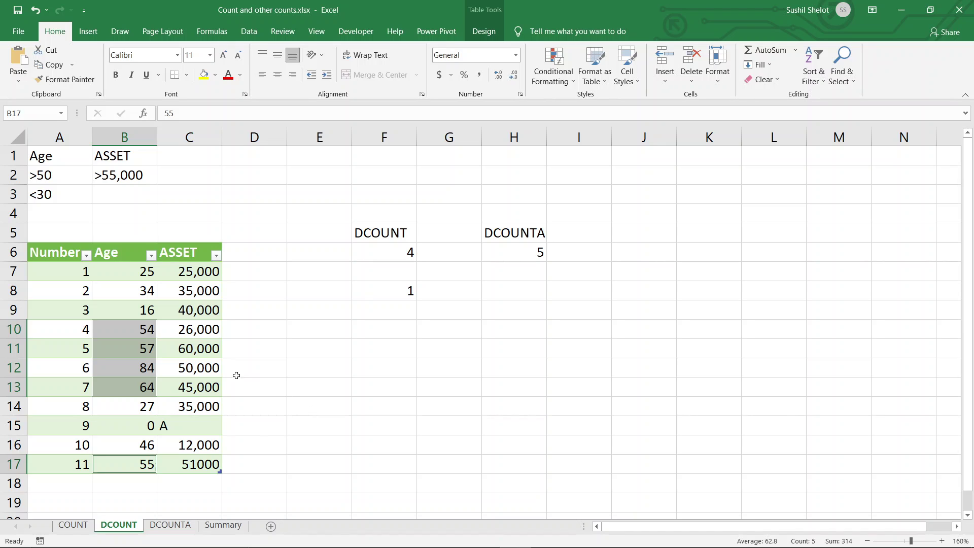
ctrl+click(214, 351)
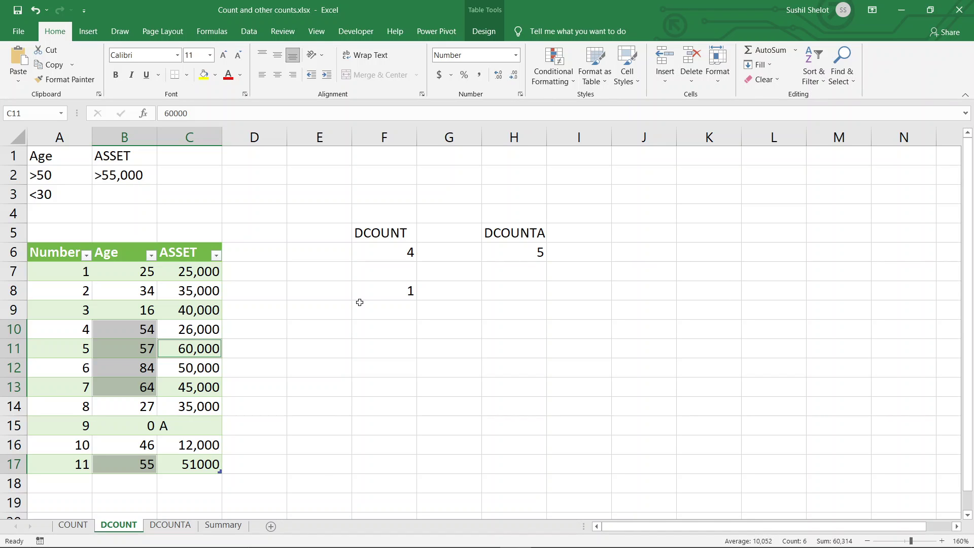
Step: Enter a DCOUNT formula in F9 using the whole Democount table, the ASSET header as field and A1:B3 as criteria
click(373, 316)
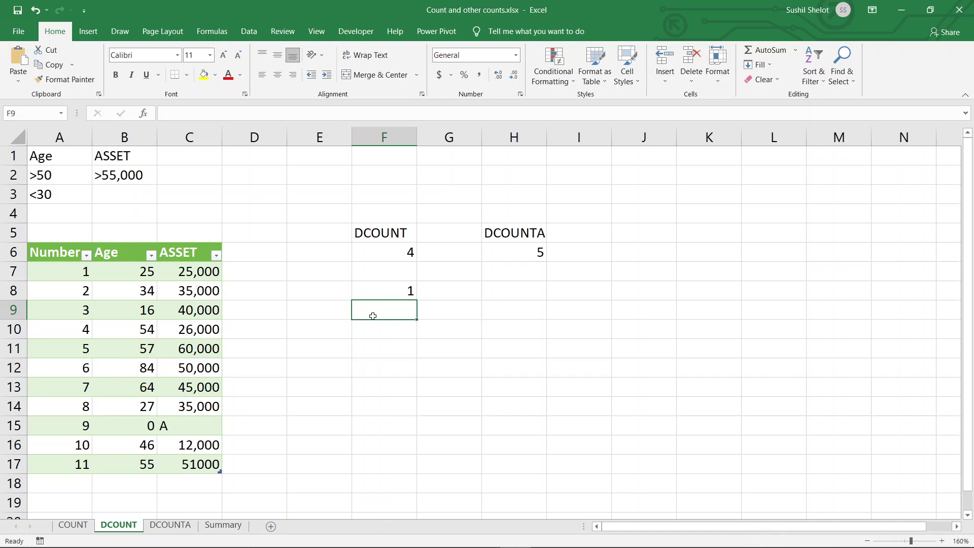
text(=)
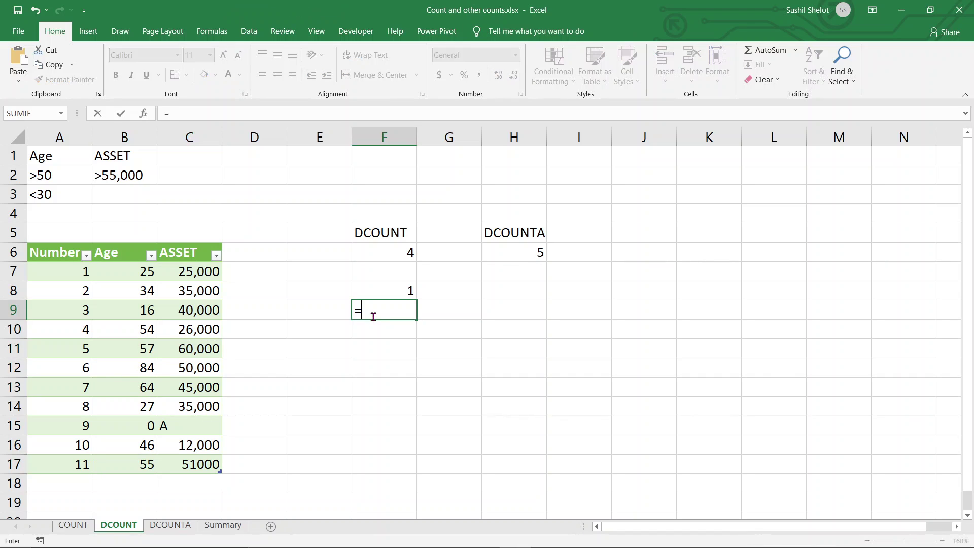
text(dcount)
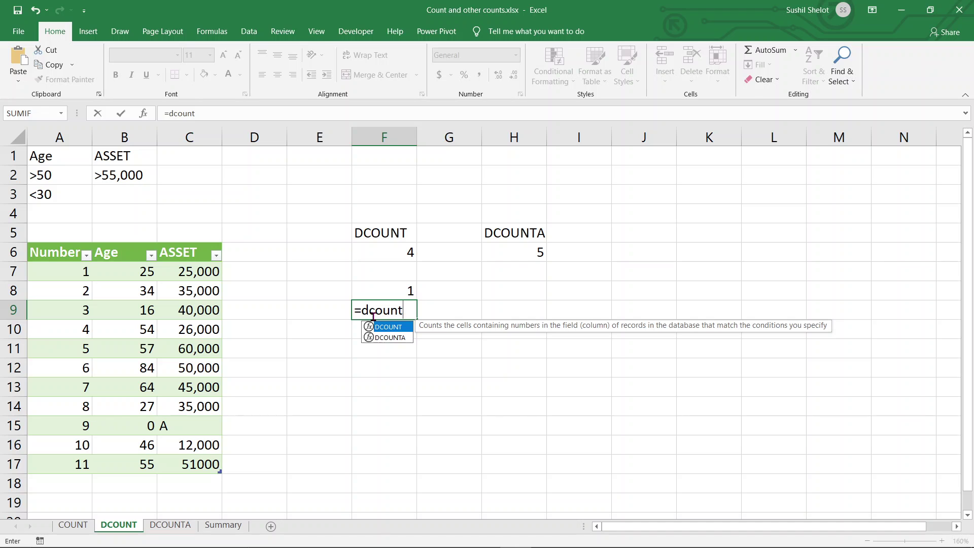
double_click(400, 328)
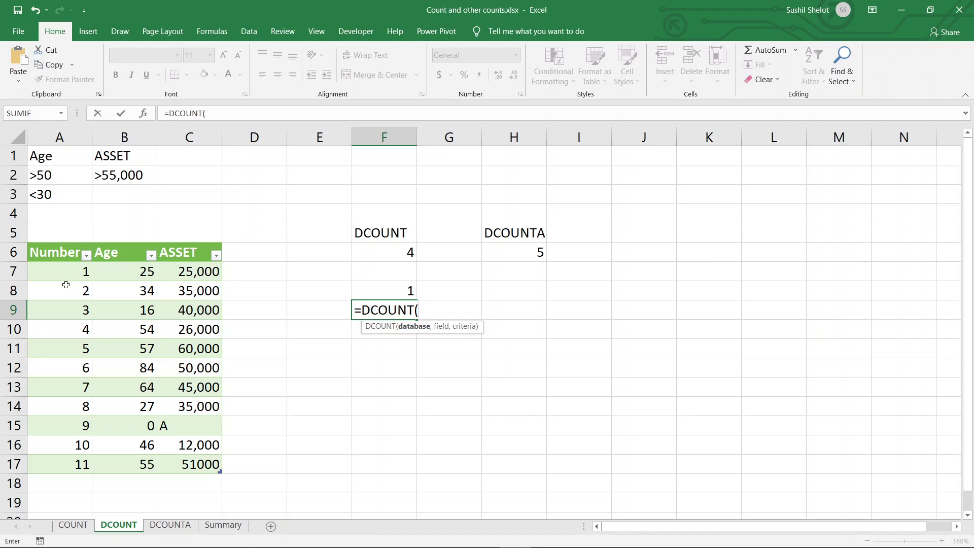
drag(64, 254, 186, 462)
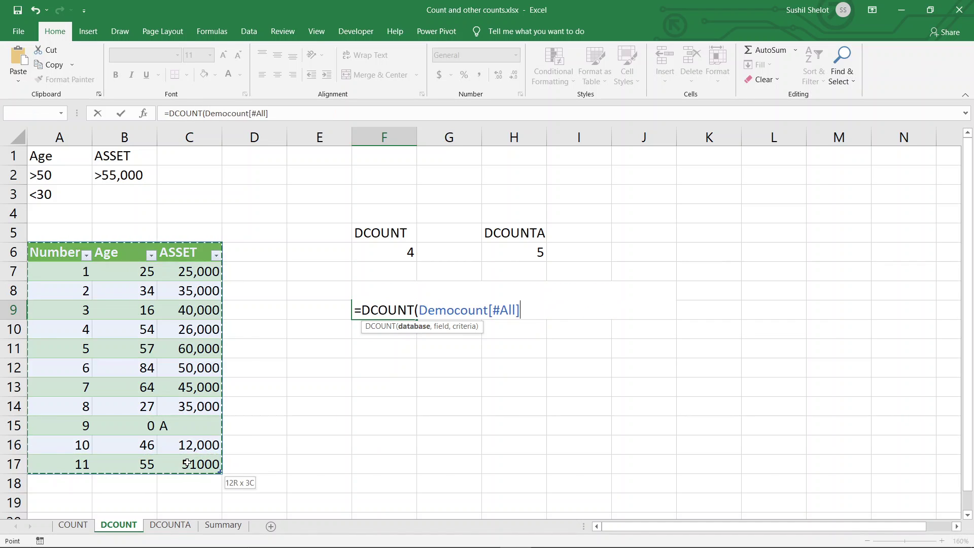
text(,)
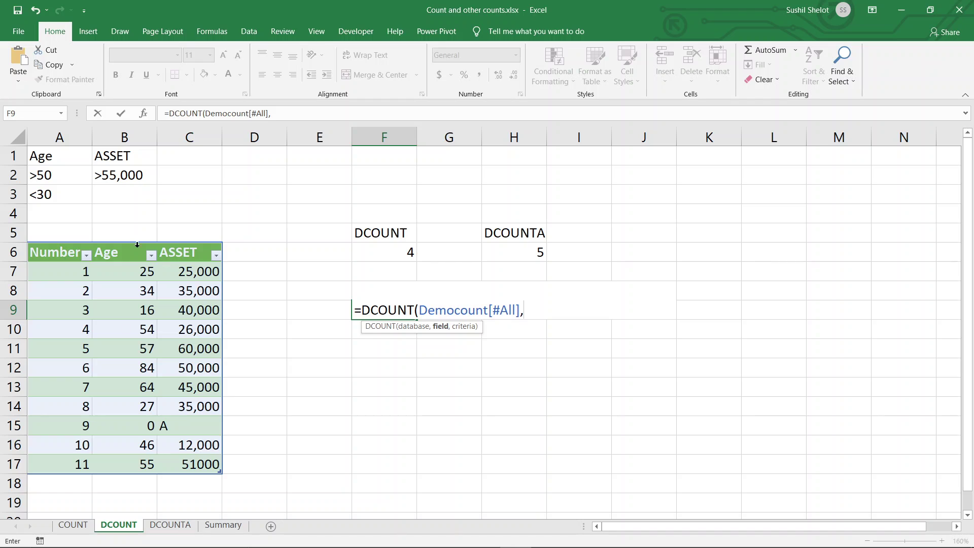
click(170, 257)
text(,)
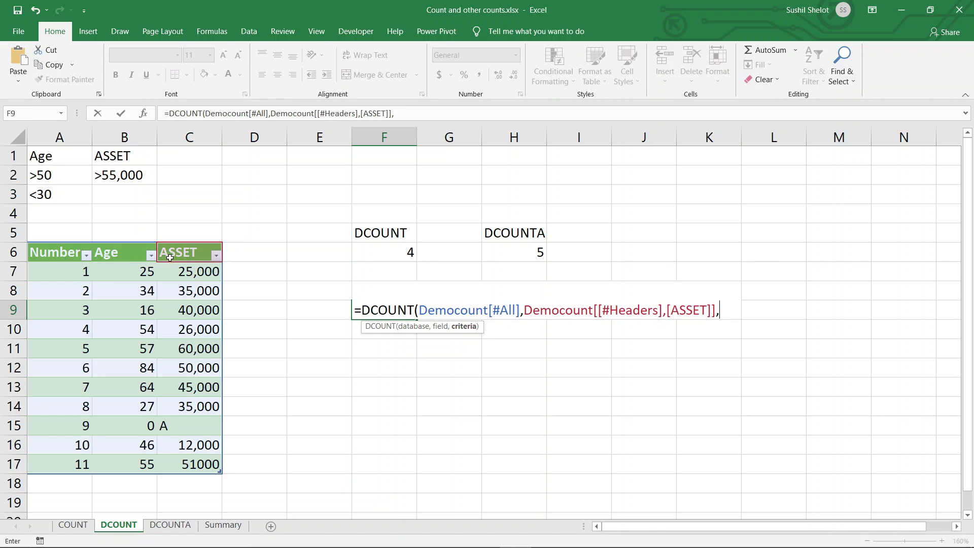
drag(61, 154, 125, 193)
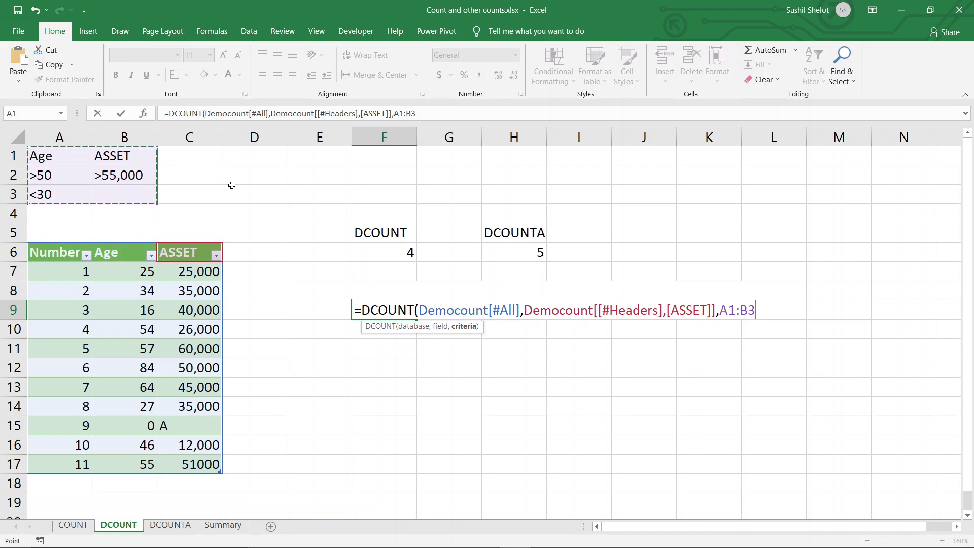
key(Return)
key(Return)
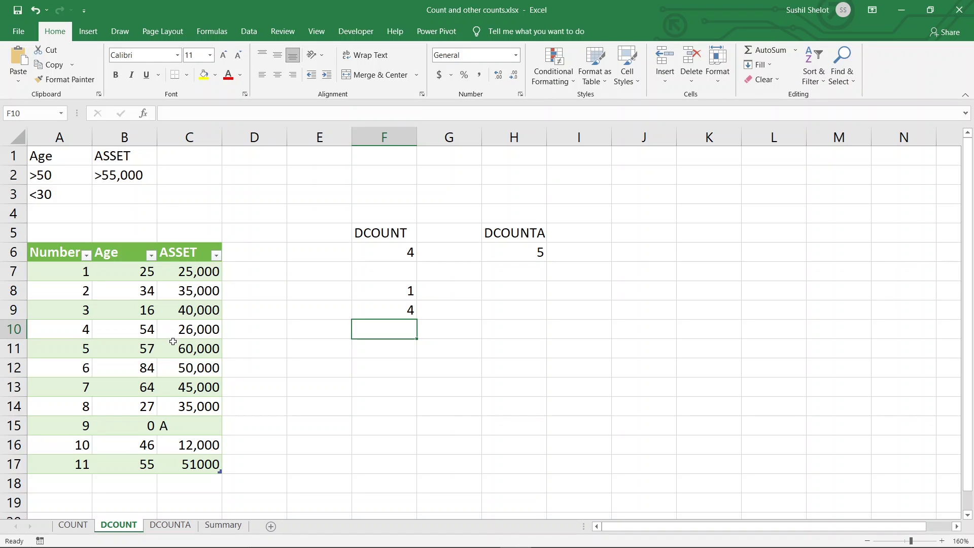
Step: Check the F9 result by selecting B11 and C11 together with the ages below 30 in B7, B9 and B15
click(155, 354)
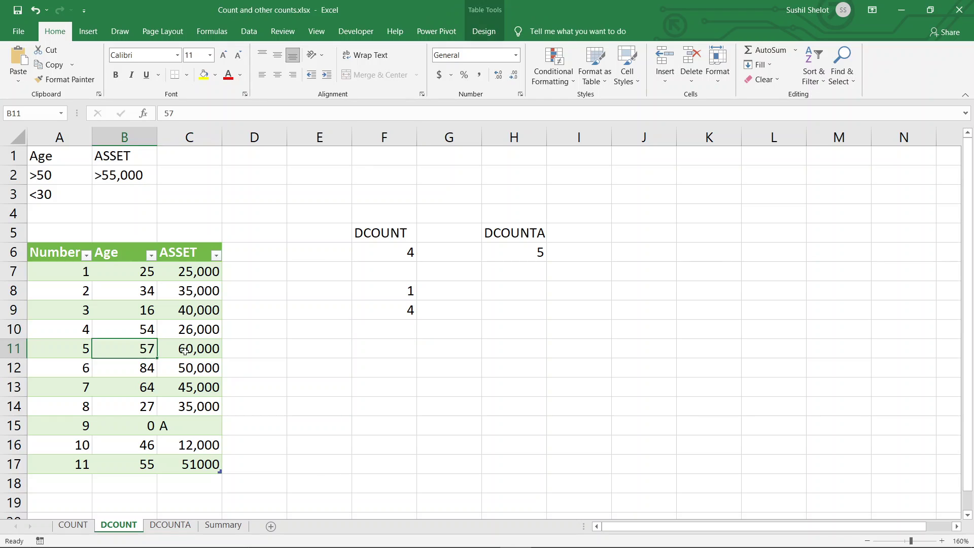
ctrl+click(185, 351)
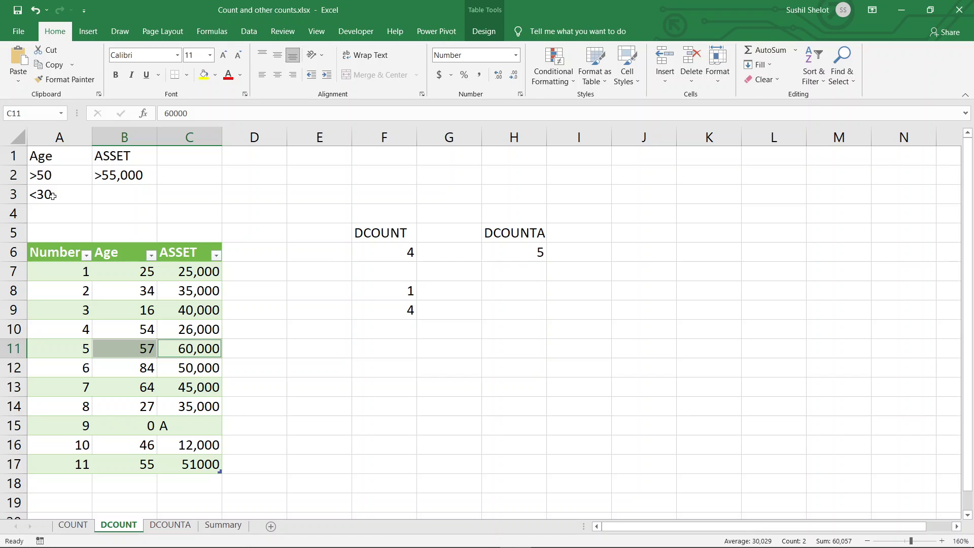
ctrl+click(135, 273)
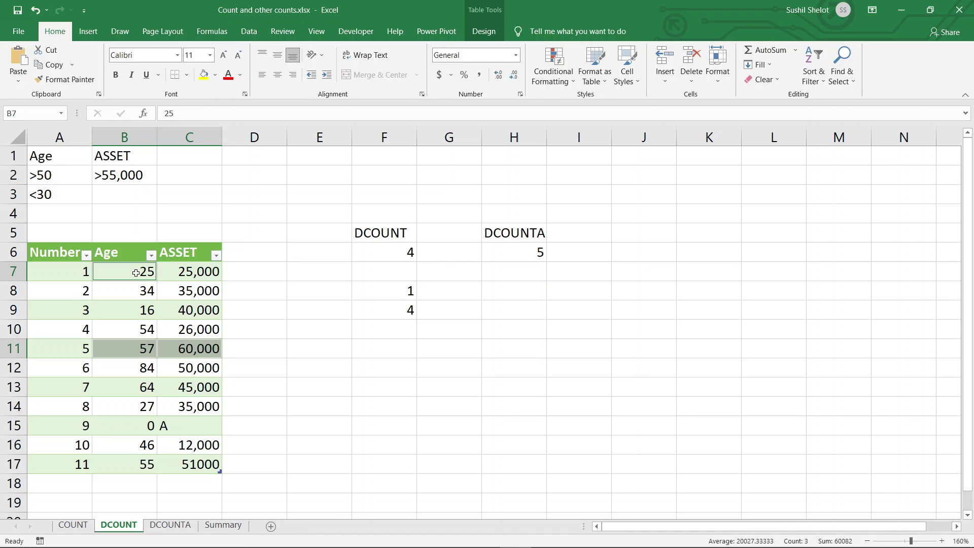
ctrl+click(126, 308)
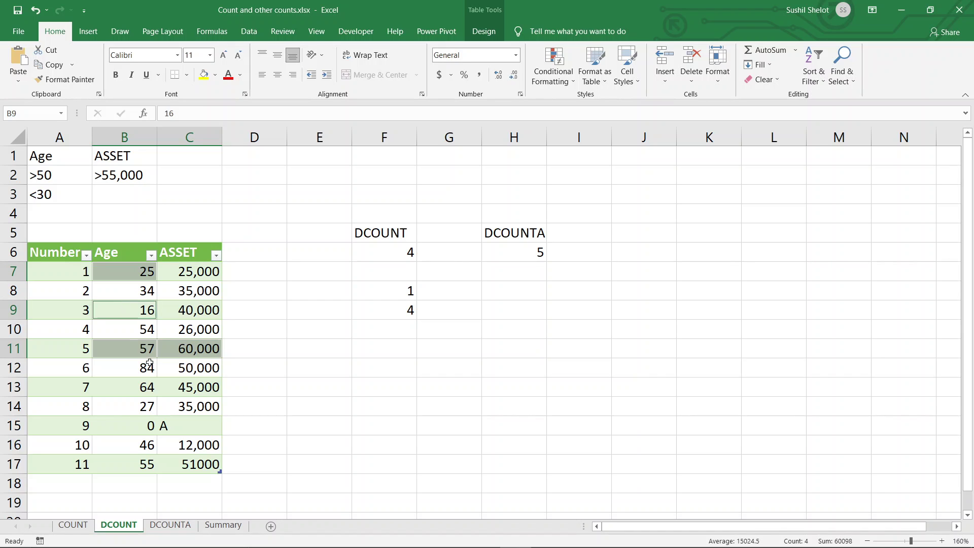
ctrl+click(135, 427)
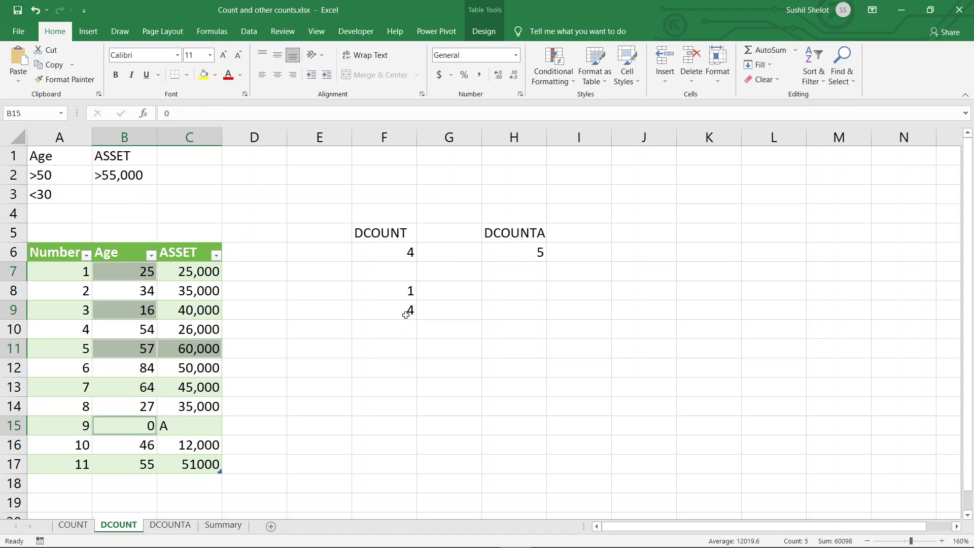
Step: Highlight the 60,000 asset value in C11 with a yellow fill
click(143, 277)
click(188, 349)
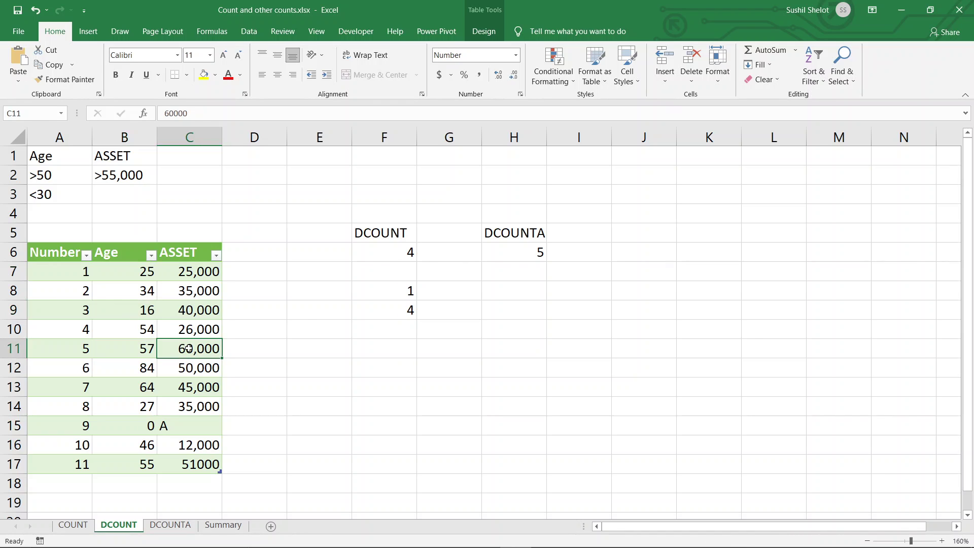
click(204, 75)
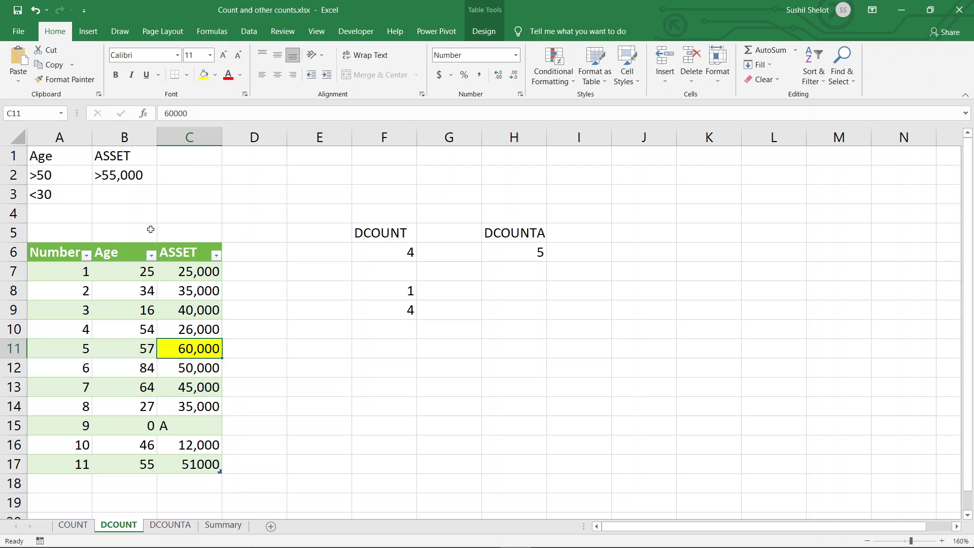
Step: Highlight the ages in B7, B9 and B15 with a yellow fill
click(137, 274)
ctrl+click(141, 317)
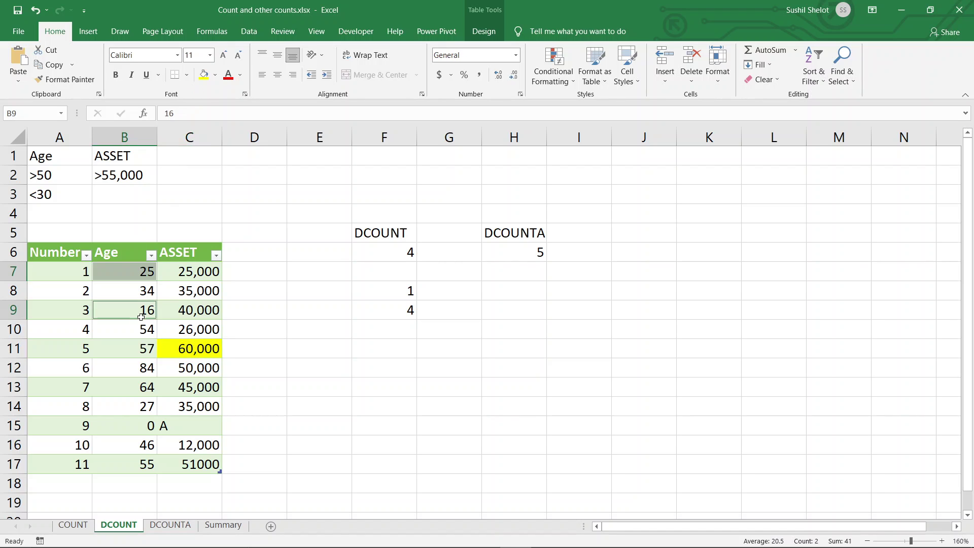
ctrl+click(136, 429)
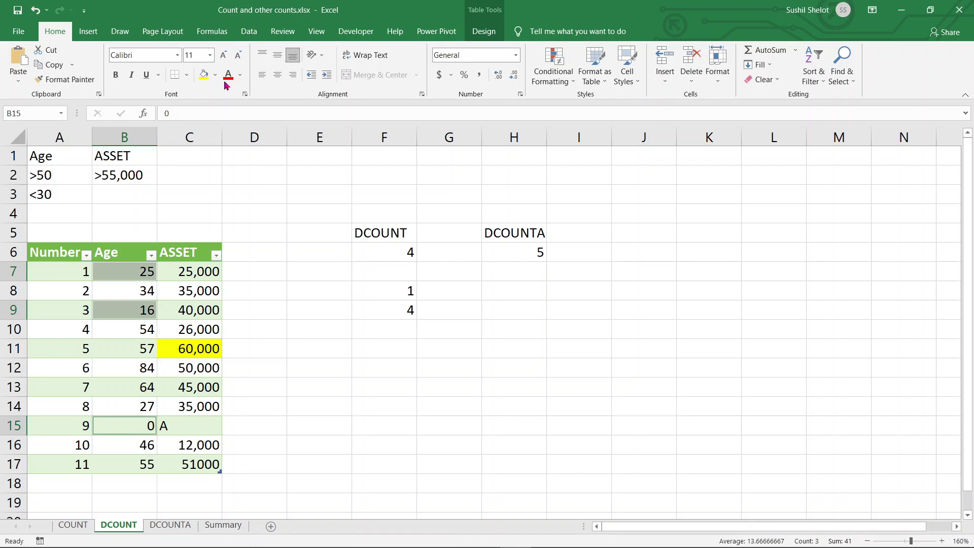
click(203, 74)
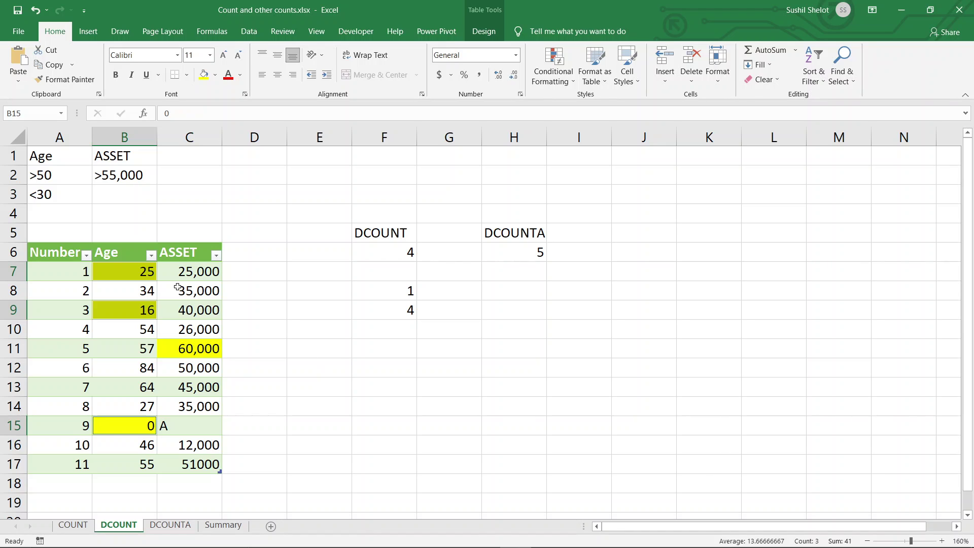
Step: Change the fill of the ages in B7, B9 and B15 to light blue
click(149, 273)
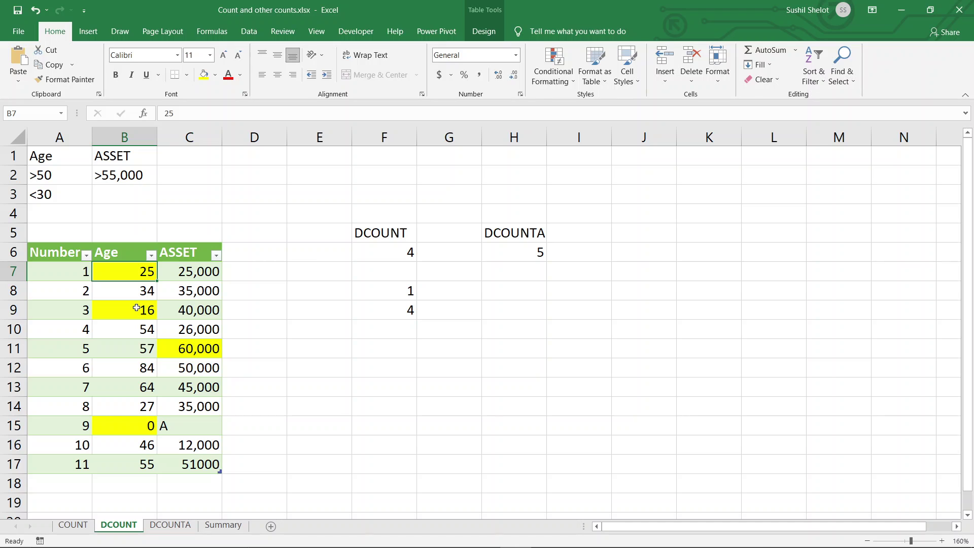
ctrl+click(136, 308)
ctrl+click(127, 429)
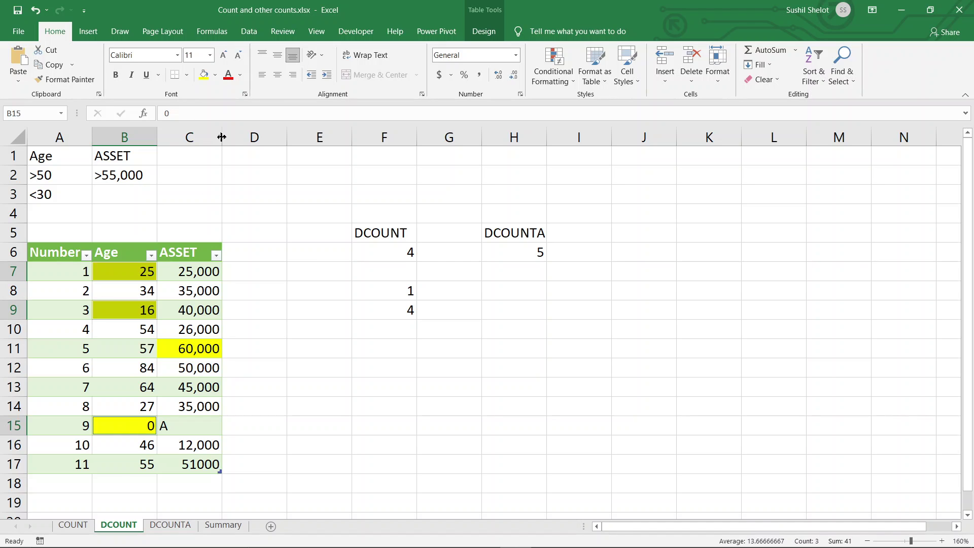
click(215, 75)
key(Escape)
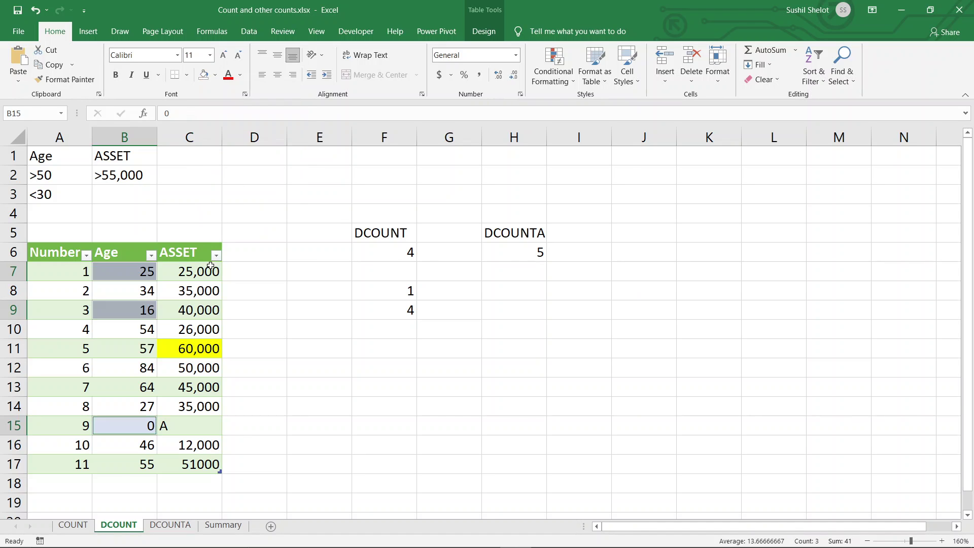
Step: Highlight the ASSET entries in C7, C9 and C15 with a yellow fill
click(210, 270)
ctrl+click(206, 312)
ctrl+click(204, 424)
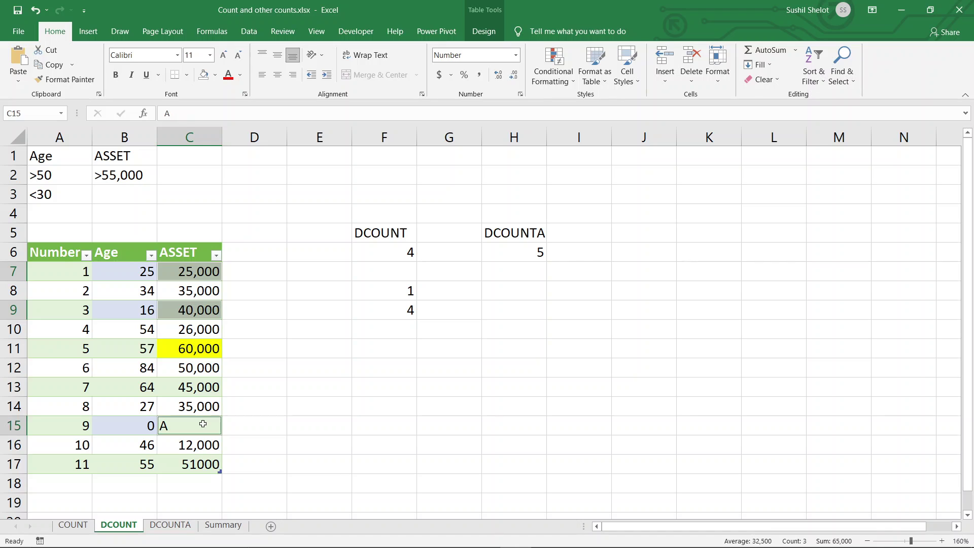
click(216, 75)
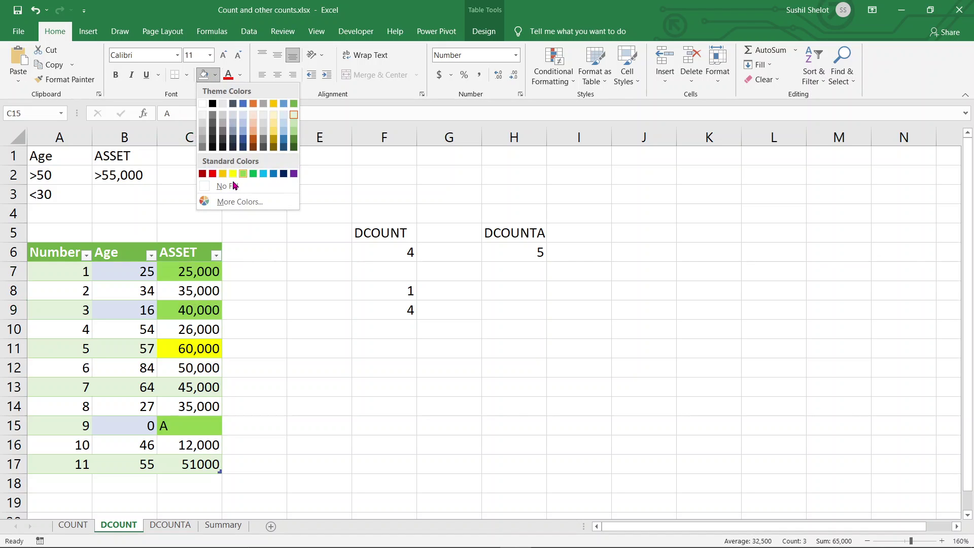
click(231, 174)
click(345, 372)
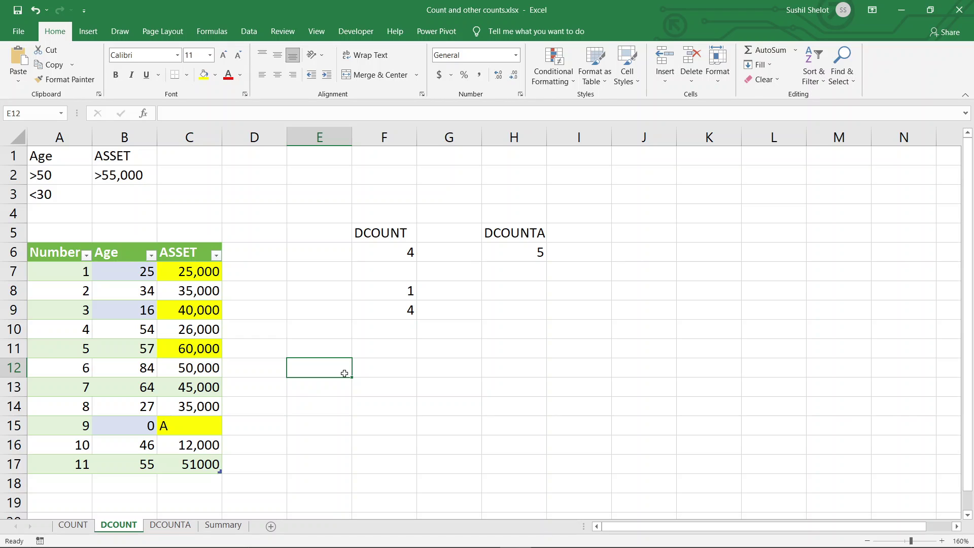
Step: In H8, enter a DCOUNTA formula over the whole Democount table, with the ASSET header as field and A1:B2 as criteria
click(409, 310)
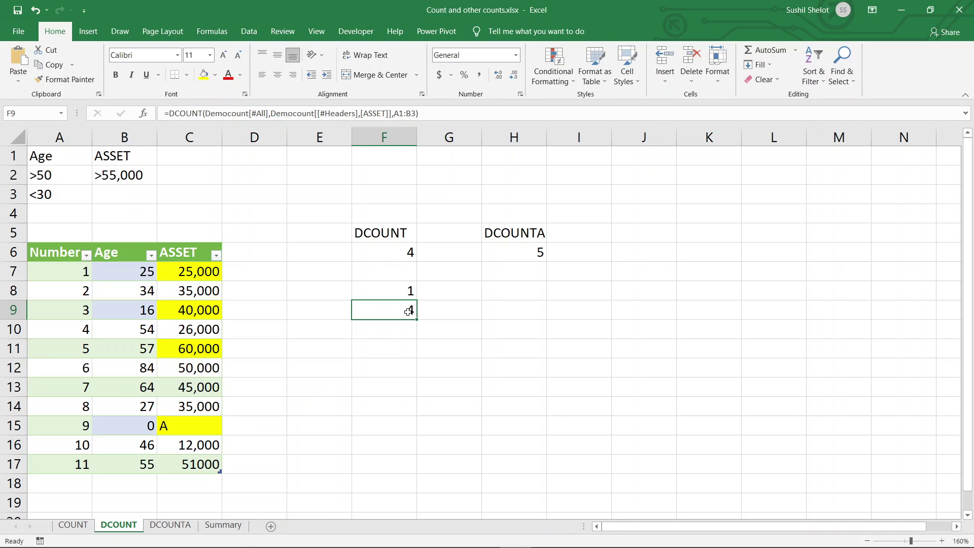
click(509, 288)
text(=)
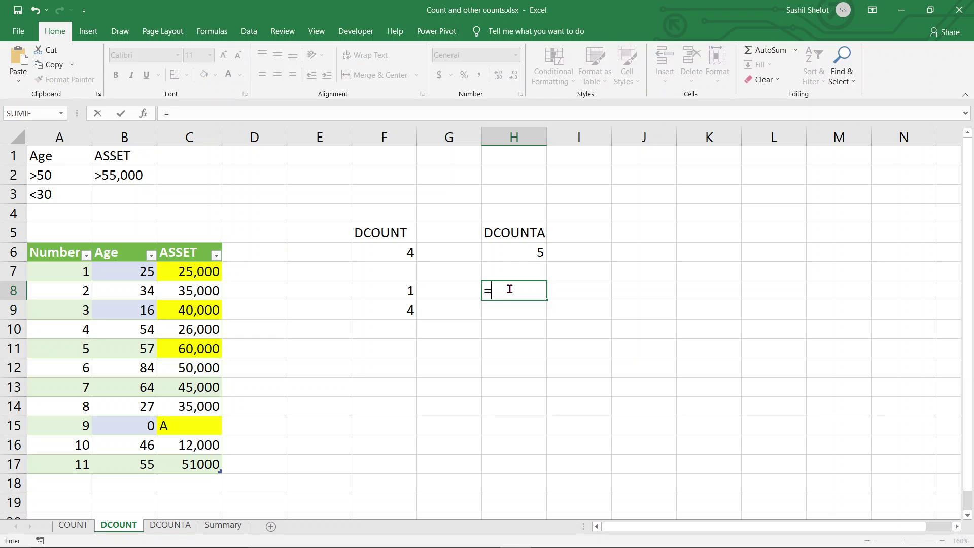
text(dcounta)
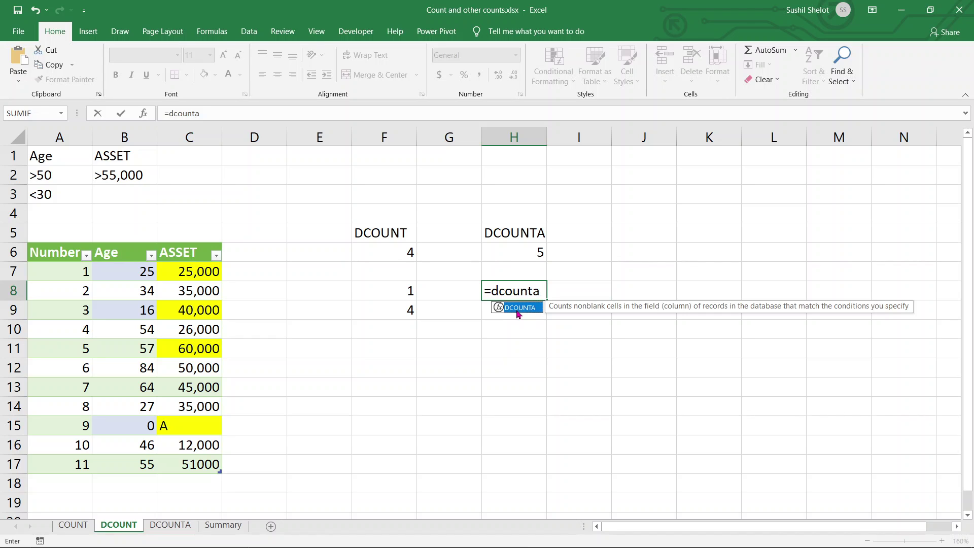
double_click(518, 308)
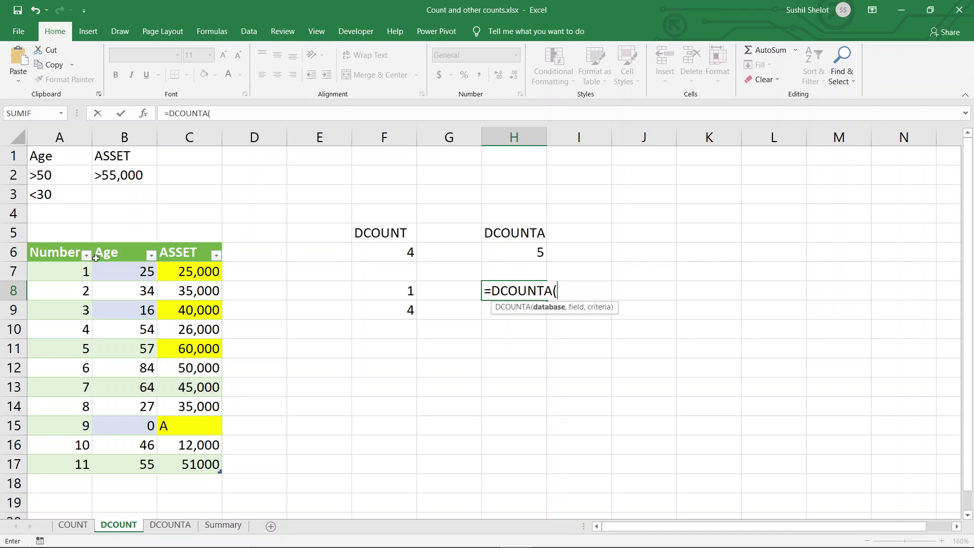
drag(43, 249, 170, 463)
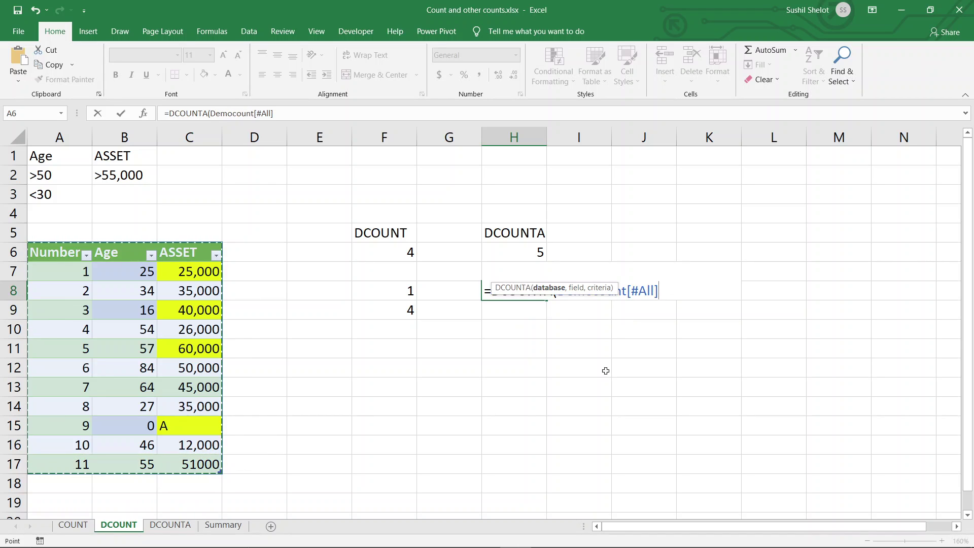
text(,)
click(191, 254)
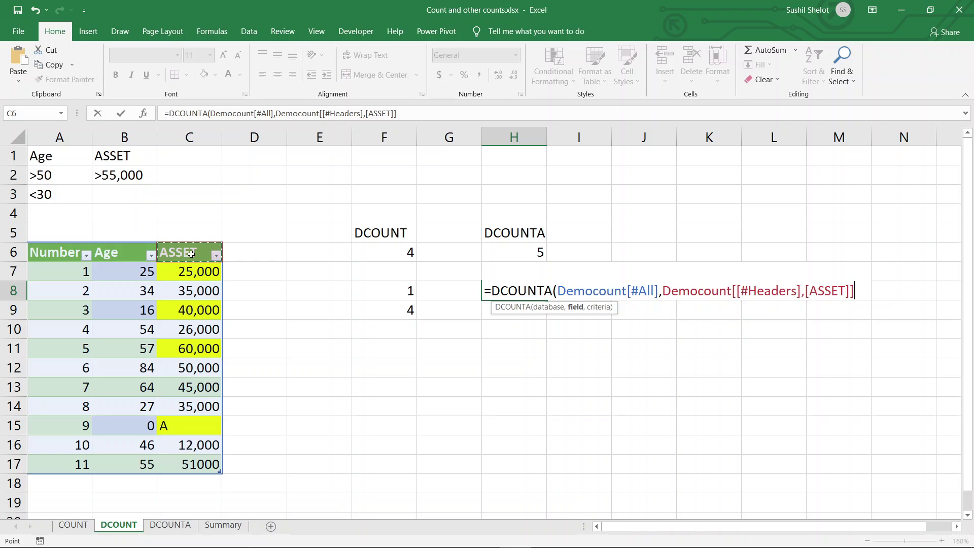
text(,)
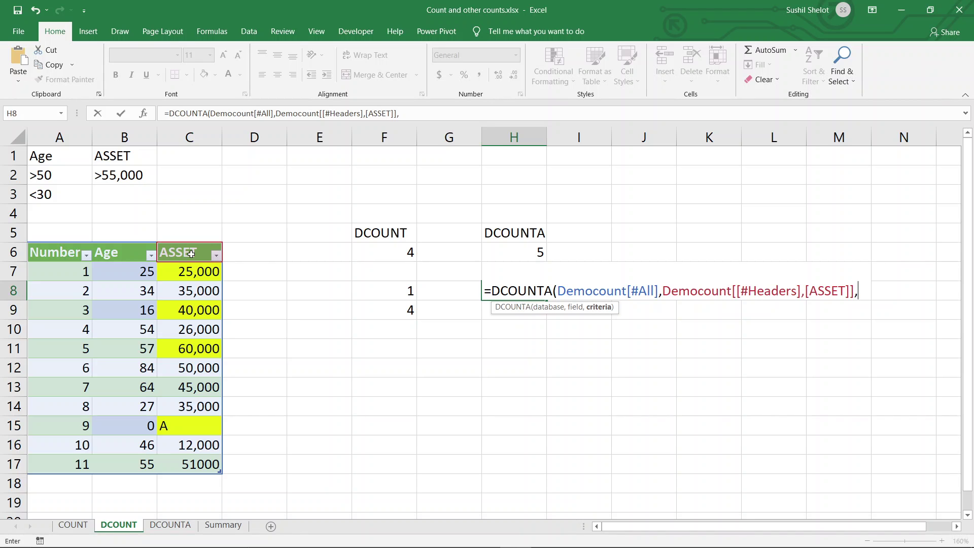
drag(48, 158, 112, 175)
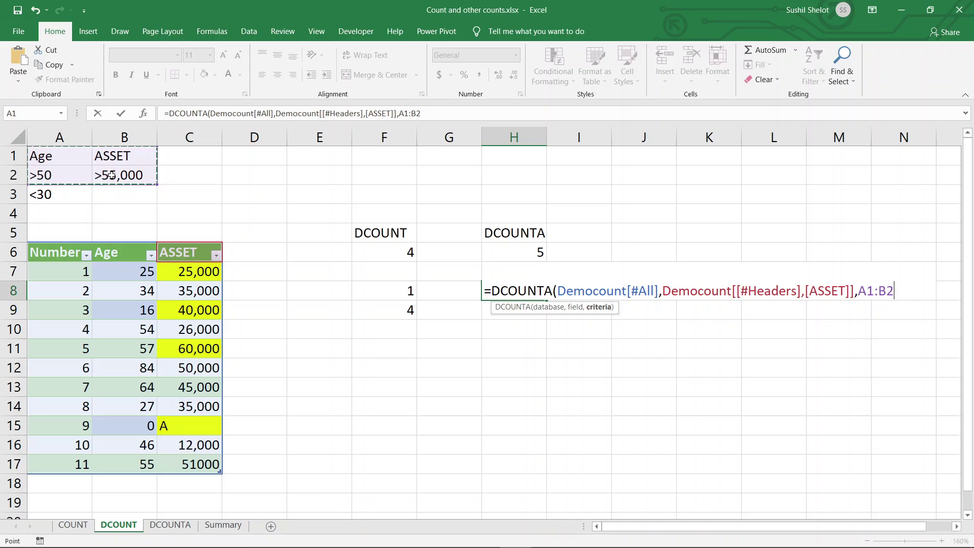
key(Return)
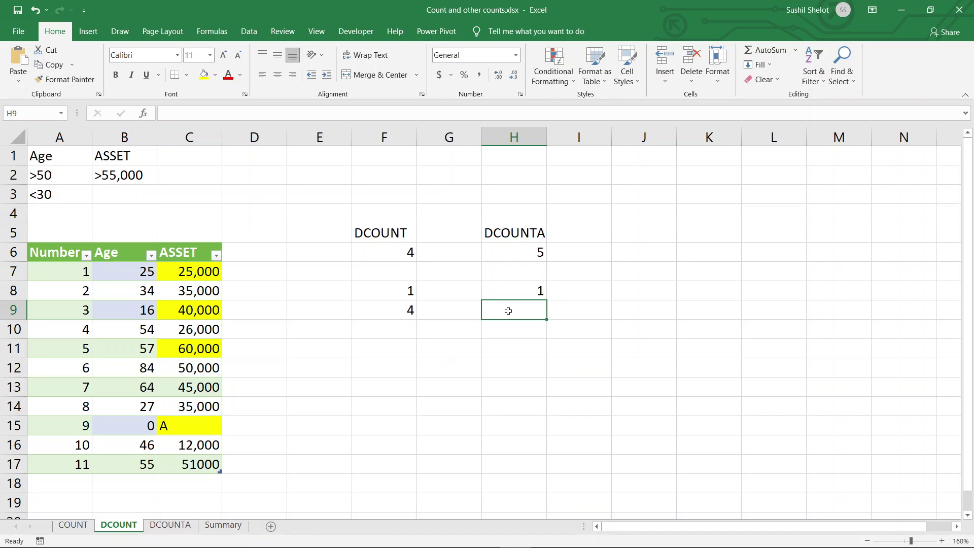
Step: In H9, enter a DCOUNTA formula over the whole Democount table, with the ASSET header as field and A1:B3 as criteria
text(=coun)
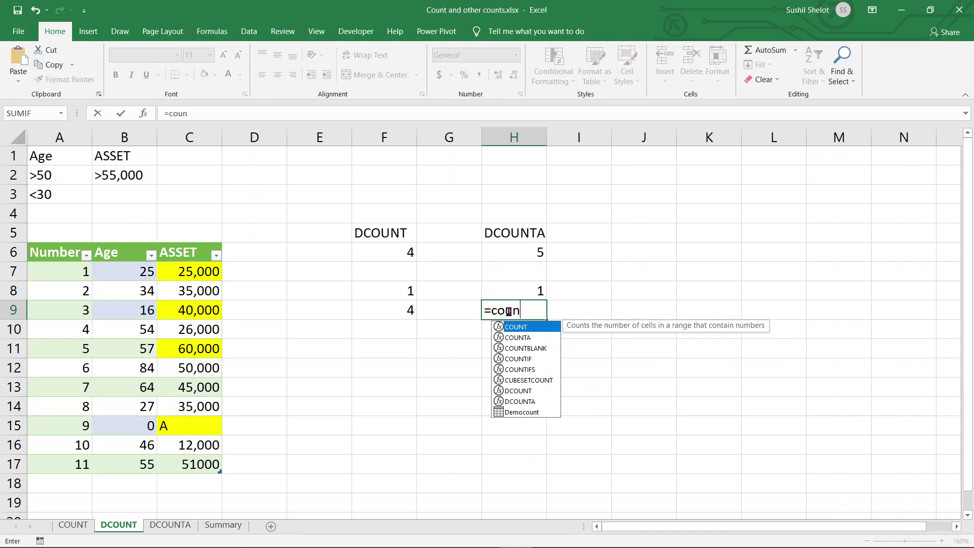
text(t)
click(511, 310)
text(d)
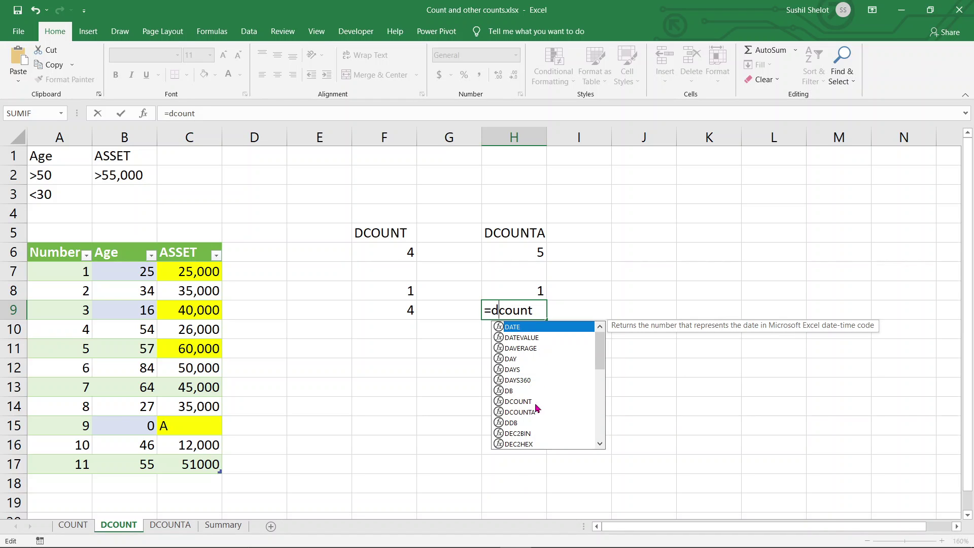
double_click(520, 412)
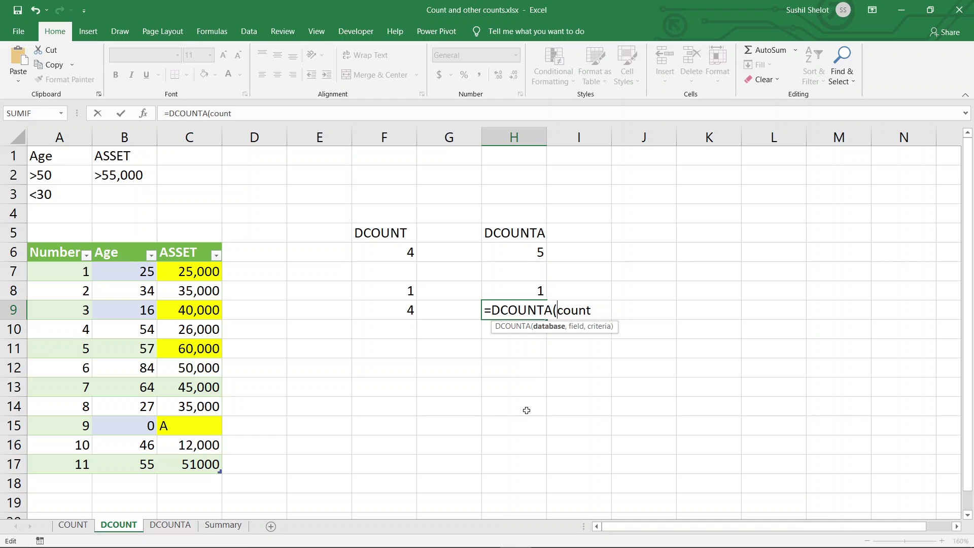
key(Delete)
key(Delete)
key(Delete)
key(Delete)
drag(65, 259, 173, 460)
text(,)
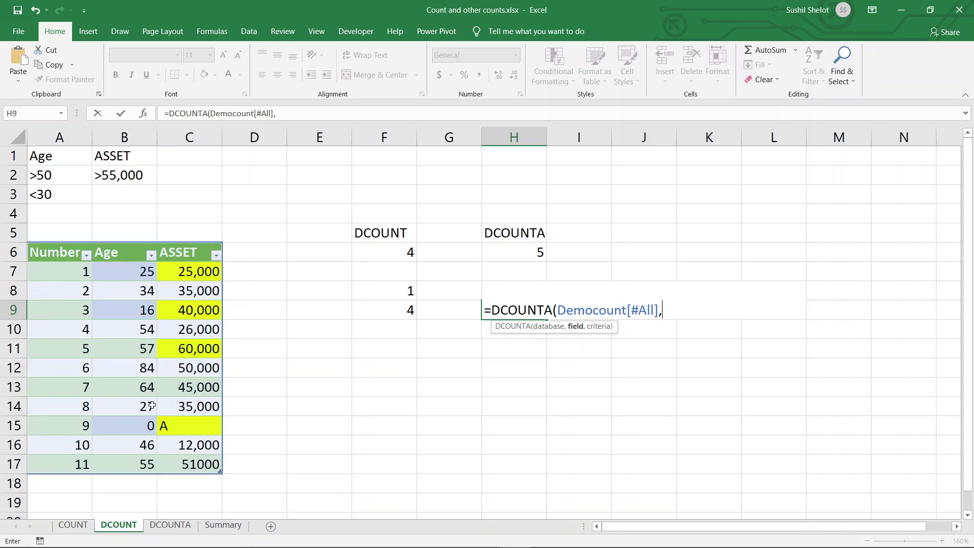
click(197, 254)
text(,)
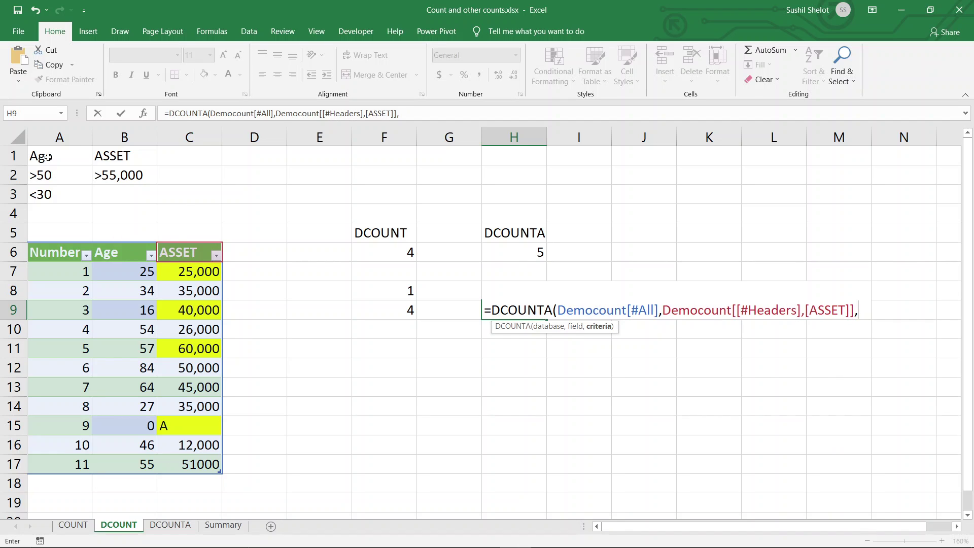
drag(48, 158, 112, 197)
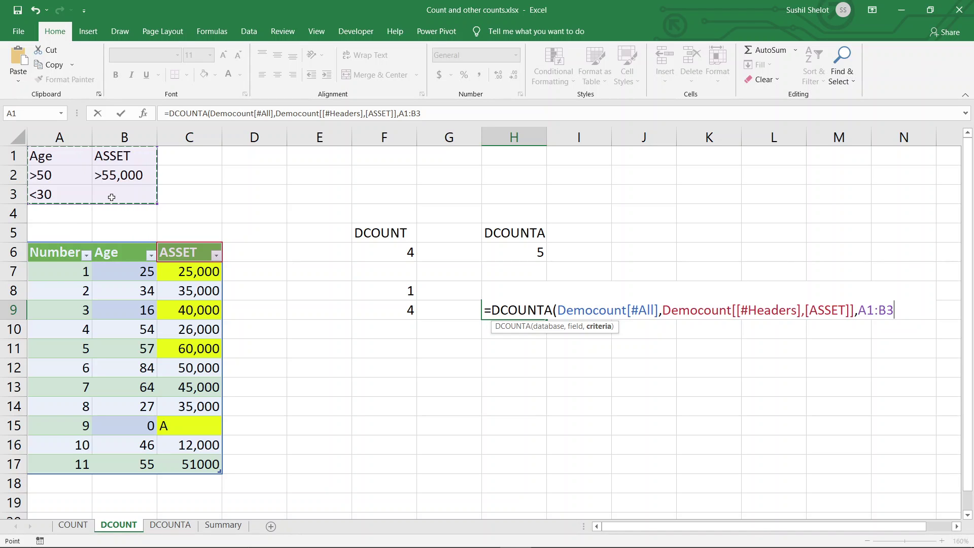
text())
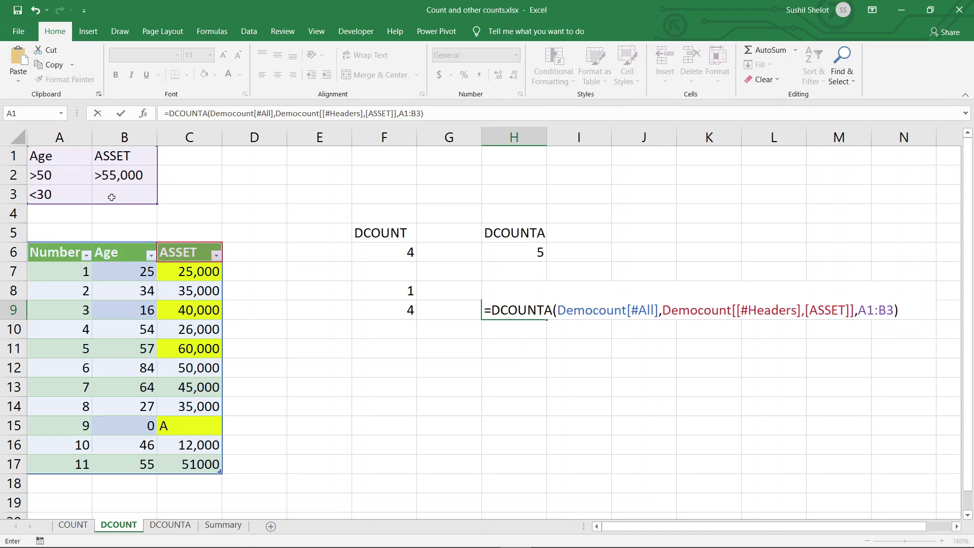
key(Return)
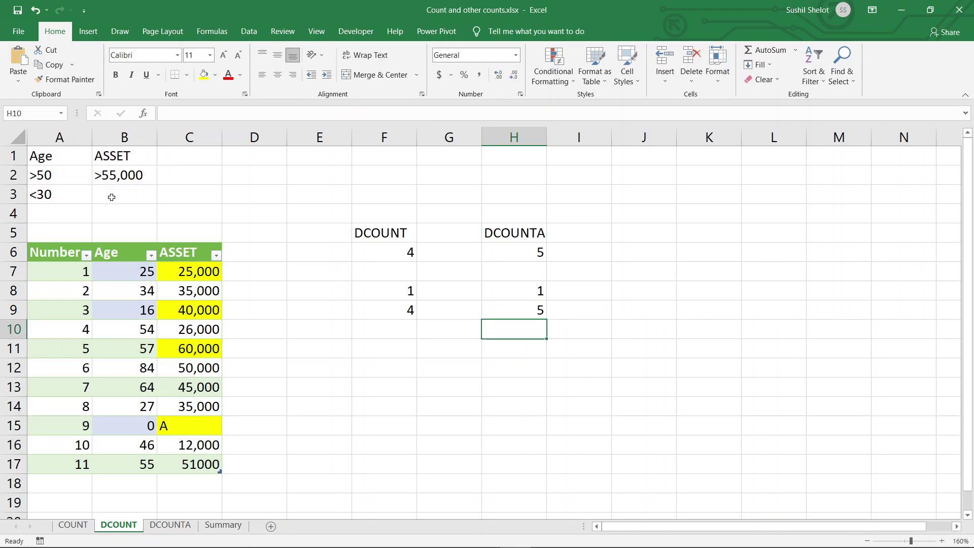
Step: Clear the yellow fill from C15 and highlight the 35,000 asset value in C14 with yellow instead
click(197, 427)
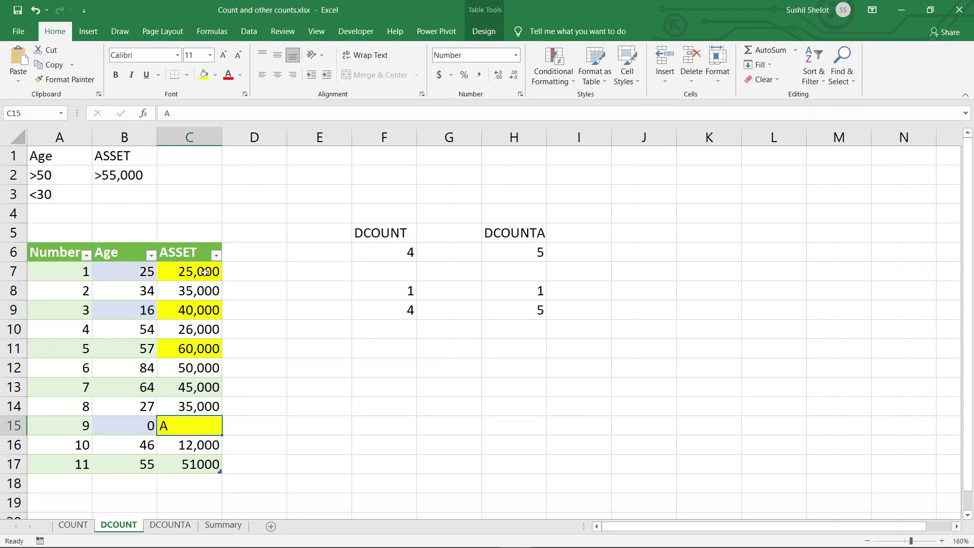
click(215, 74)
click(225, 186)
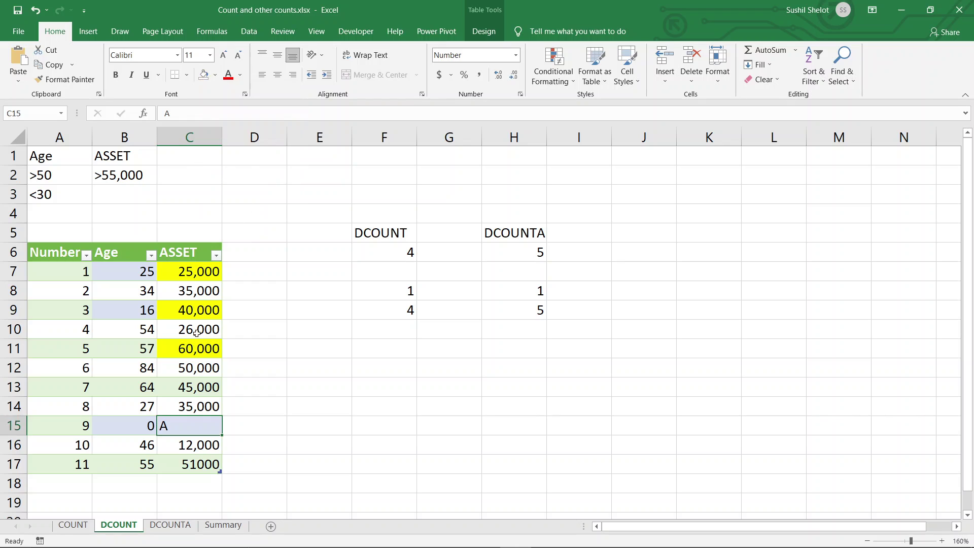
click(196, 406)
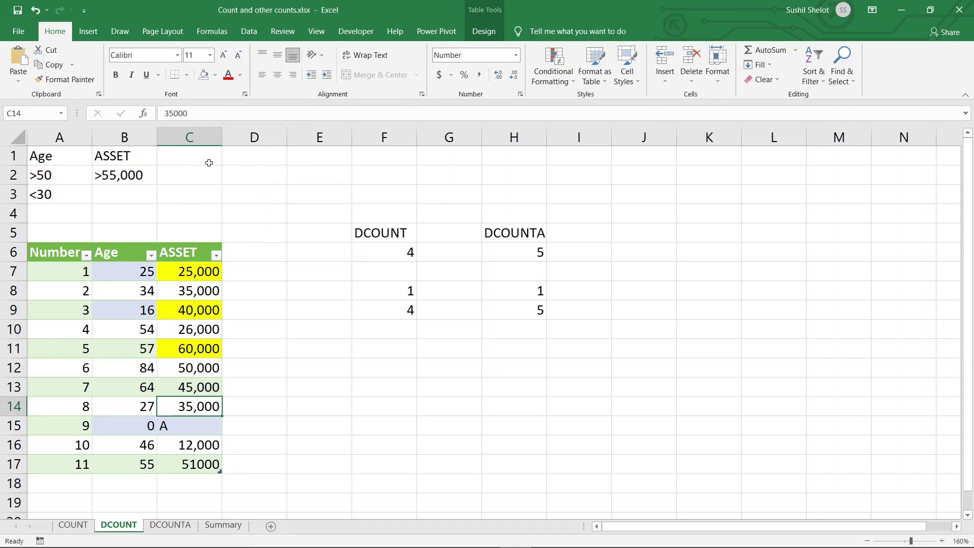
click(215, 74)
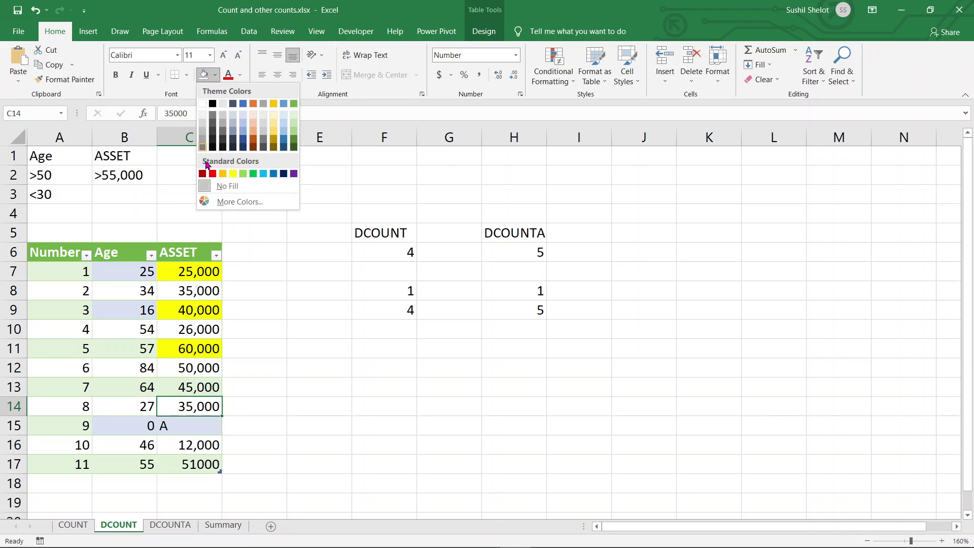
click(230, 174)
click(456, 450)
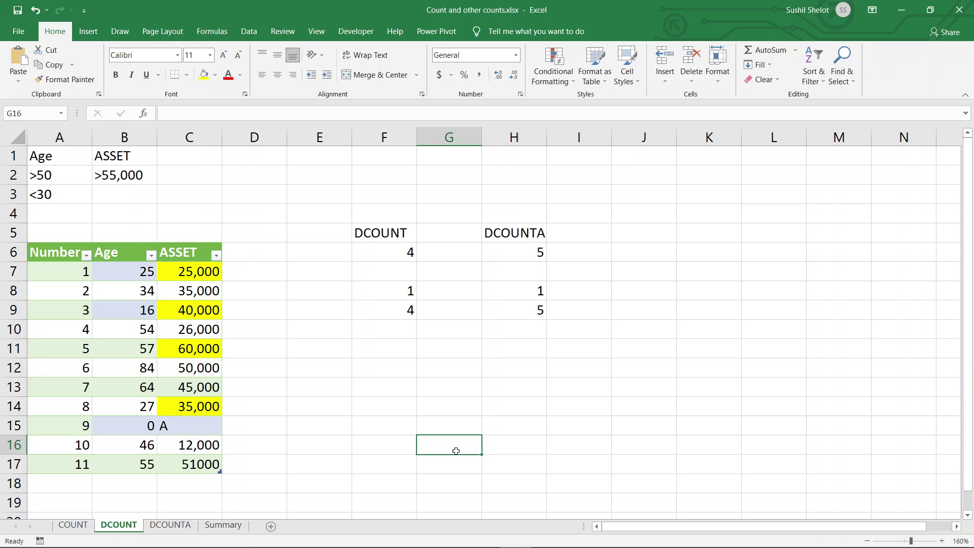
Step: Fill the matching ASSET entries in C7, C9, C11, C14 and C15 with dark orange
click(538, 307)
click(212, 272)
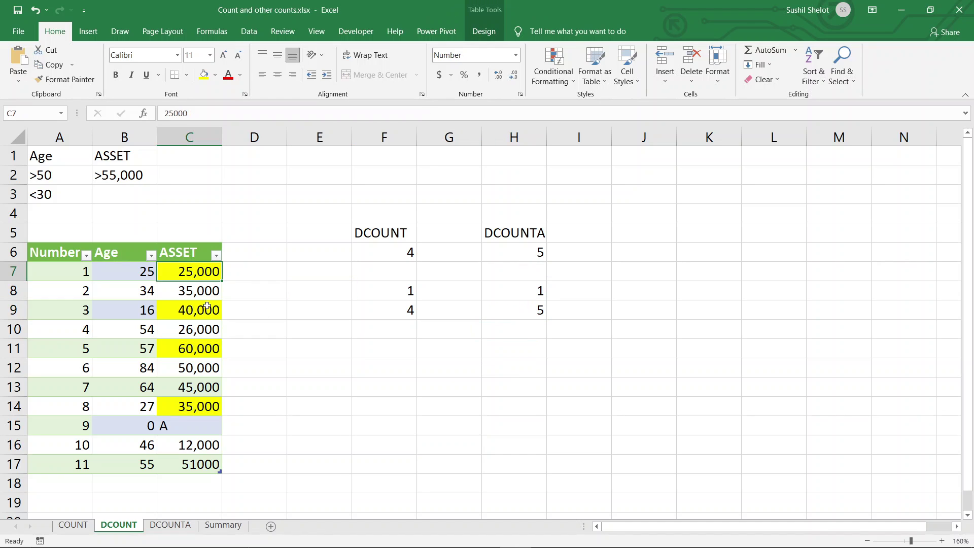
ctrl+click(207, 314)
ctrl+click(207, 352)
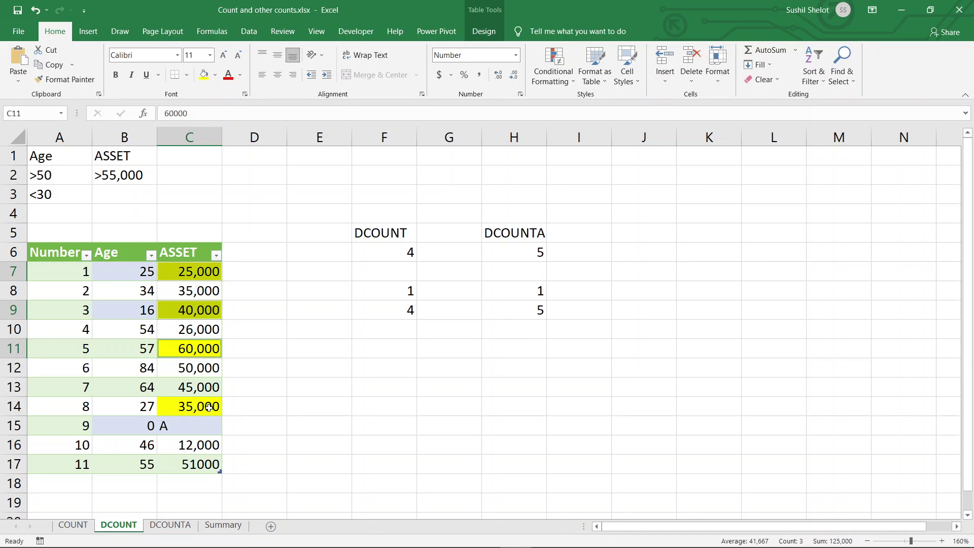
ctrl+click(207, 412)
ctrl+click(203, 431)
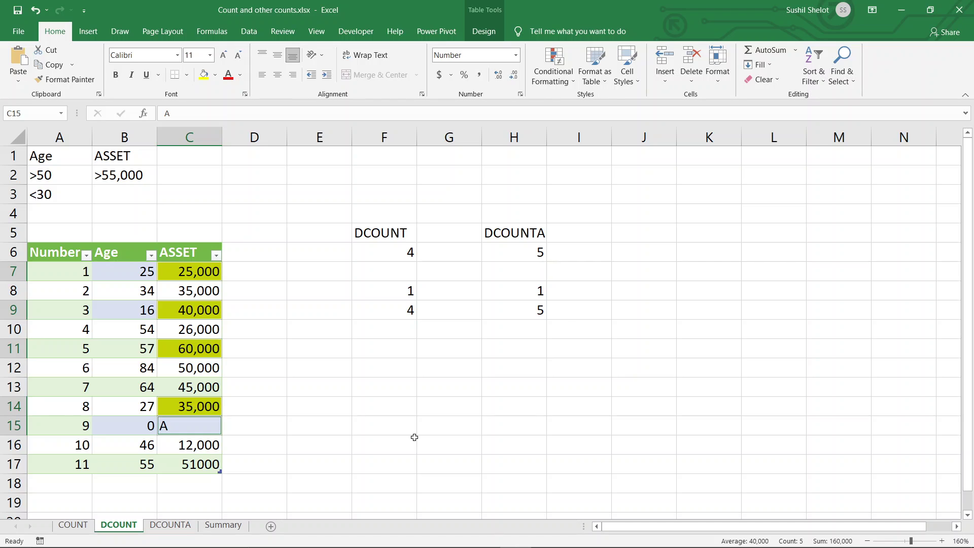
click(217, 76)
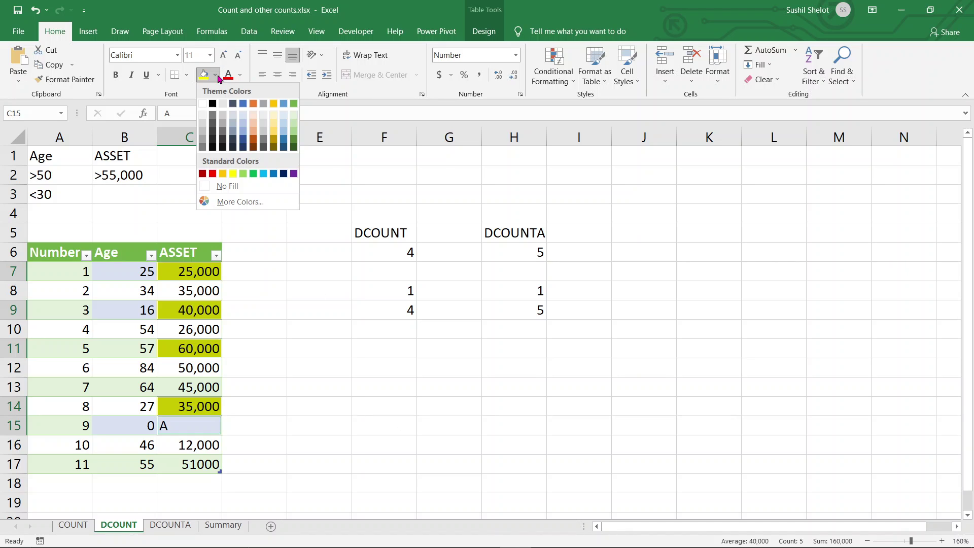
click(253, 139)
click(503, 385)
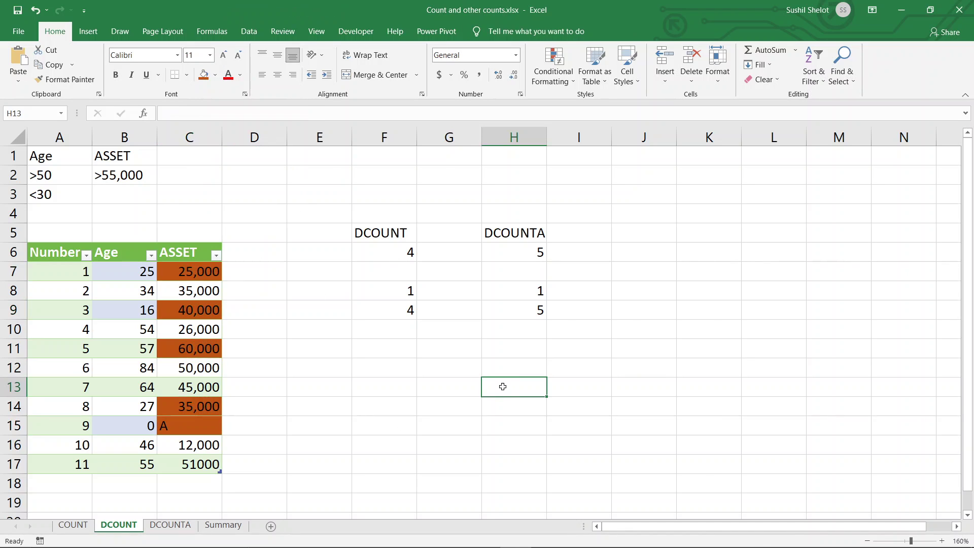
click(531, 312)
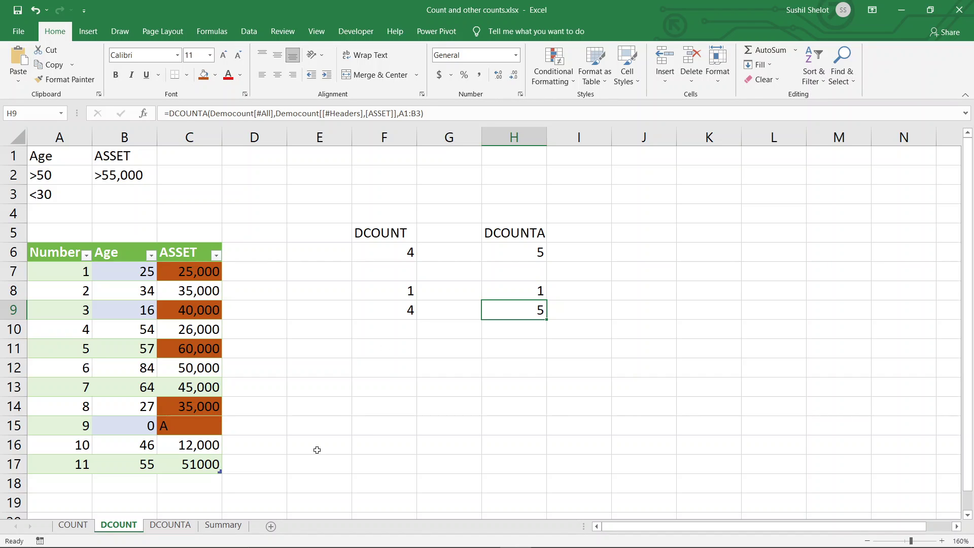
Step: On the DCOUNTA sheet, examine the data range A5:D11 and its Colour, Buildings, Flats and Sale columns
click(186, 529)
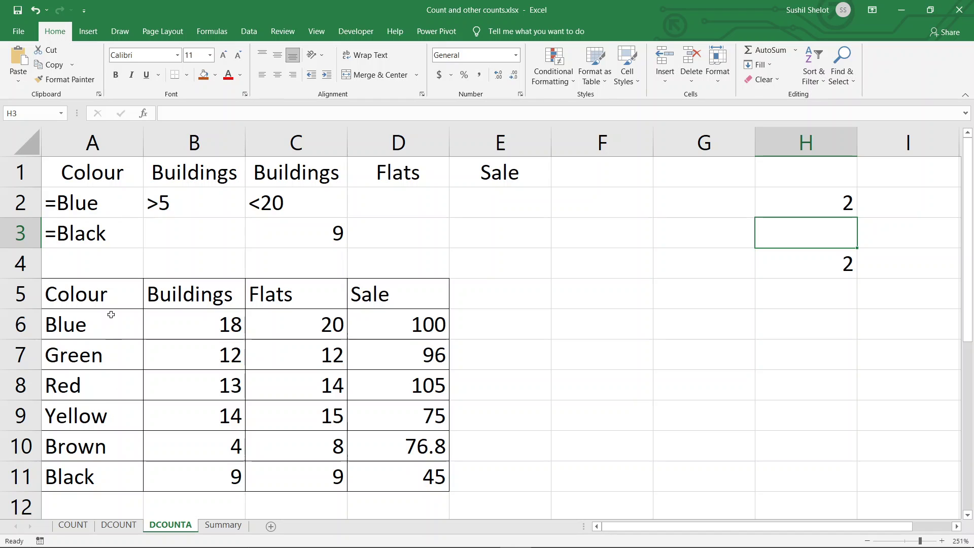
drag(105, 302, 398, 476)
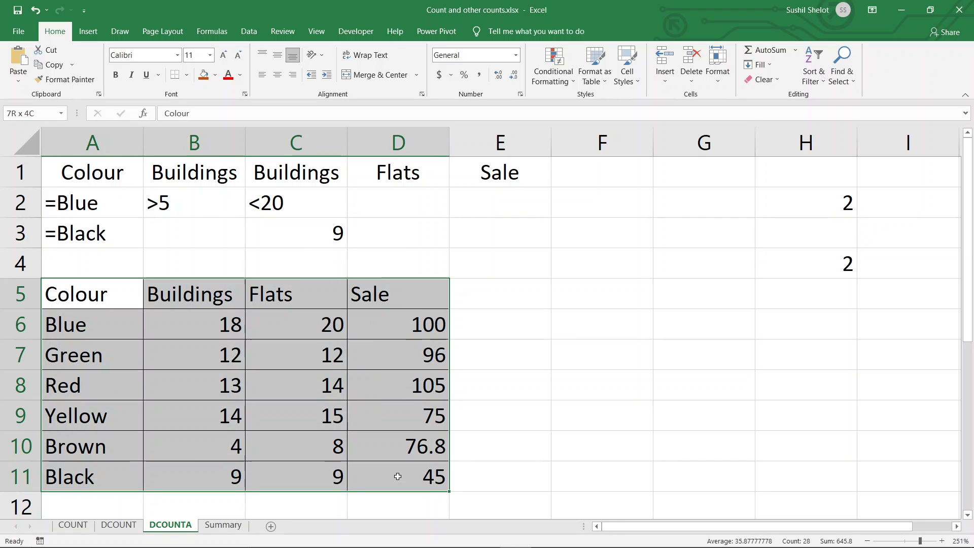
click(520, 412)
click(106, 297)
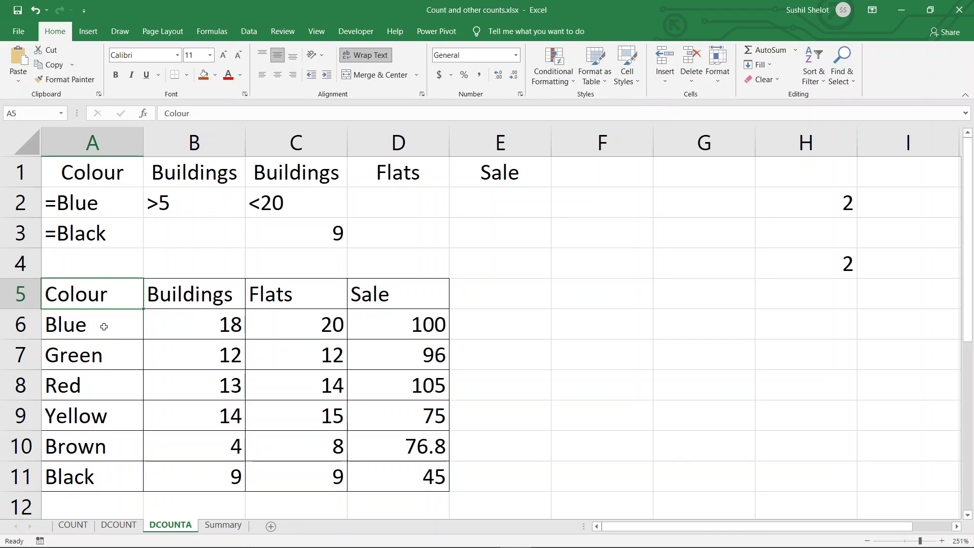
drag(104, 327, 102, 478)
click(196, 302)
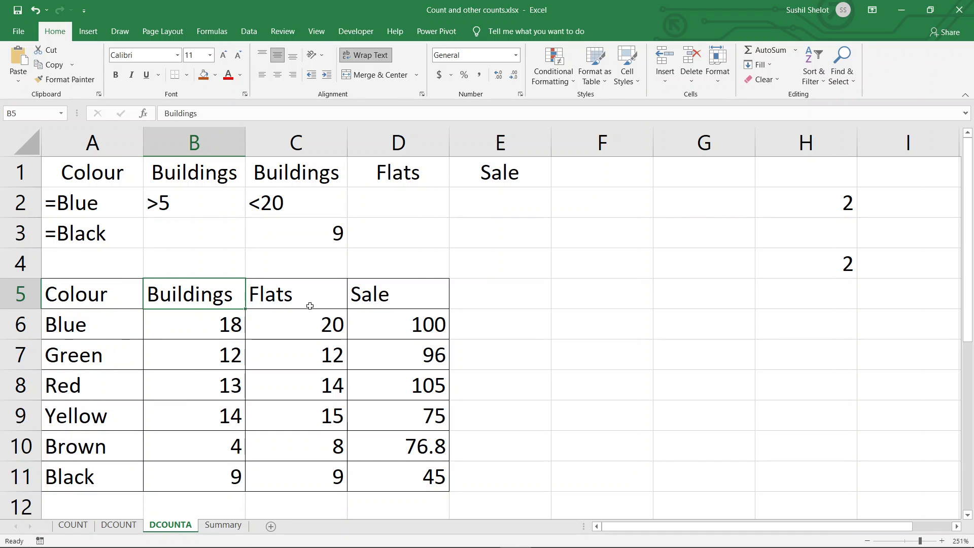
drag(310, 306, 318, 469)
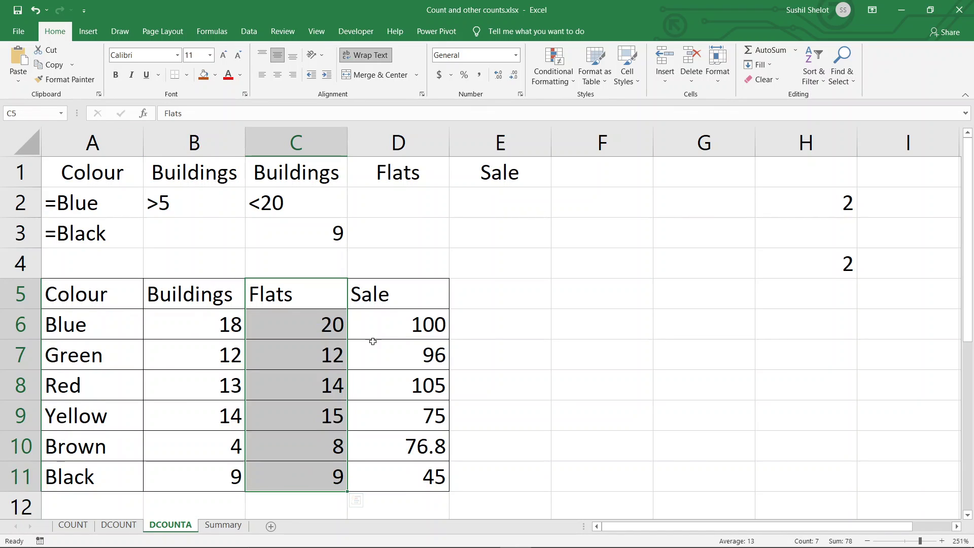
drag(363, 290, 402, 474)
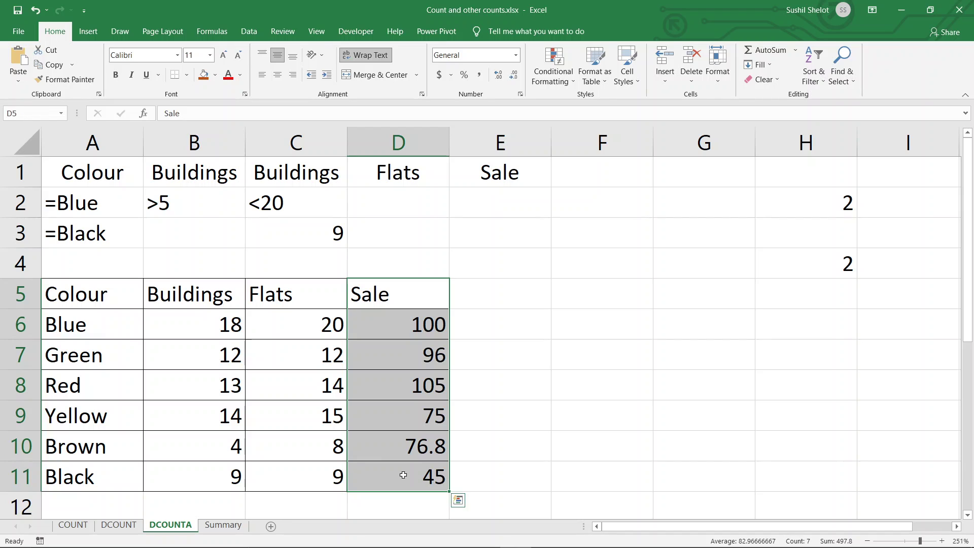
click(408, 336)
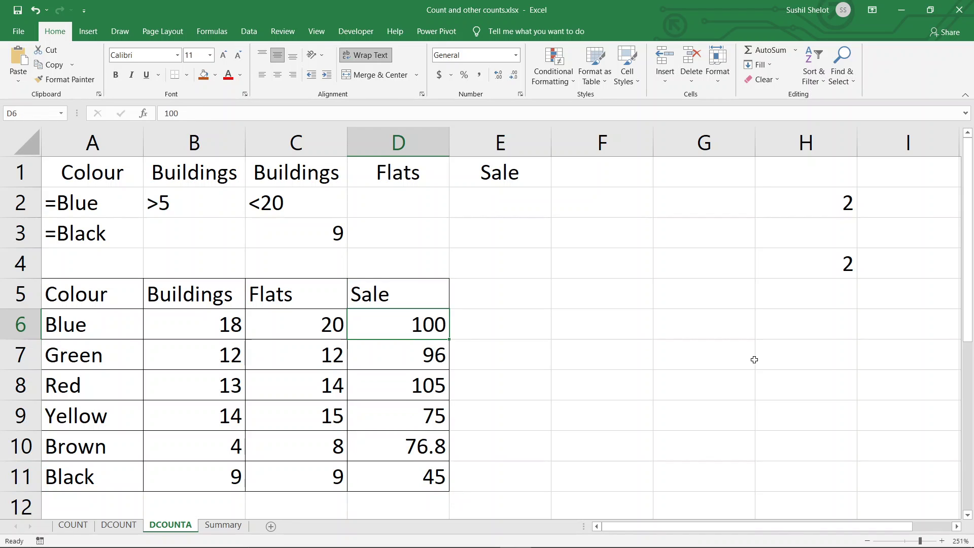
Step: In G6, enter a DCOUNTA formula over A5:D11, with the Sale header D5 as field and A1:E2 as criteria
click(690, 329)
text(=)
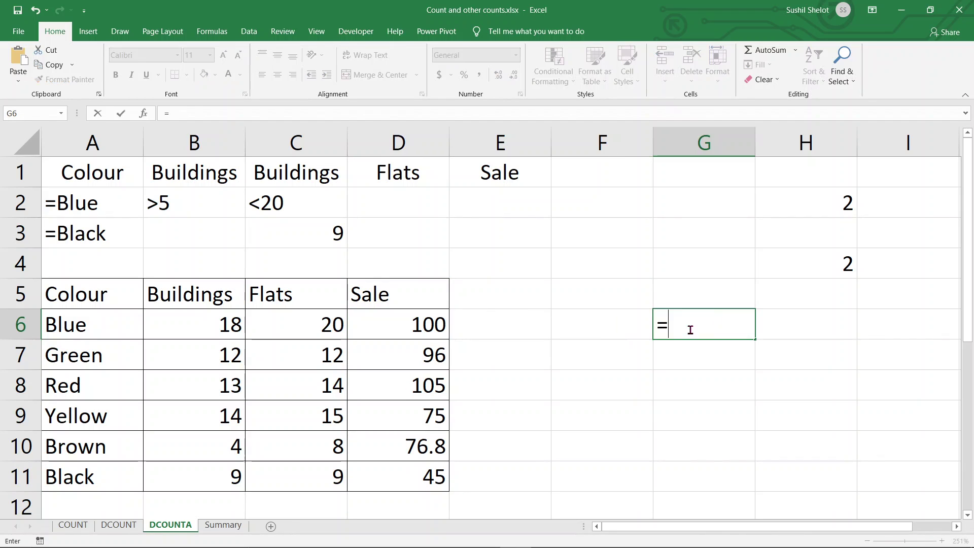
text(dc)
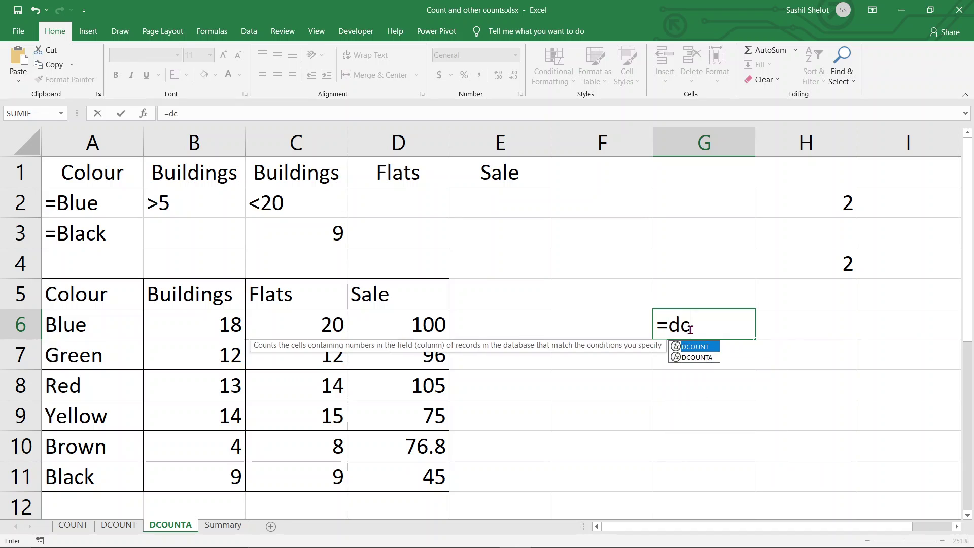
text(ounta)
double_click(698, 348)
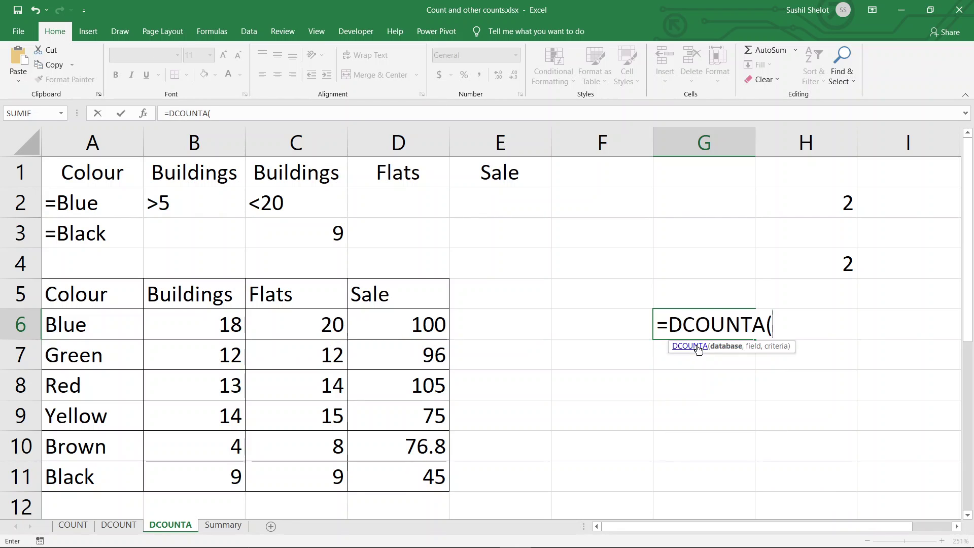
drag(94, 296, 419, 484)
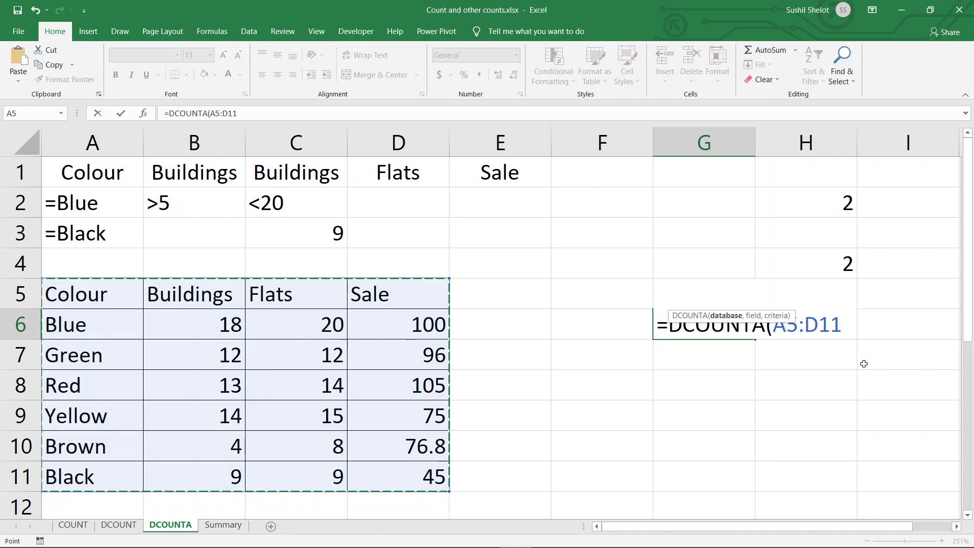
text(,)
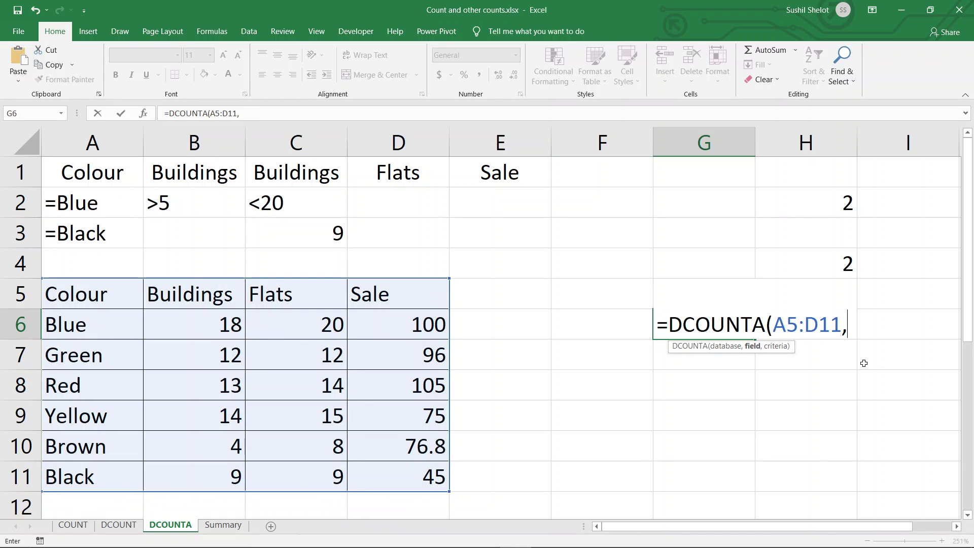
click(424, 292)
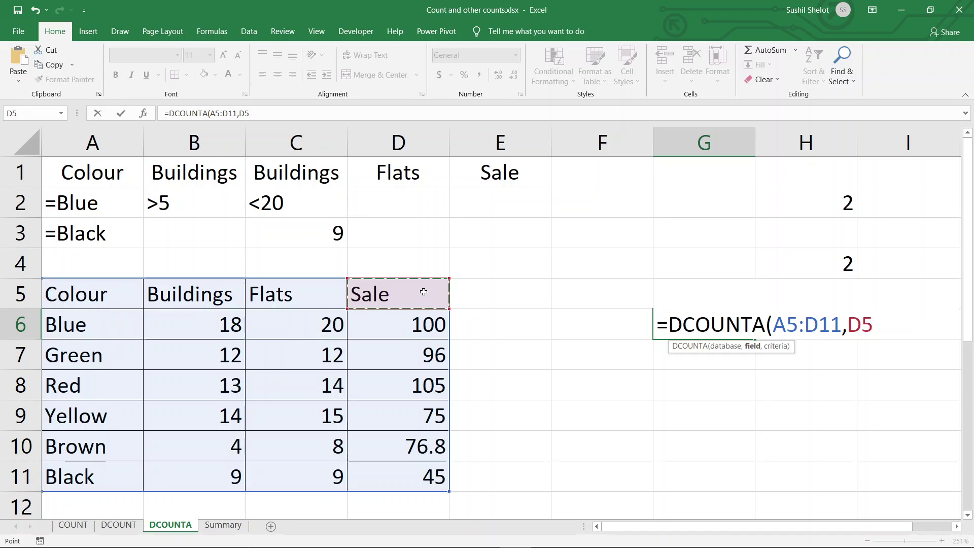
text(,)
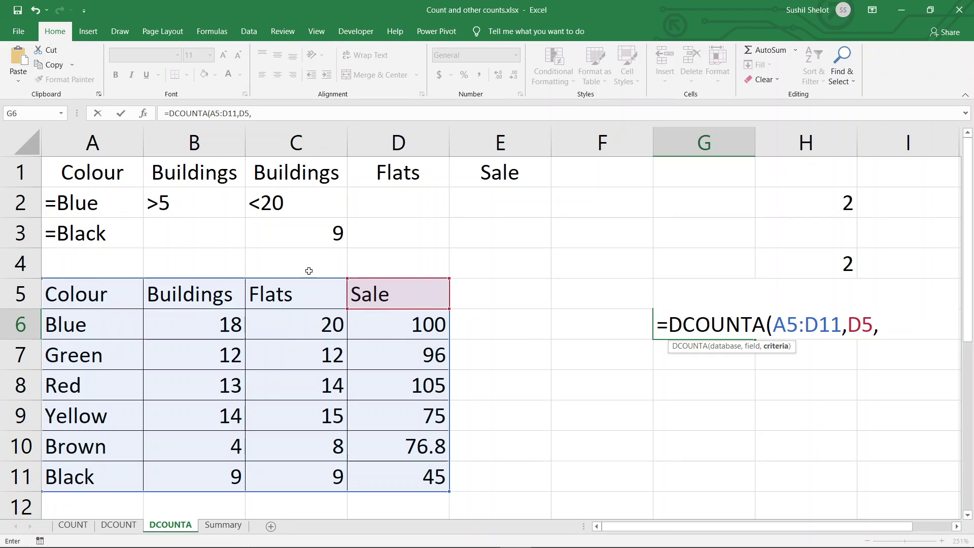
click(100, 186)
drag(100, 189, 515, 218)
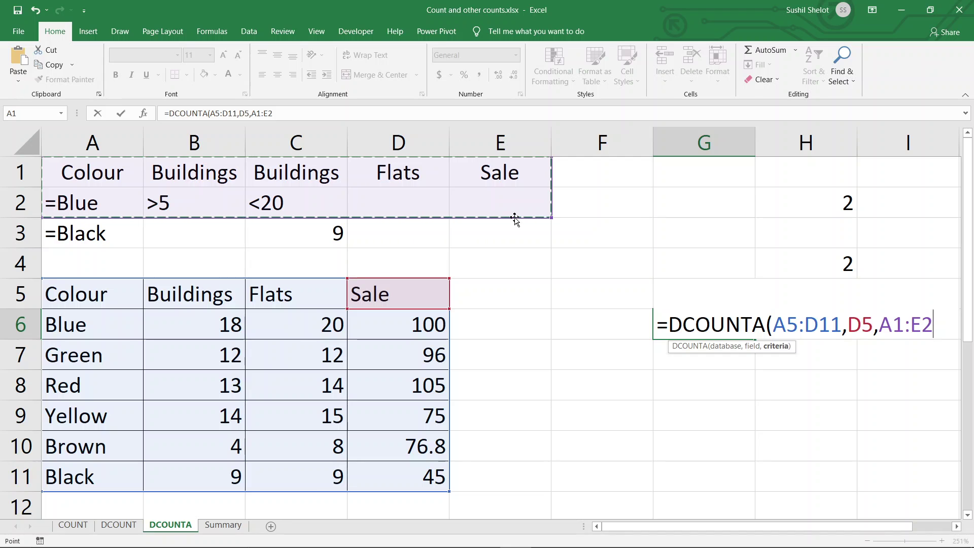
text())
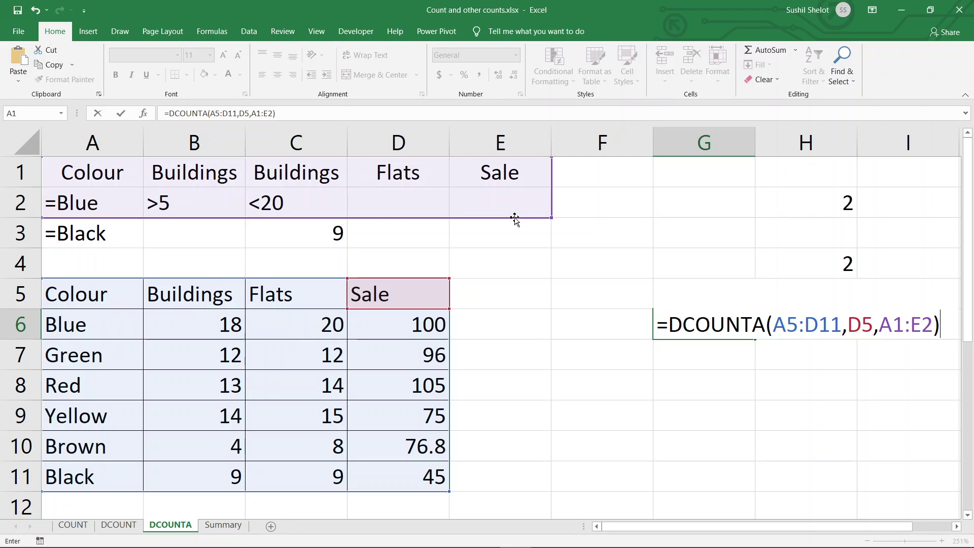
key(Return)
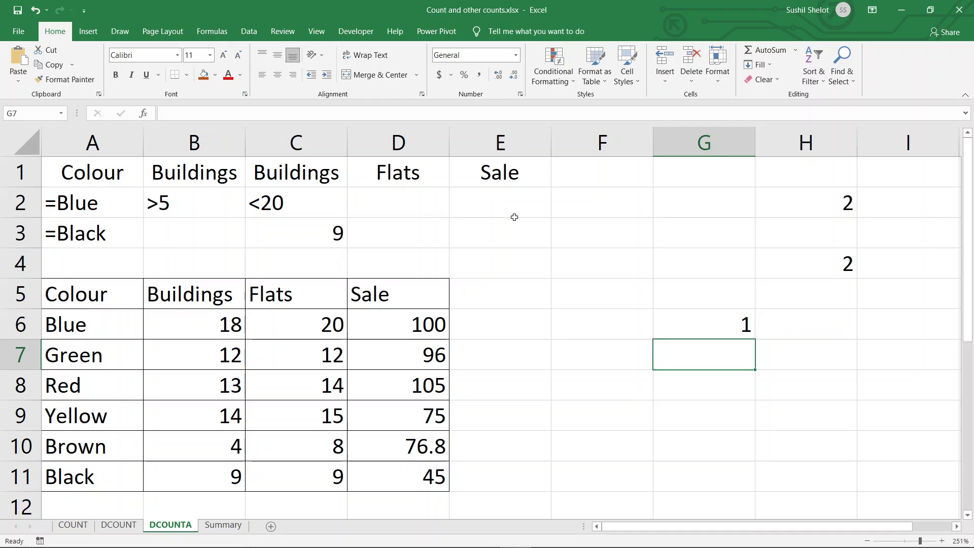
Step: Fill the Sale value in D6, belonging to the matching Blue record, with dark orange
click(101, 331)
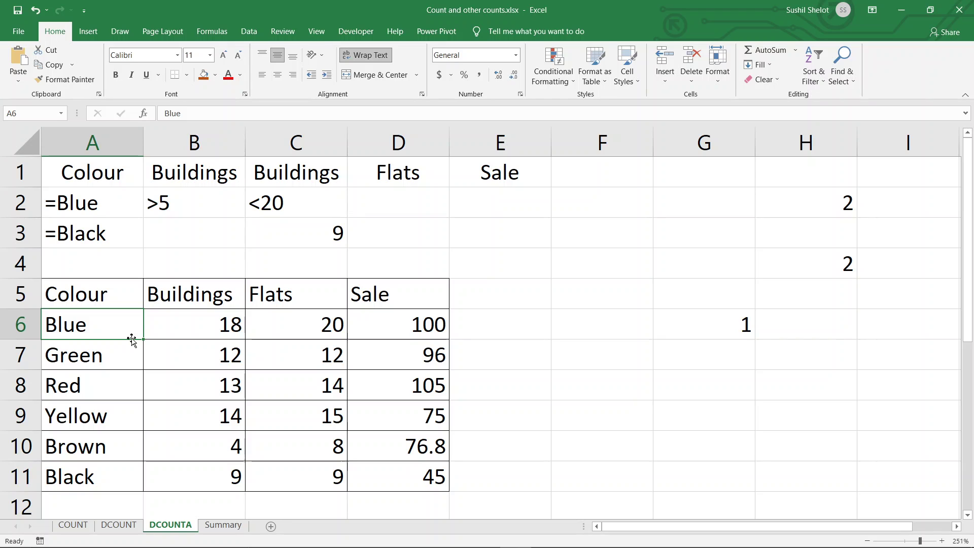
ctrl+click(191, 322)
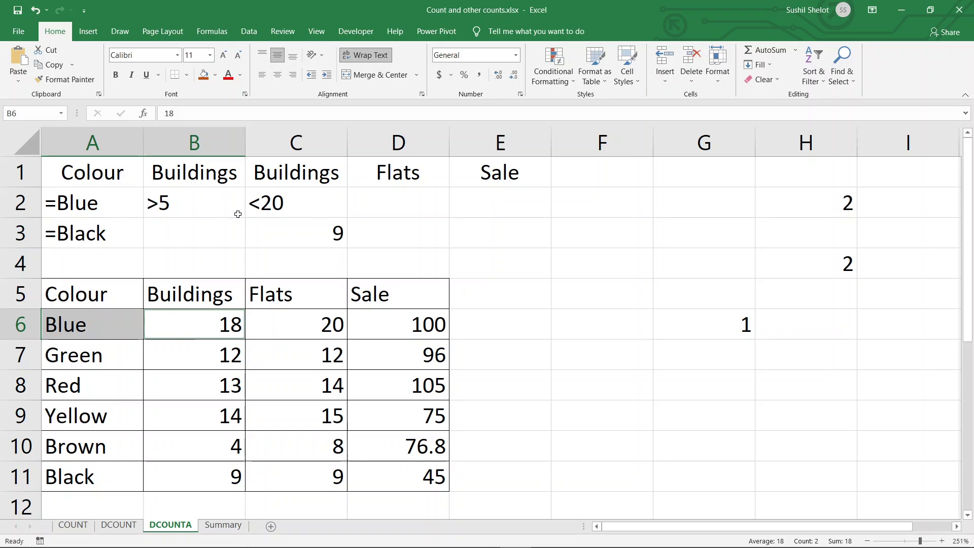
click(384, 319)
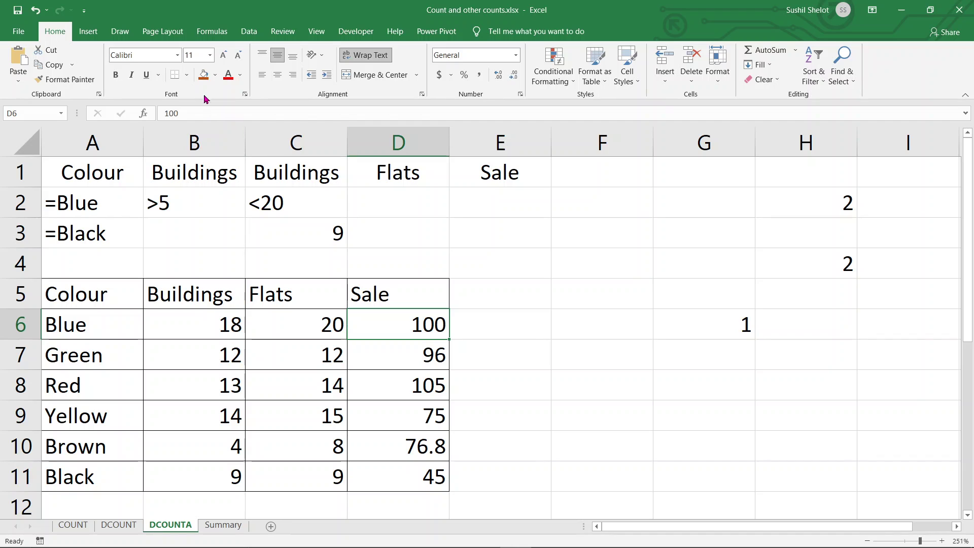
click(204, 75)
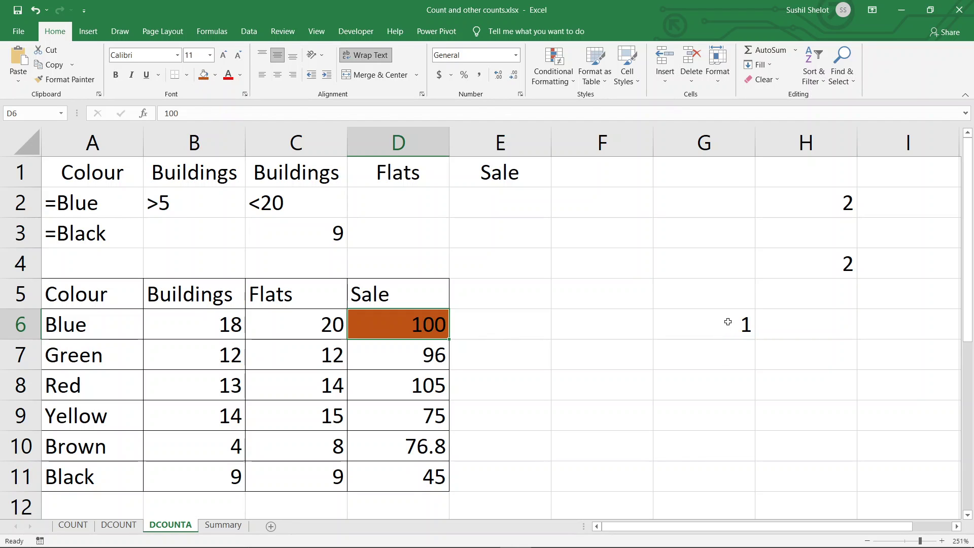
Step: Extend the criteria range of the G6 DCOUNTA formula to A1:E3 so it includes the =Black row
click(728, 323)
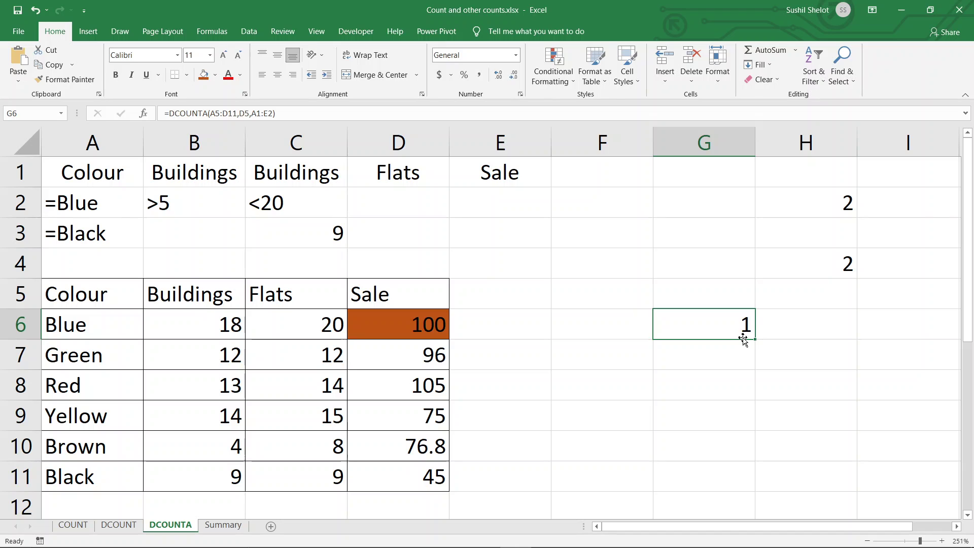
double_click(739, 328)
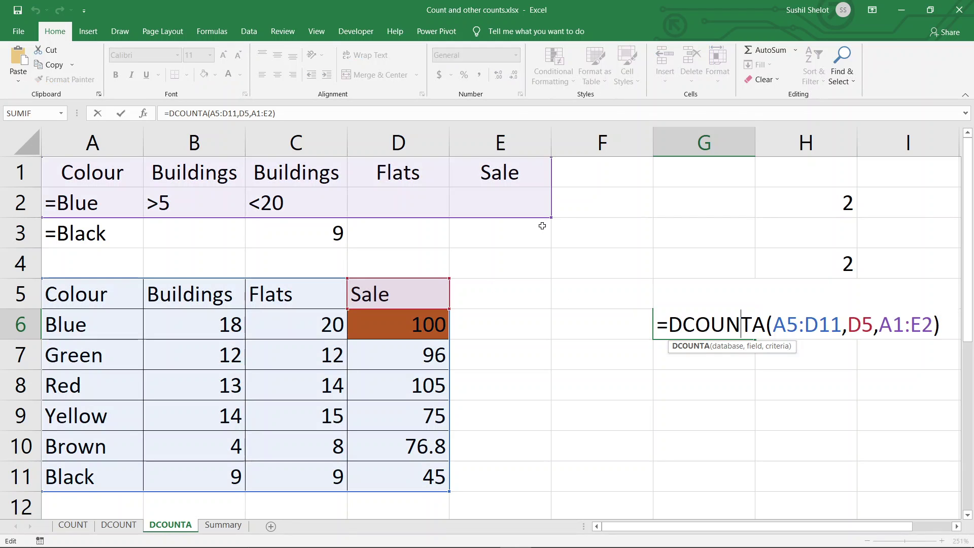
drag(551, 221, 553, 246)
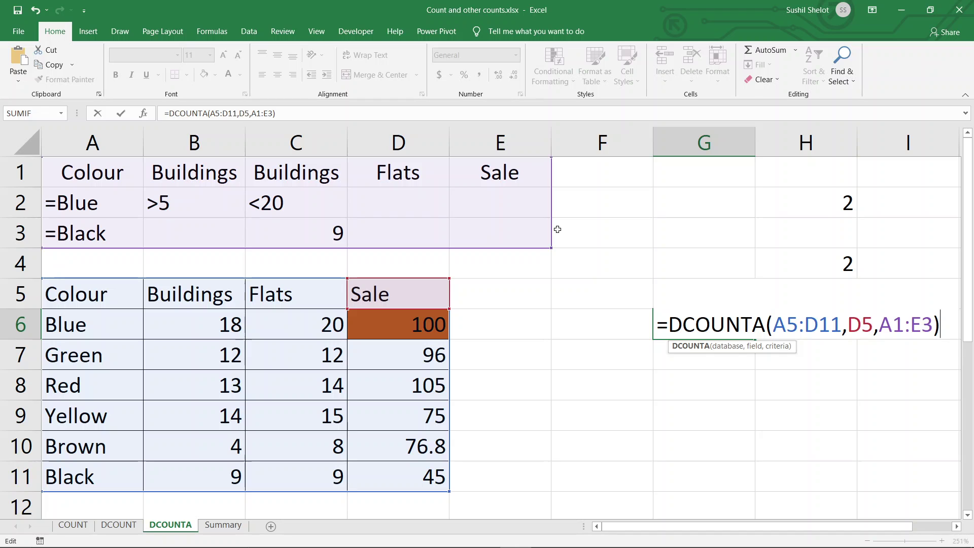
key(Return)
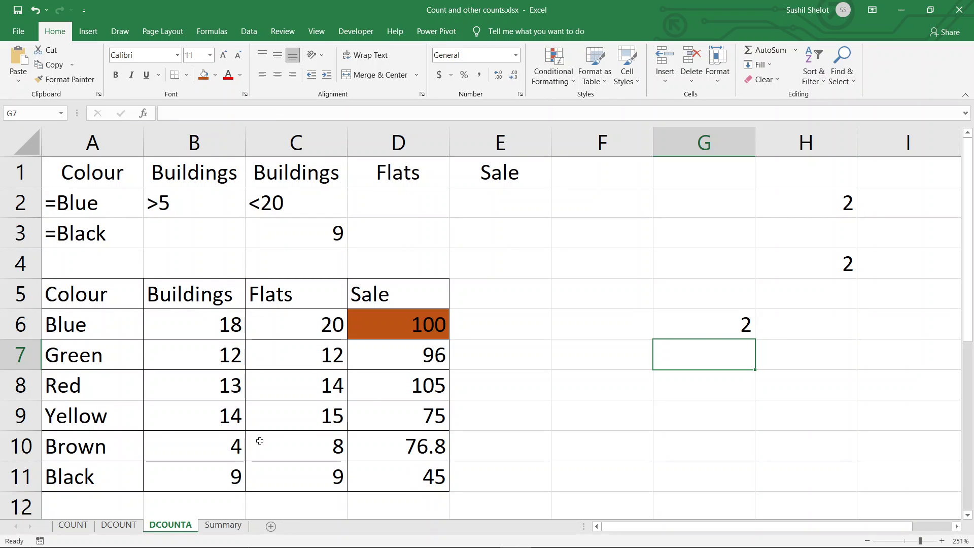
Step: Check the Black and Blue records against the criteria and fill their Sale values in D6 and D11 with yellow
click(92, 479)
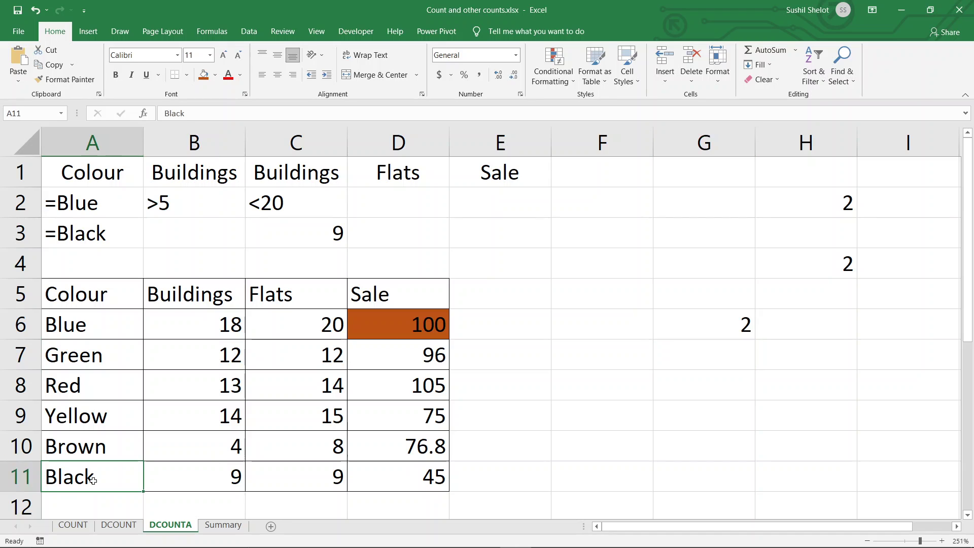
click(308, 234)
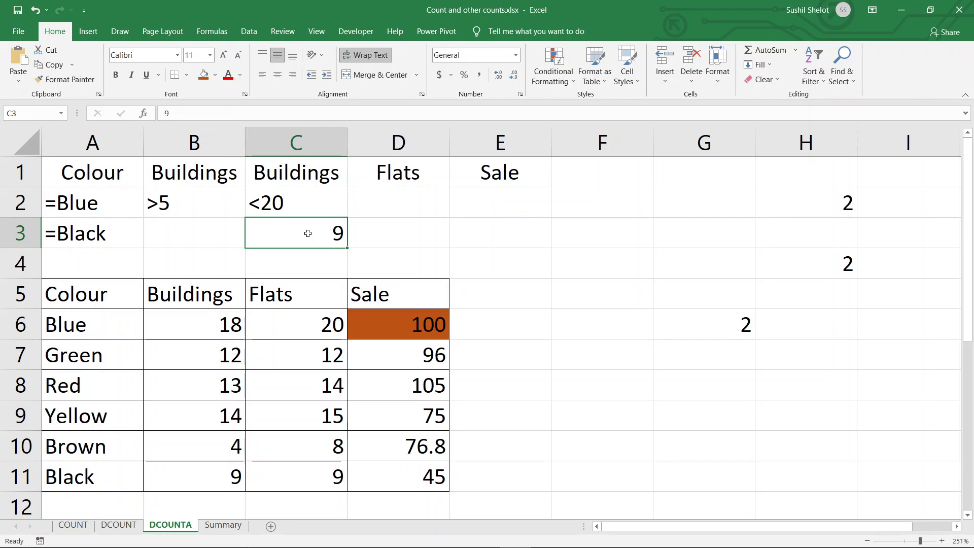
click(216, 474)
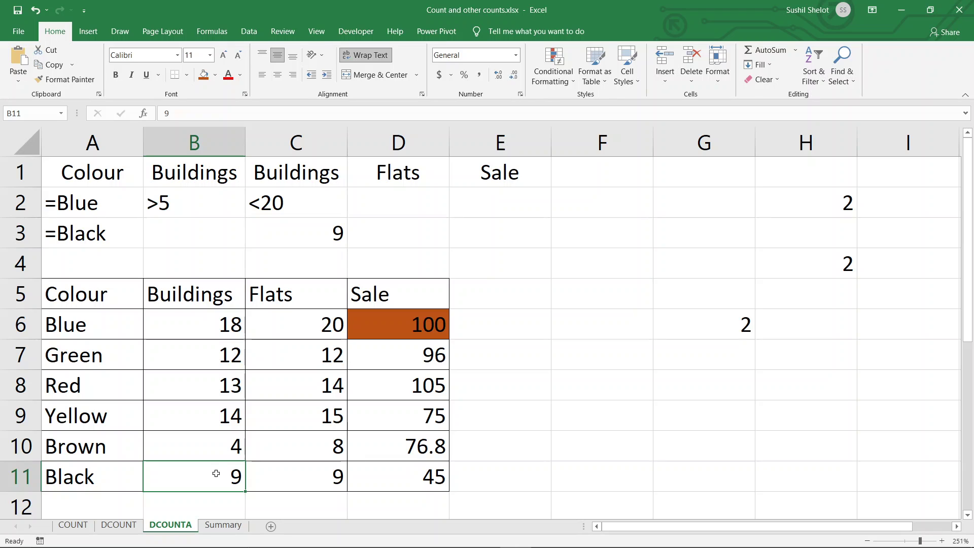
drag(85, 480, 170, 476)
ctrl+drag(92, 324, 206, 327)
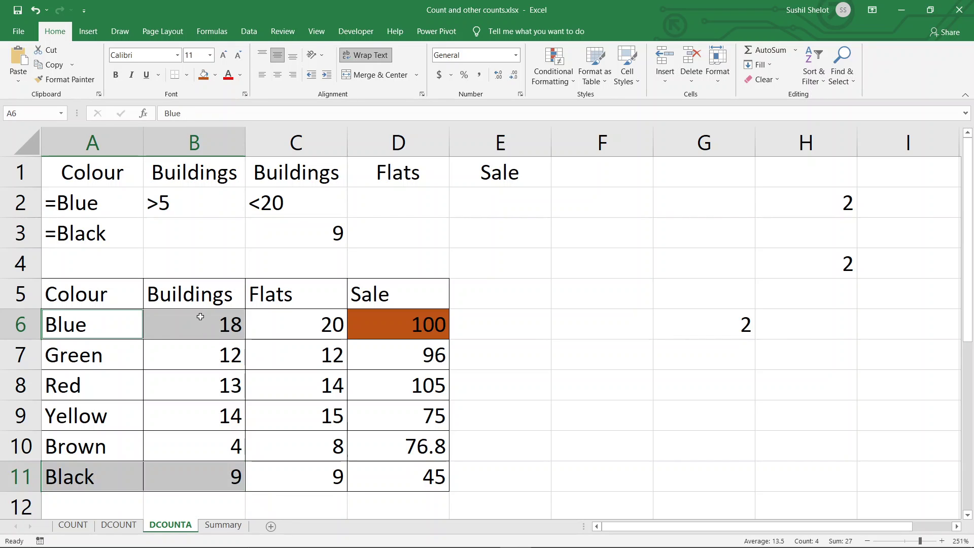
click(426, 324)
ctrl+click(417, 481)
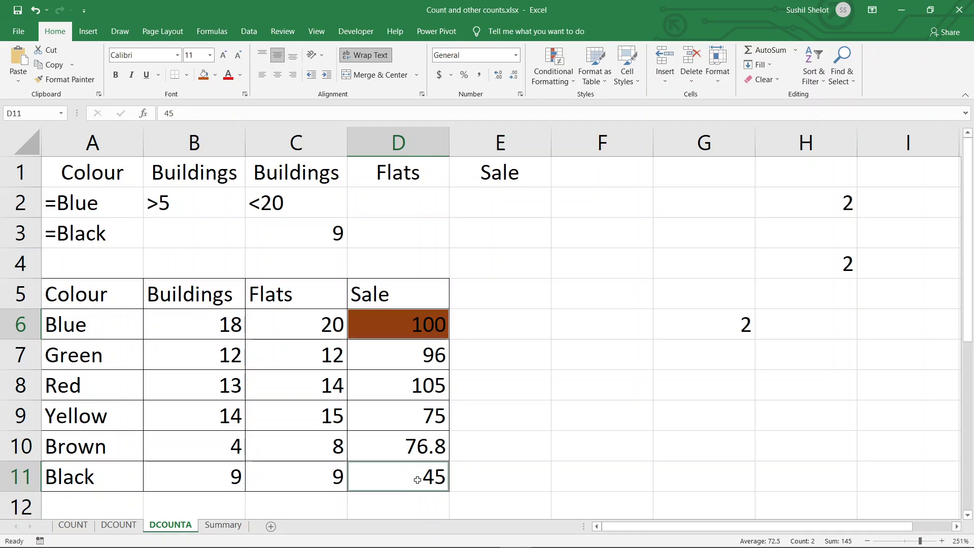
click(214, 76)
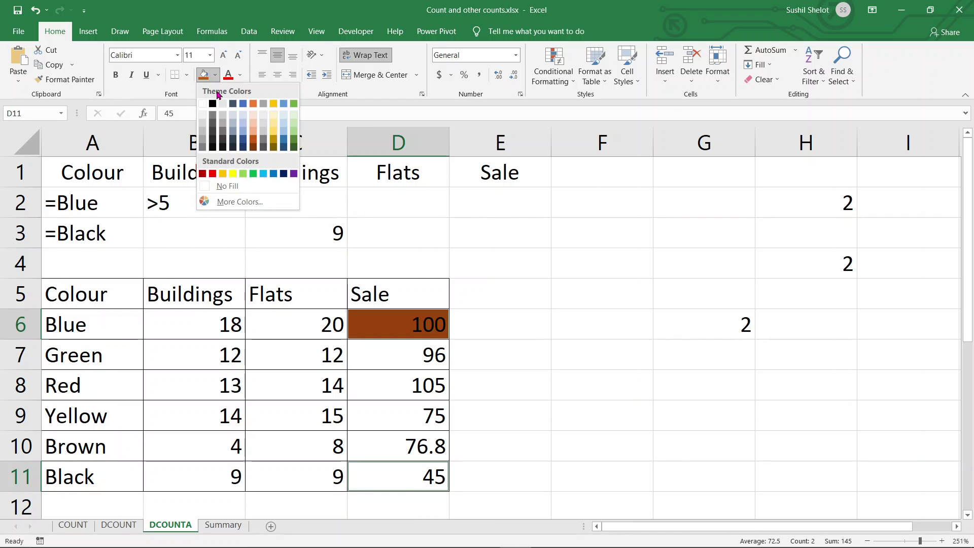
click(233, 173)
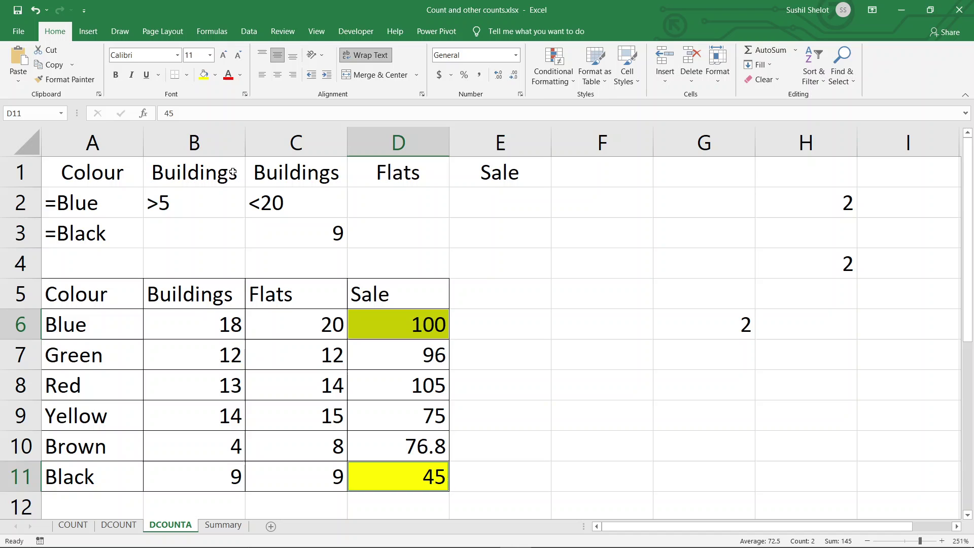
click(597, 251)
key(Down)
key(Down)
key(Right)
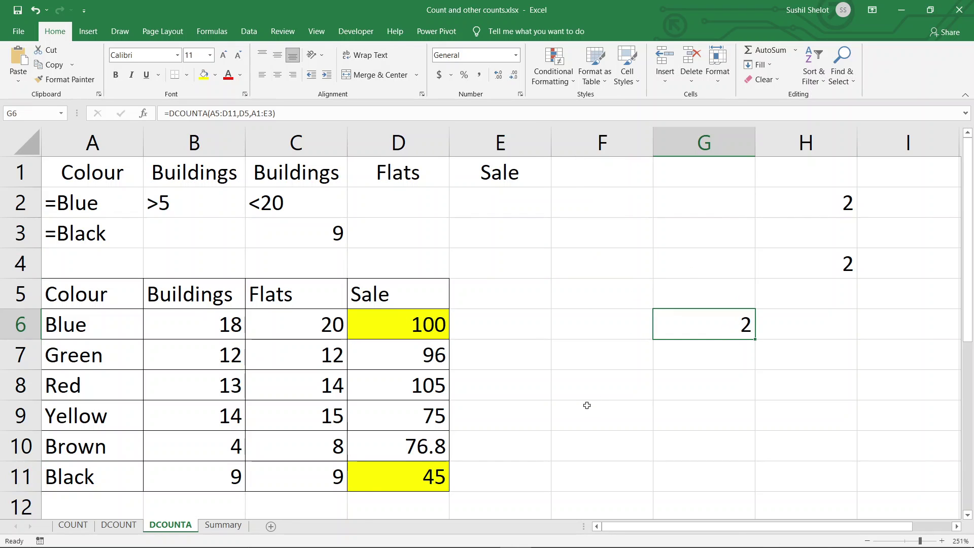
Step: Set the Buildings criterion for the =Black row in C3 to 8
click(309, 239)
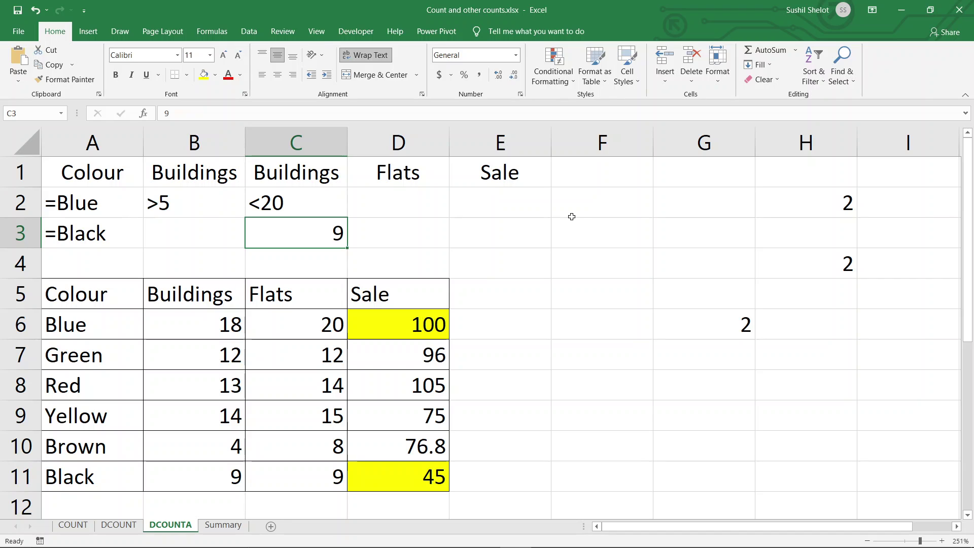
text(8)
key(Return)
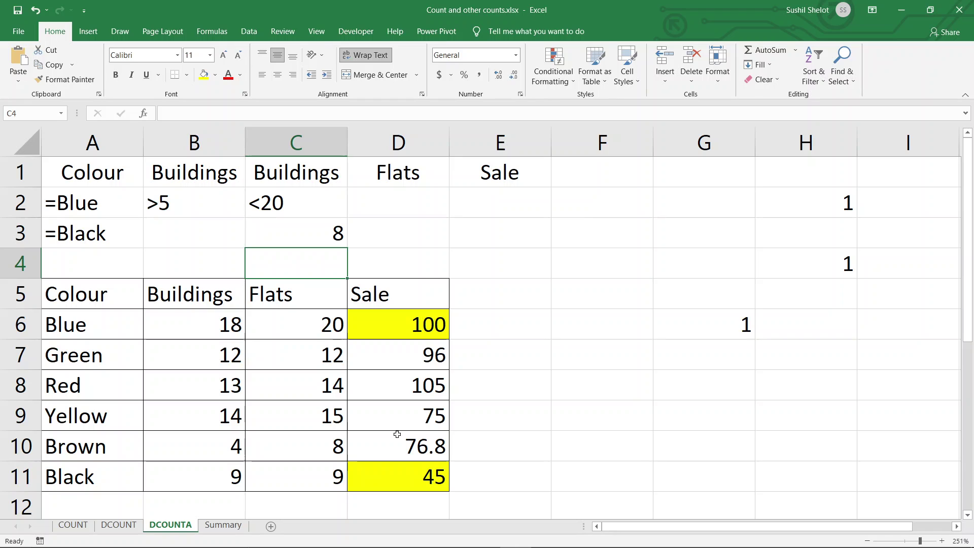
Step: Compare the Black record in row 11 with its criterion, and change the criterion in C3 to >8
click(106, 478)
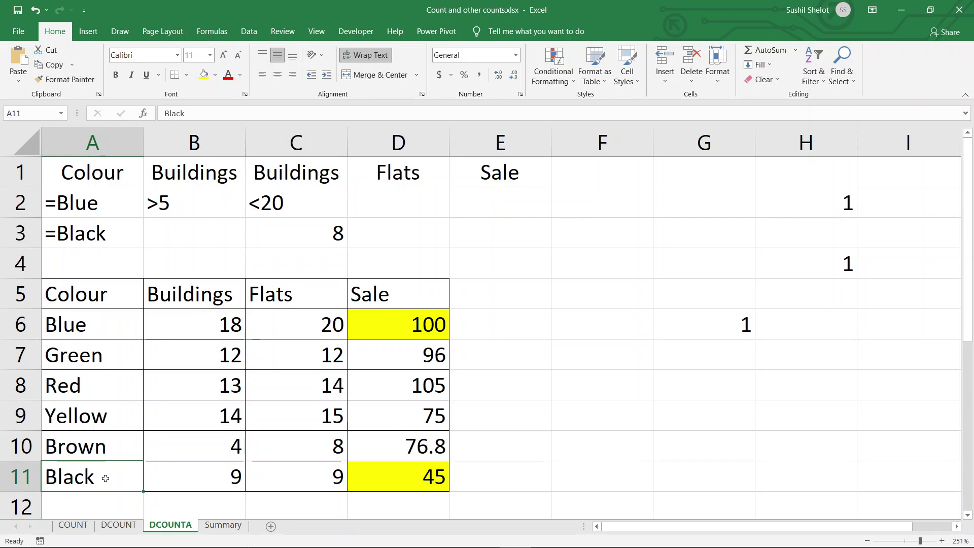
click(168, 481)
click(293, 248)
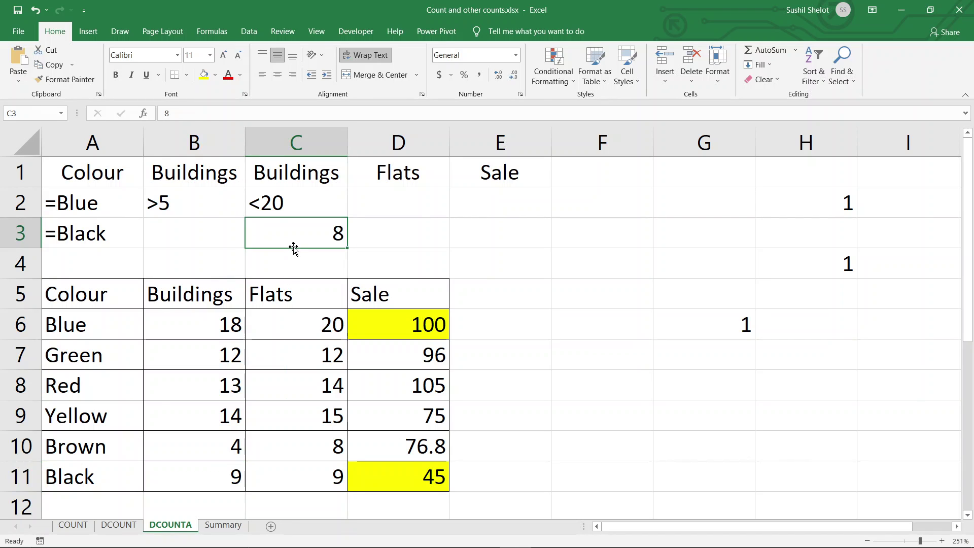
double_click(333, 233)
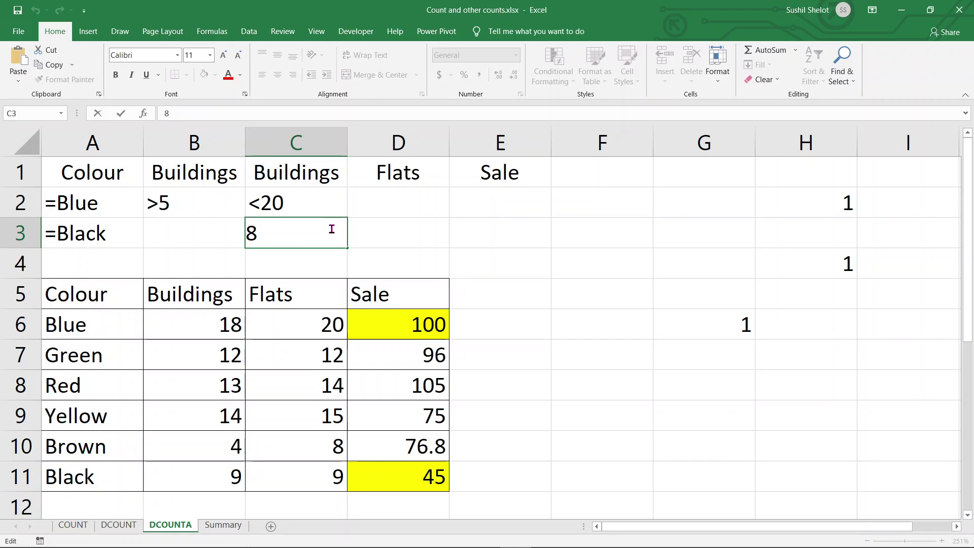
key(Home)
text(?)
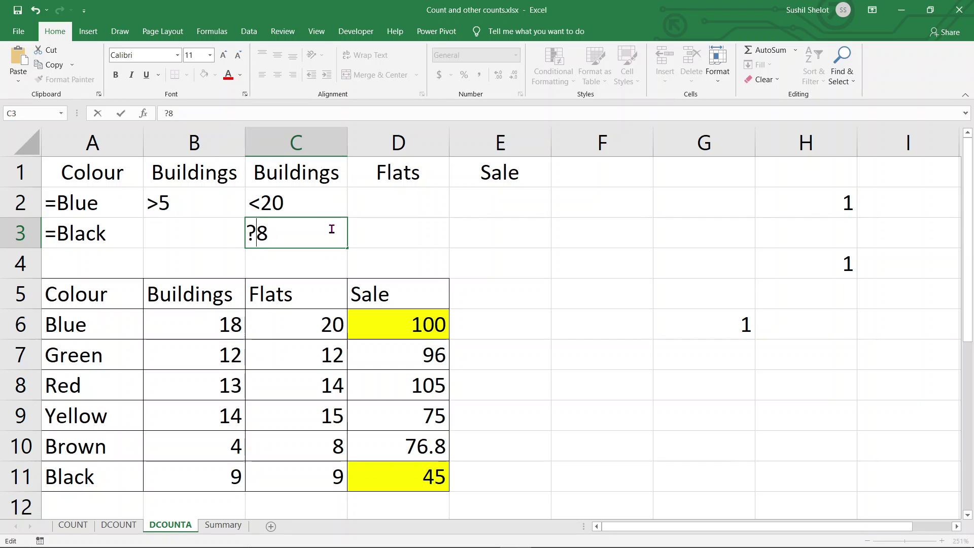
key(BackSpace)
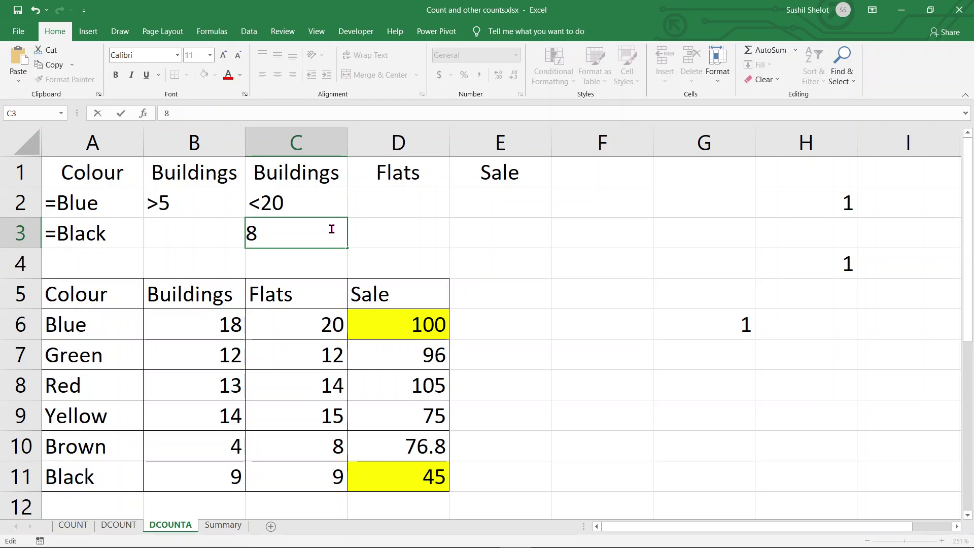
text(>)
key(Return)
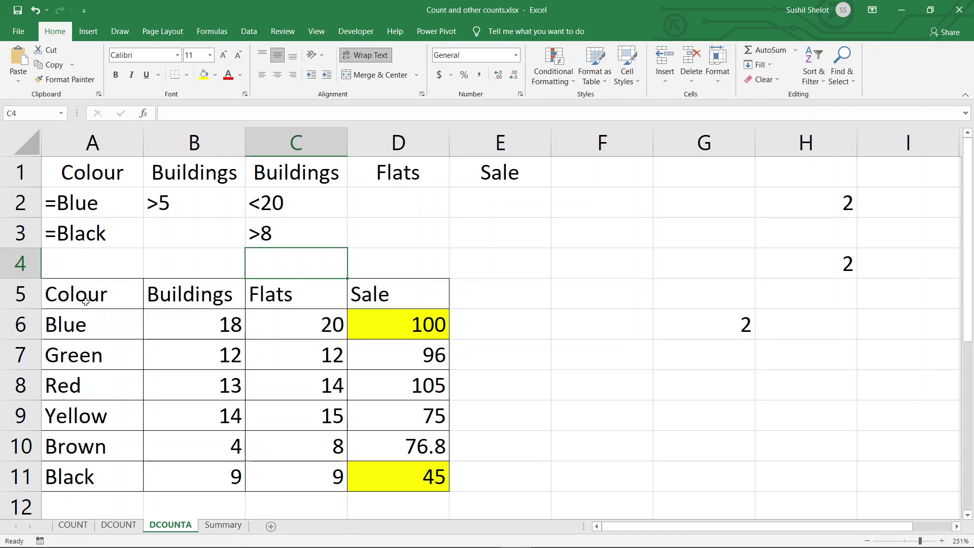
Step: Review the building records in A5:D11 and inspect how the =Blue criterion in A2 is written as a formula
drag(84, 299, 402, 472)
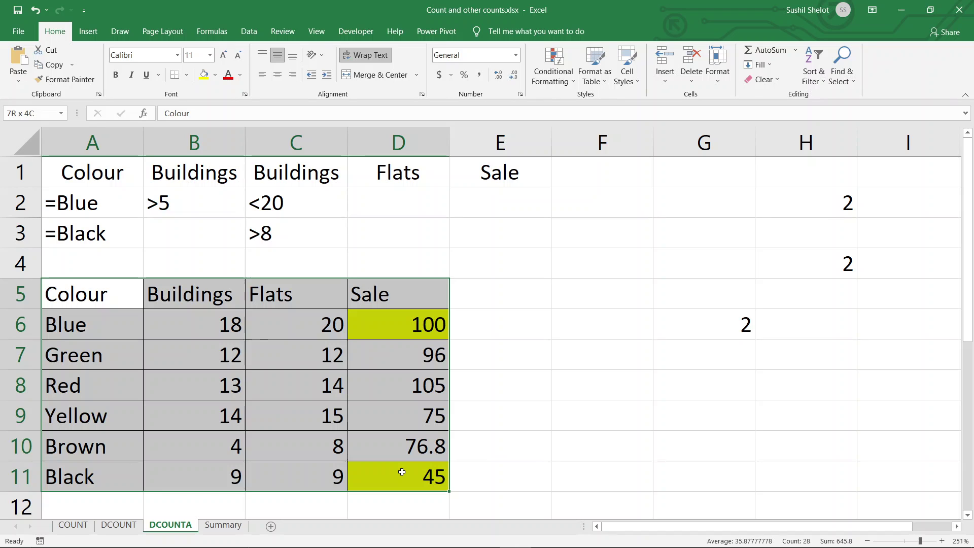
drag(402, 472, 402, 471)
click(115, 206)
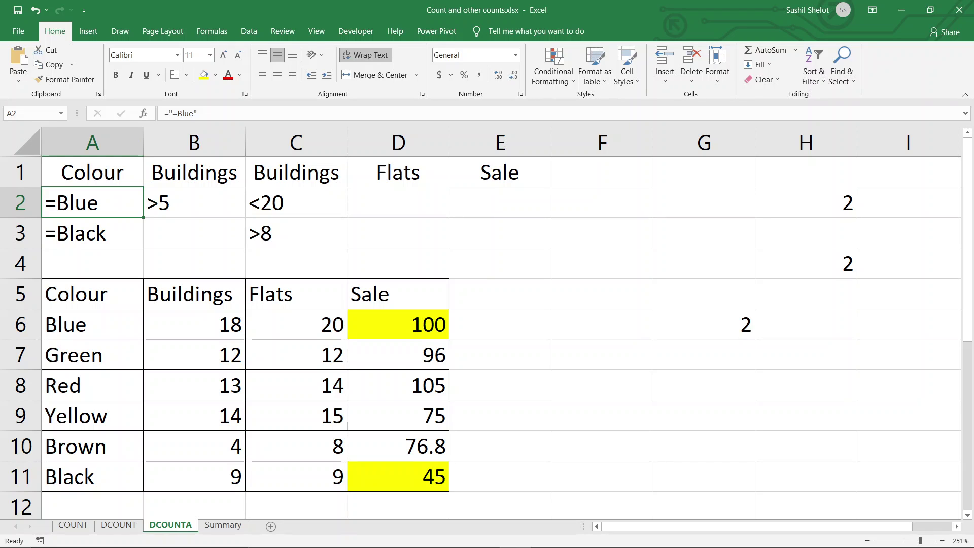
mouse_move(167, 121)
mouse_down()
mouse_move(199, 122)
mouse_move(199, 103)
mouse_move(159, 100)
mouse_move(152, 112)
mouse_up()
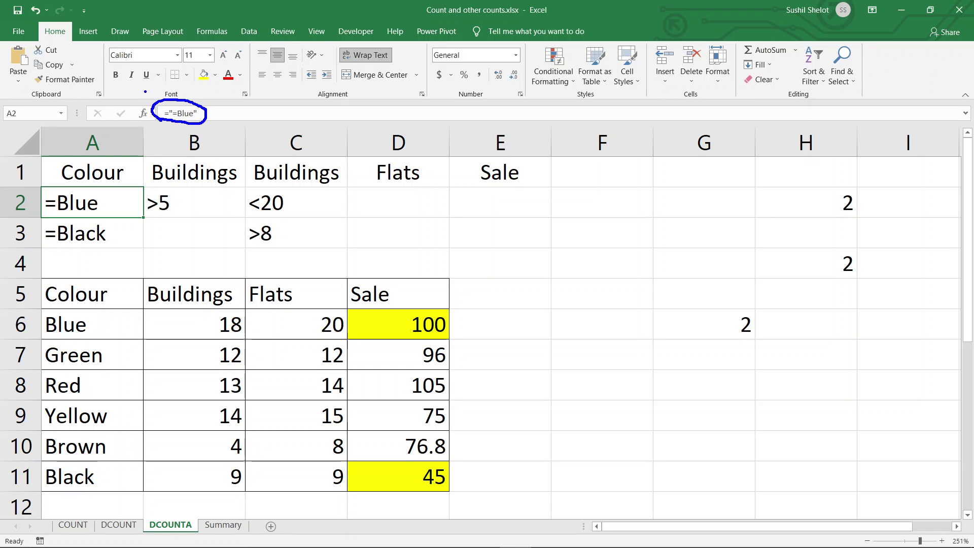
drag(146, 92, 159, 105)
key(Escape)
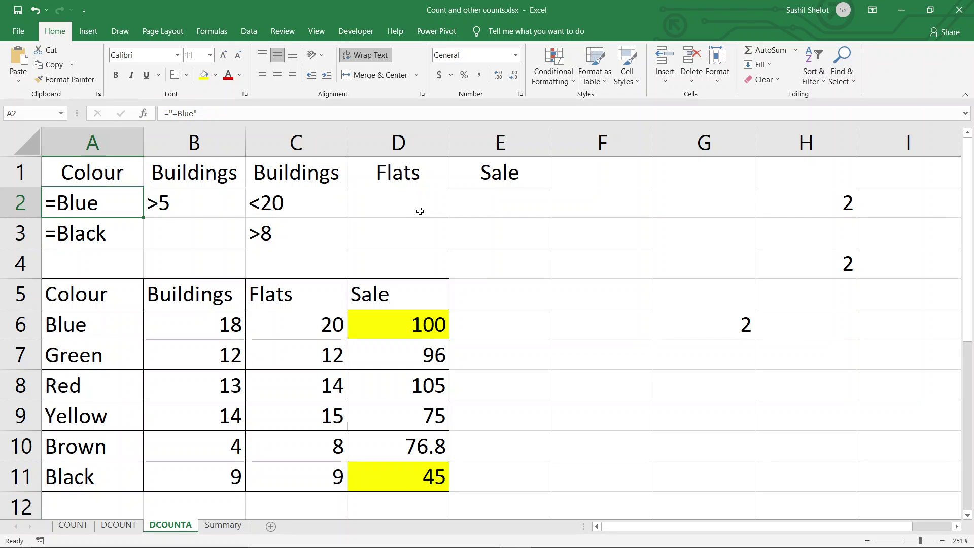
Step: Try the colour criterion in A2 without its leading equals sign, as the plain text "=Blue" including the quotation marks
click(159, 114)
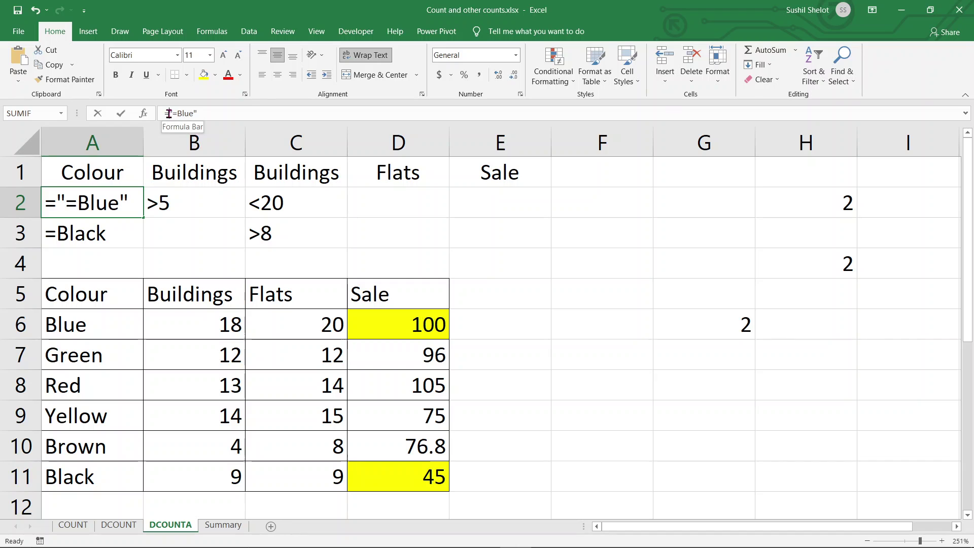
key(Delete)
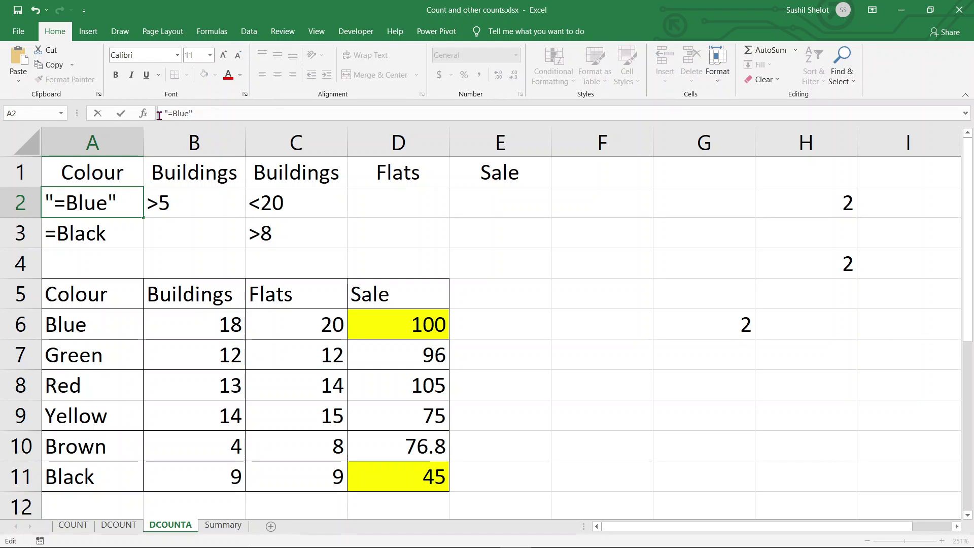
key(Return)
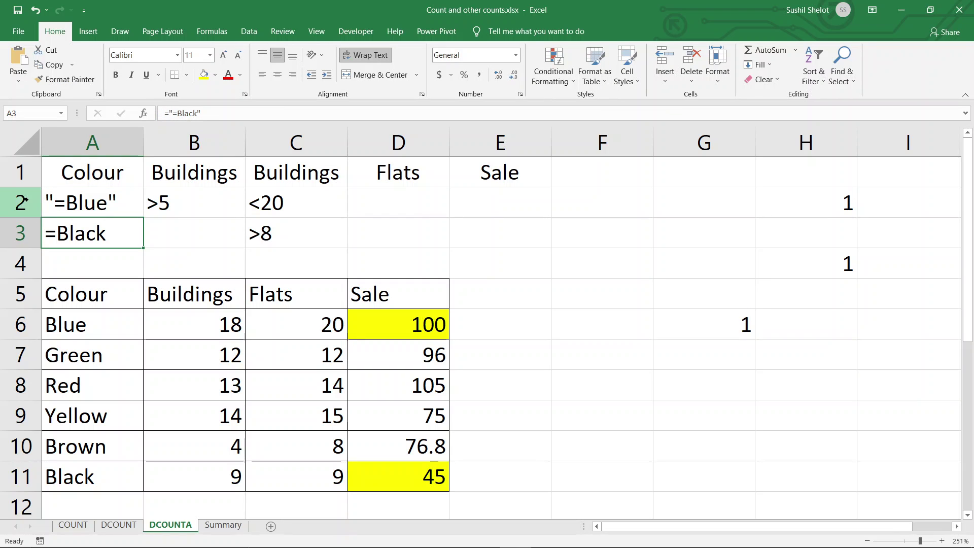
Step: Restore the leading equals sign in A2 so the criterion formula is ="=Blue"
click(87, 203)
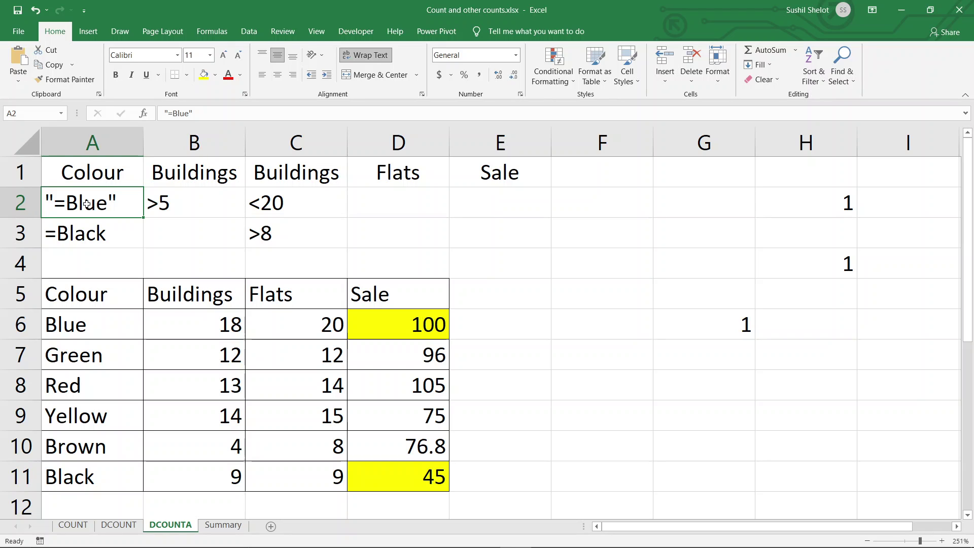
click(163, 111)
text(=)
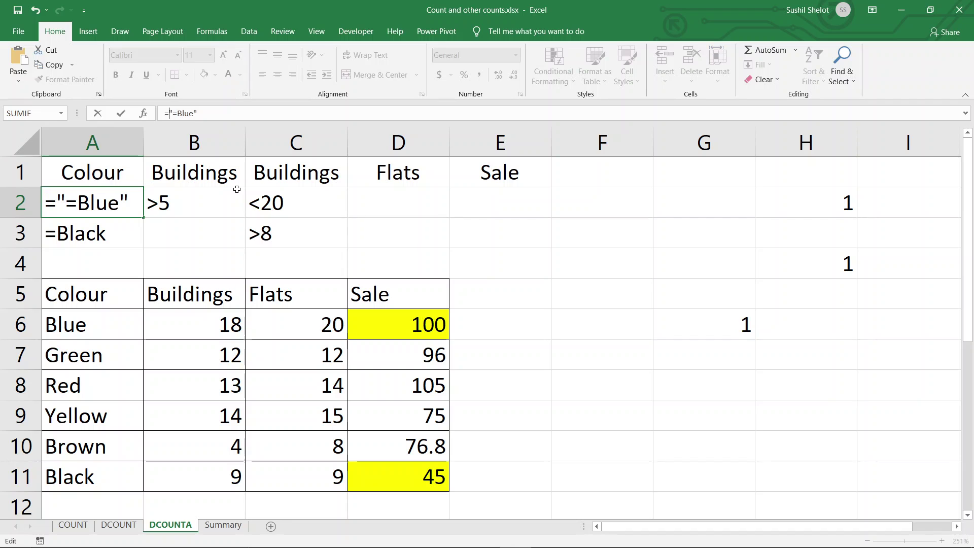
key(Return)
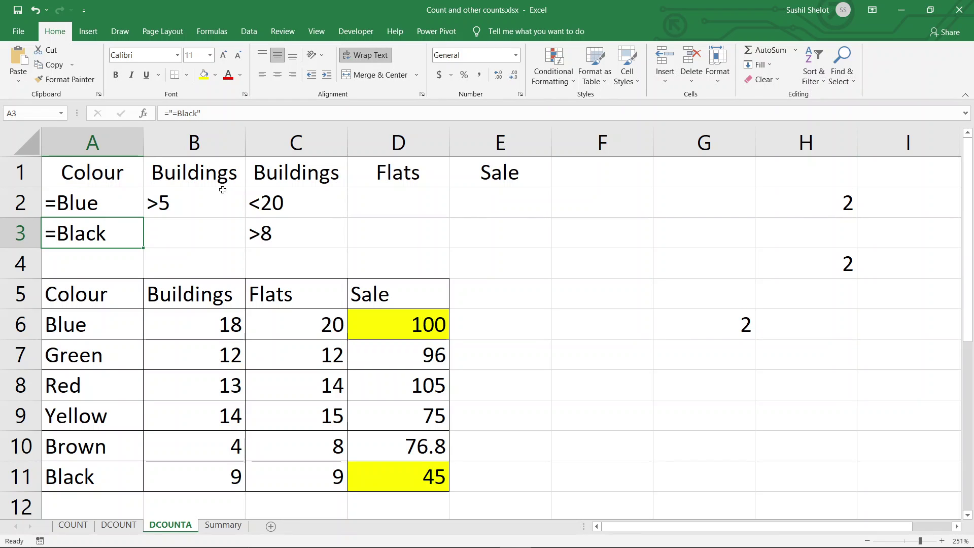
click(596, 432)
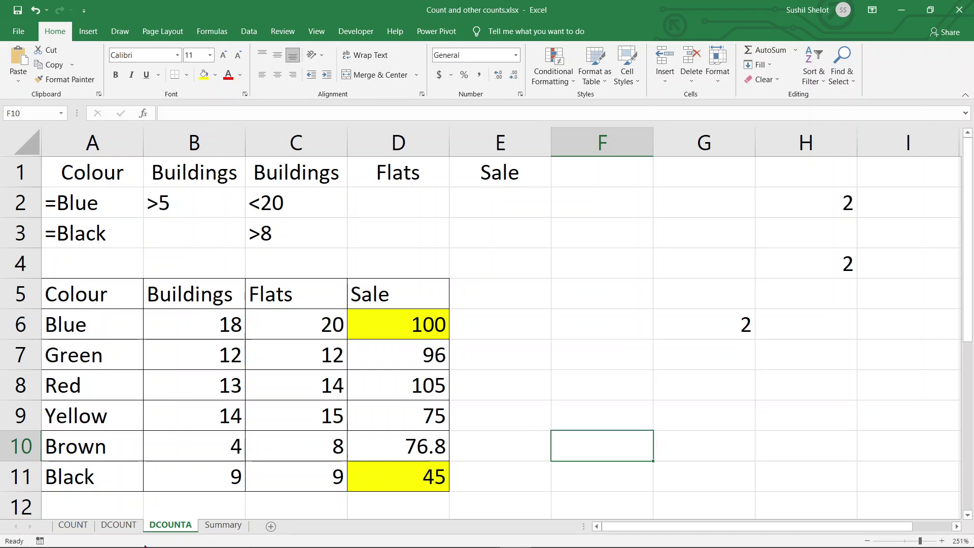
Step: Add a record to the table on the DCOUNT sheet in row 18 with Number 12, Age 29 and ASSET 20000
click(126, 531)
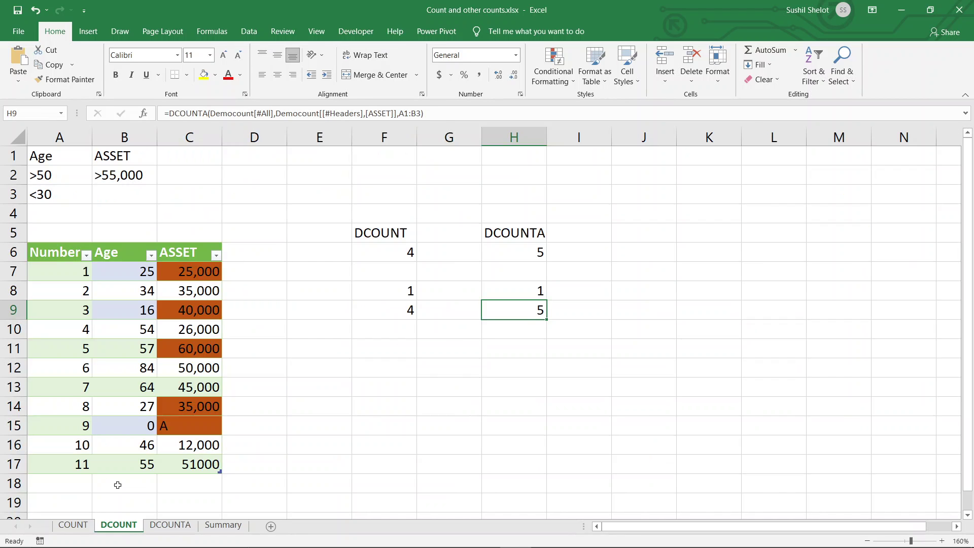
click(66, 484)
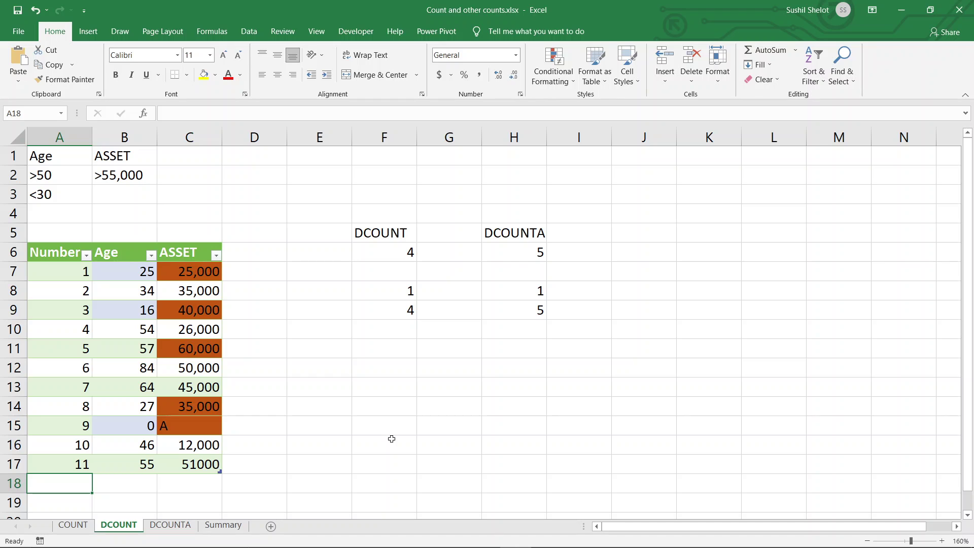
text(12)
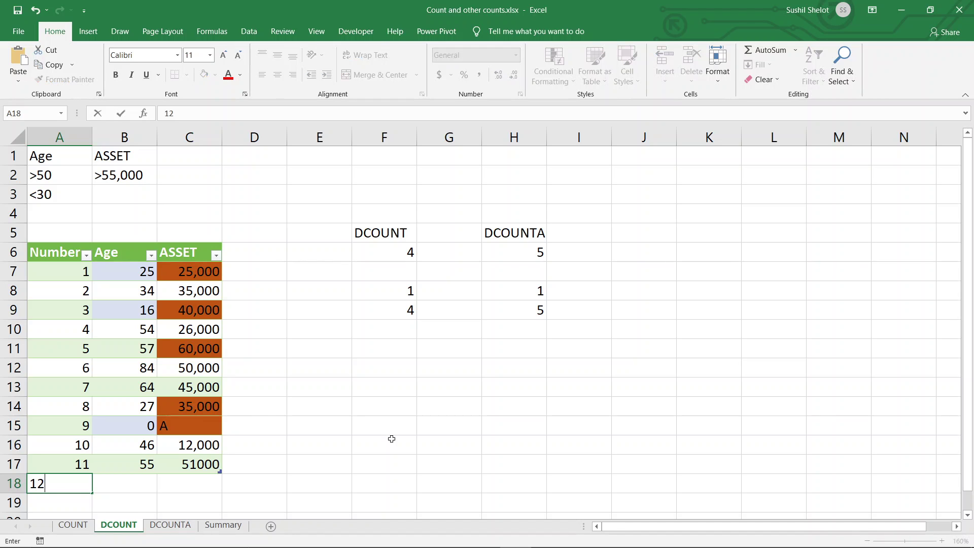
key(Tab)
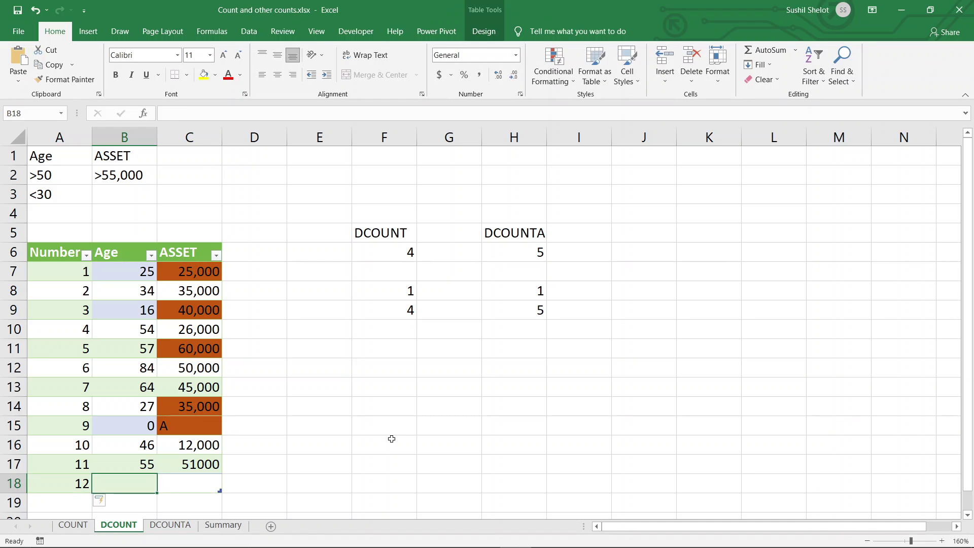
text(29)
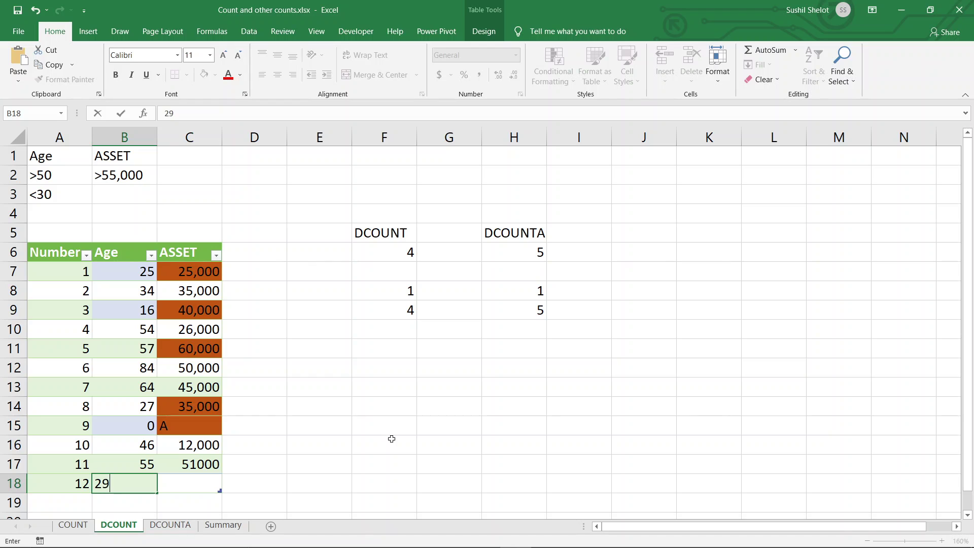
key(Tab)
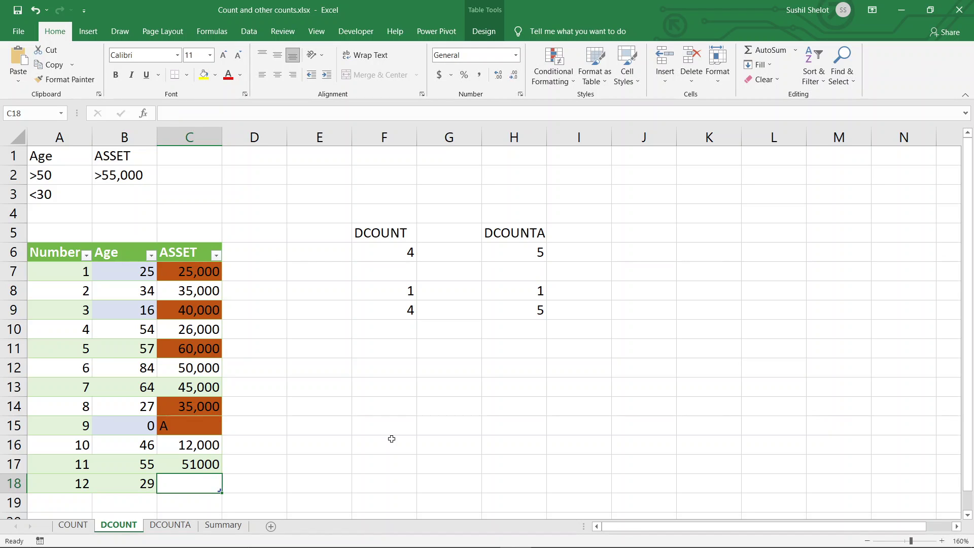
text(2000)
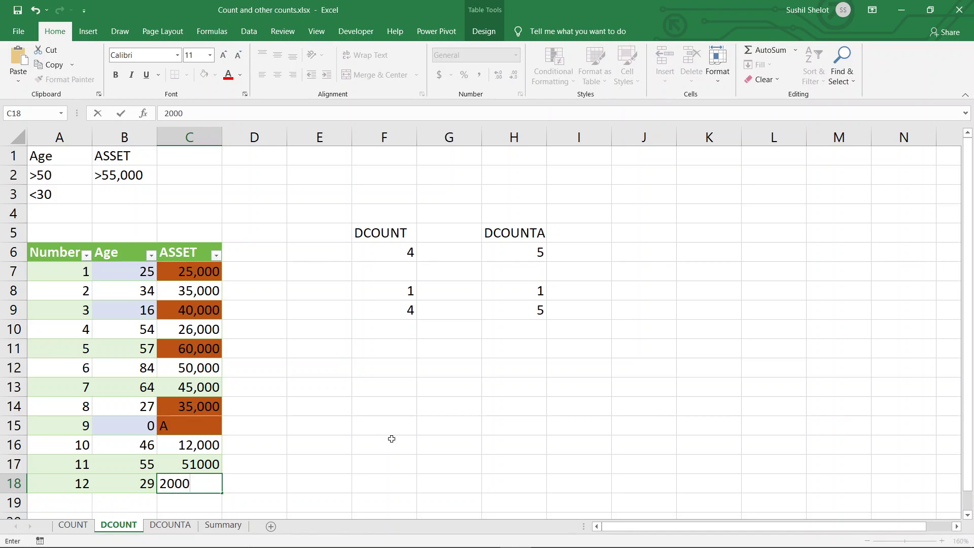
text(0)
key(Return)
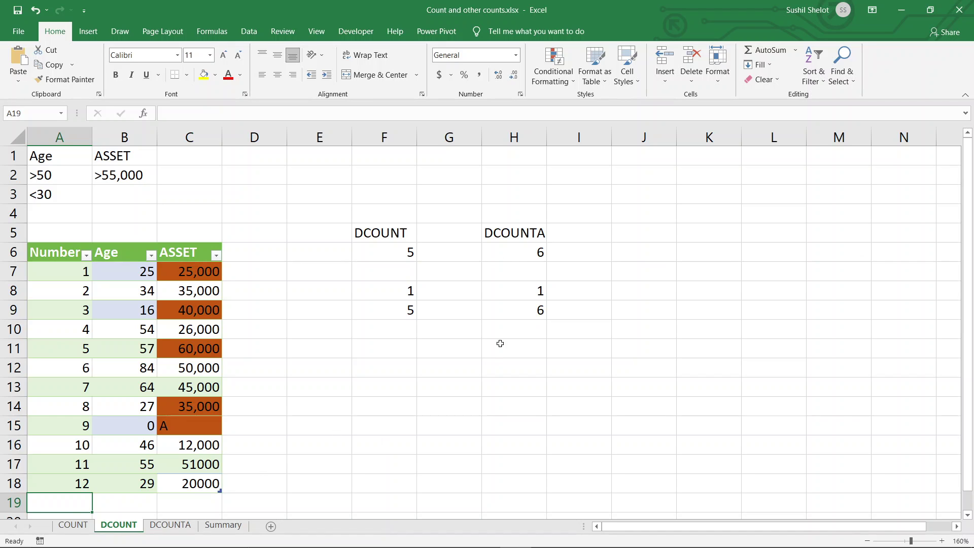
Step: Check the database reference in the H9 DCOUNTA formula against the extended table, and open the Summary sheet
click(517, 313)
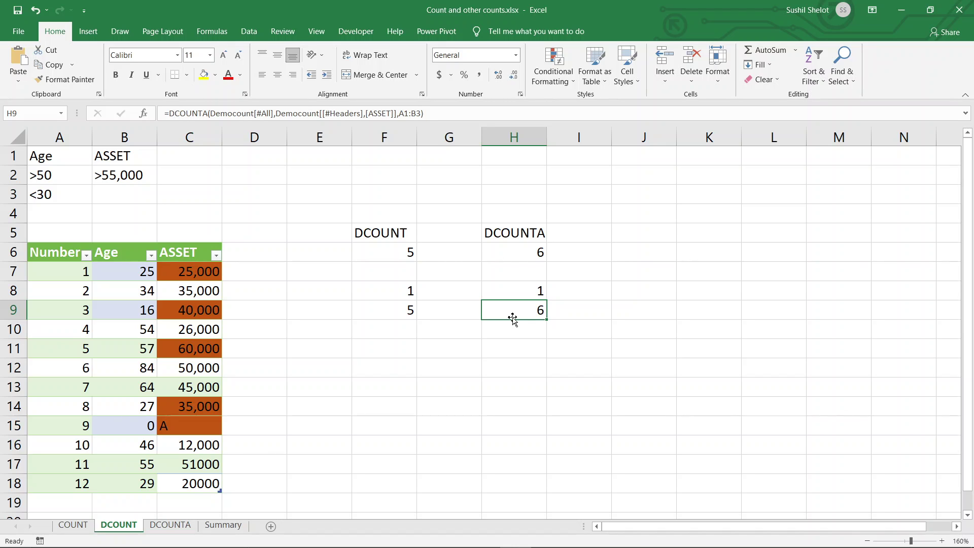
click(204, 480)
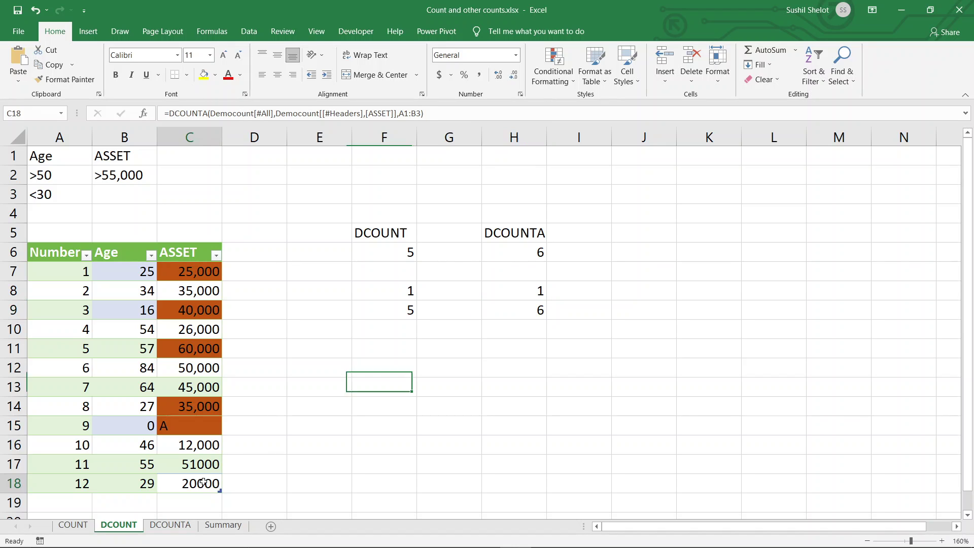
click(518, 311)
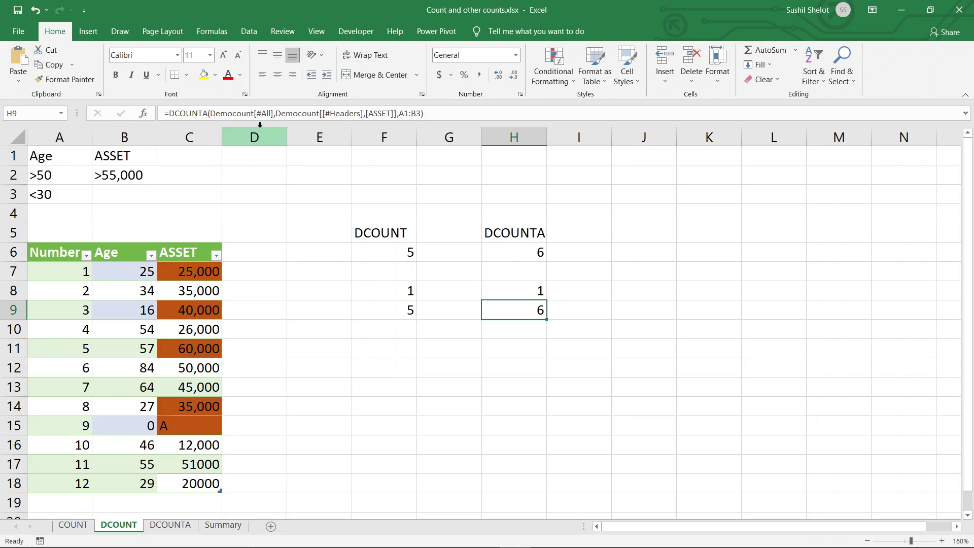
drag(273, 113, 212, 114)
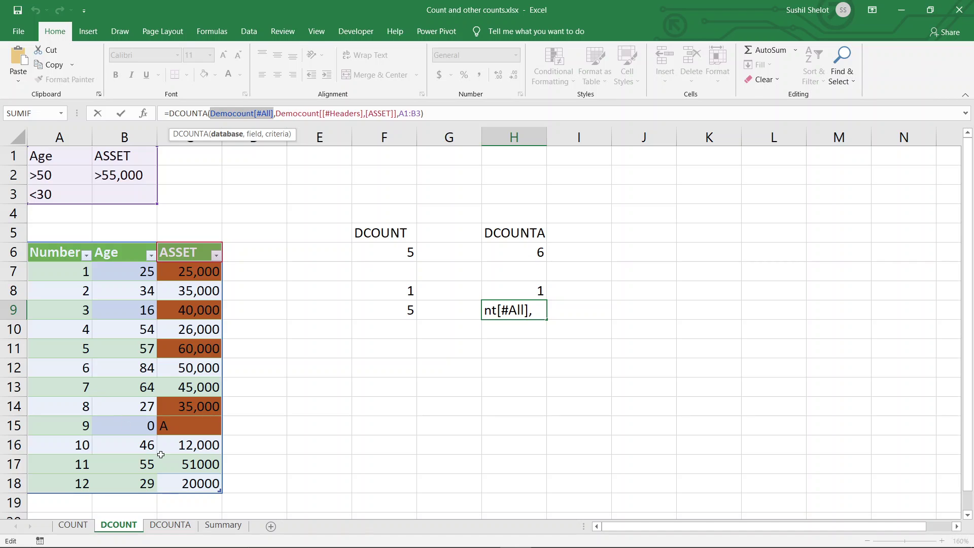
key(ctrl+Return)
click(170, 525)
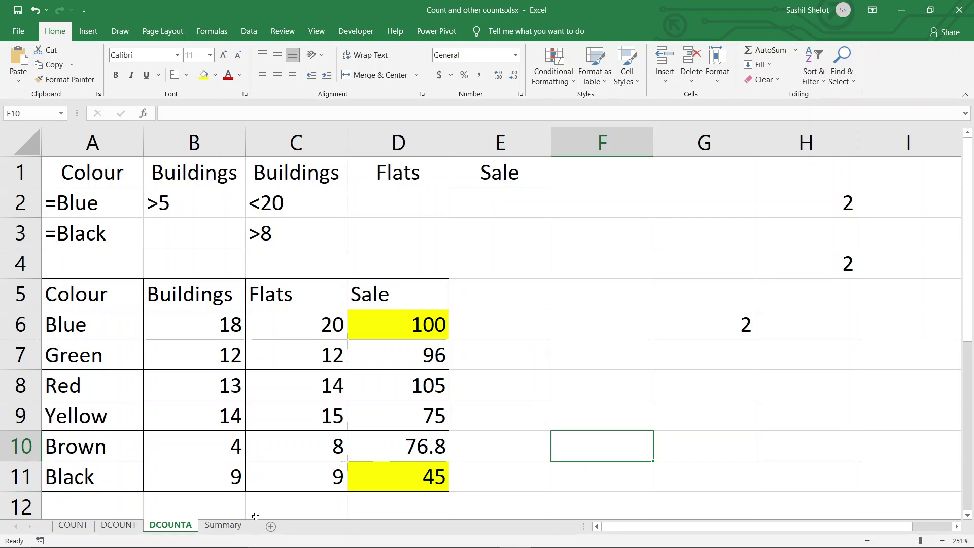
click(223, 525)
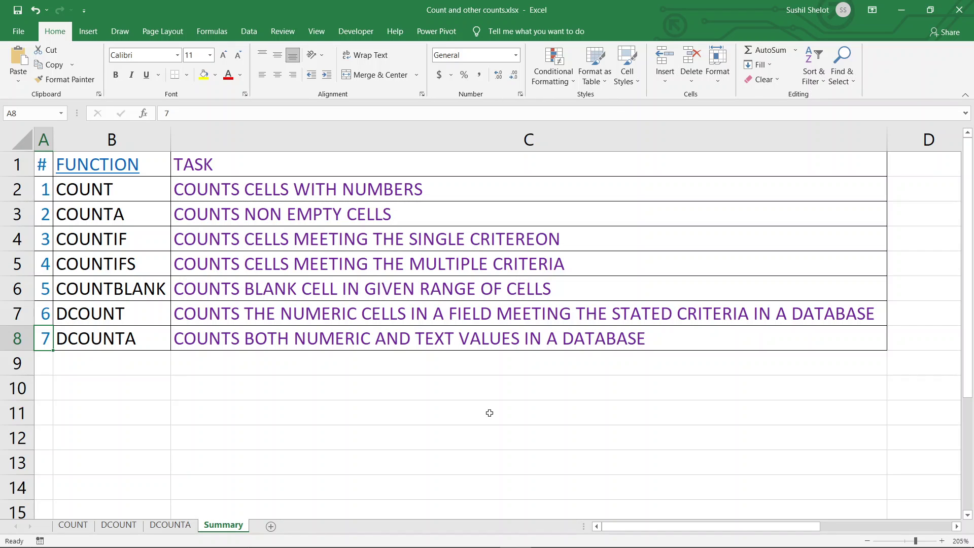
Step: Add a Black record in row 12 of the DCOUNTA sheet with Buildings 10, Flats 12 and Sale 45
click(172, 526)
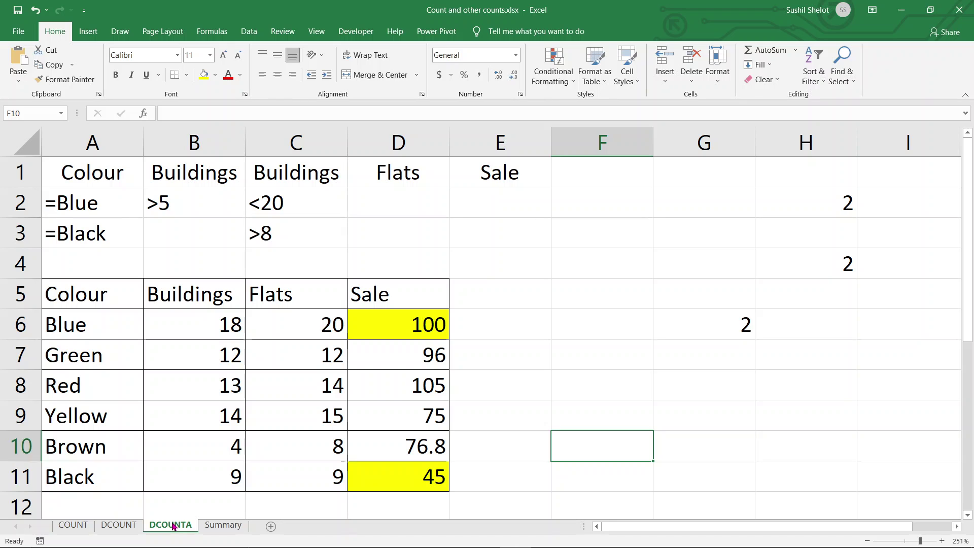
scroll(328, 464, down, 2)
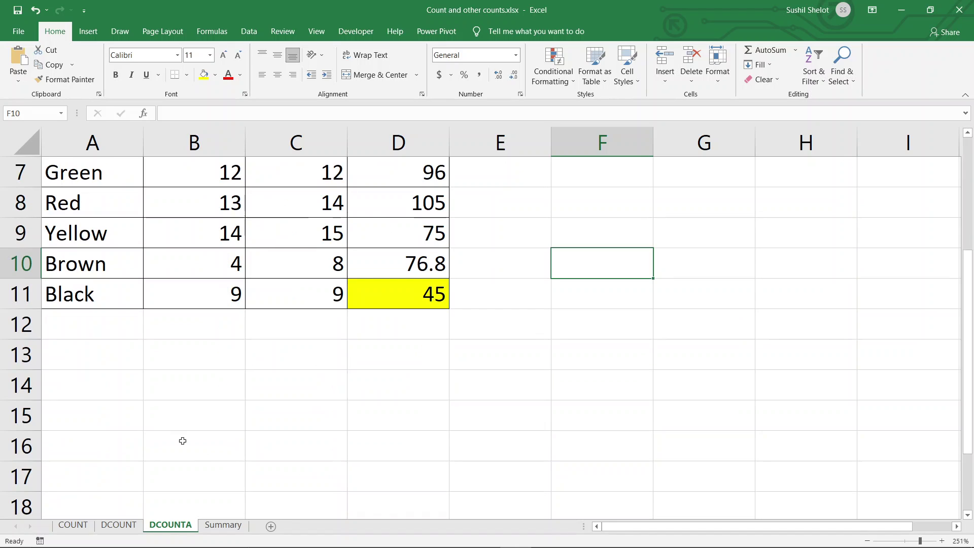
click(103, 322)
text(Blac)
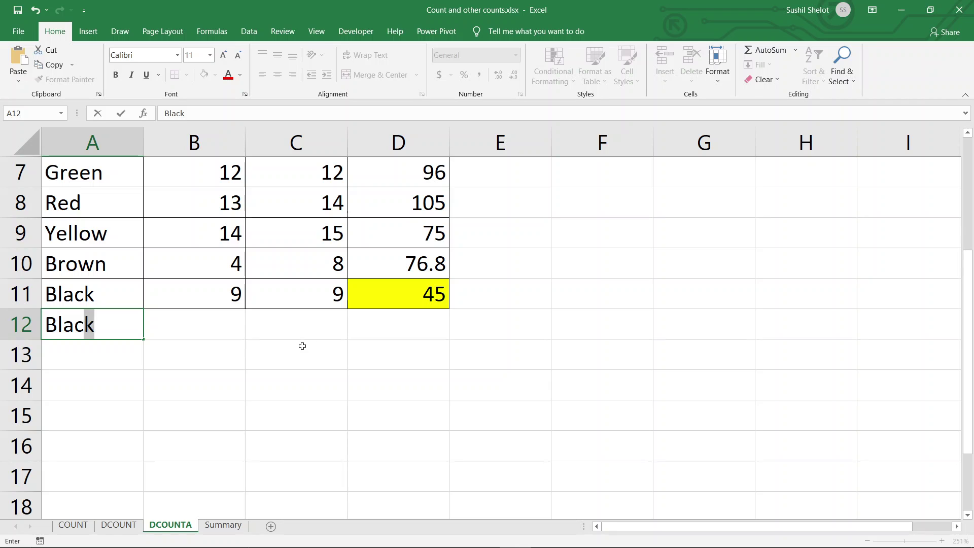
text(k)
click(230, 341)
click(231, 329)
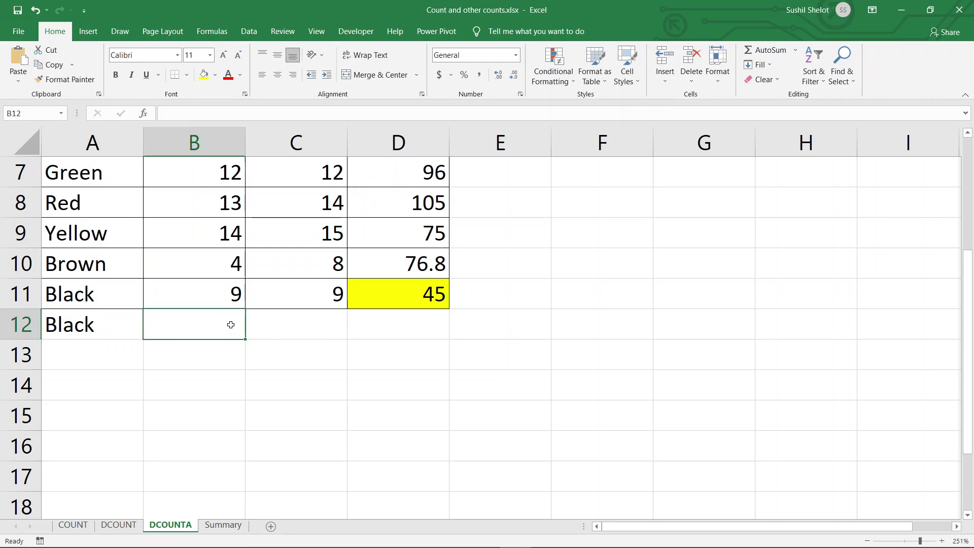
text(10)
key(Tab)
text(12)
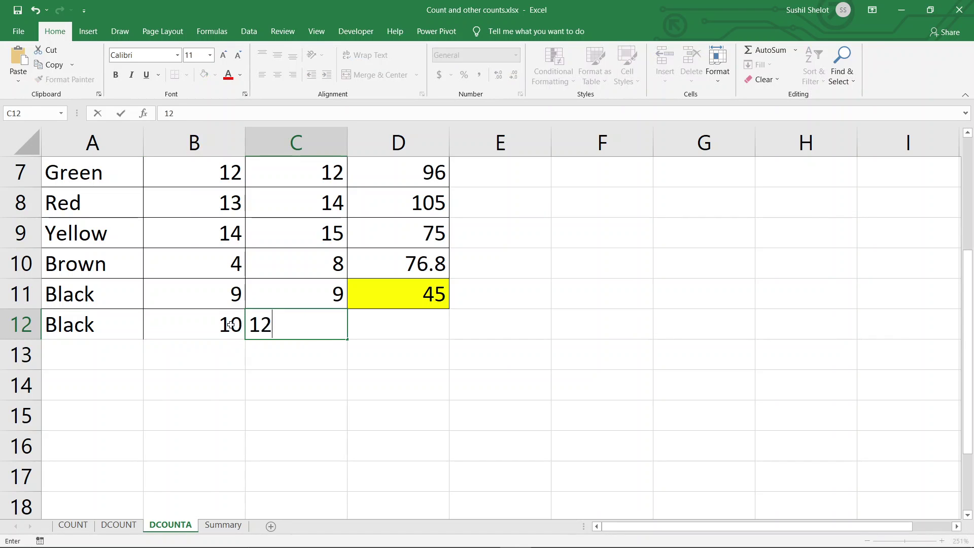
key(Tab)
text(45)
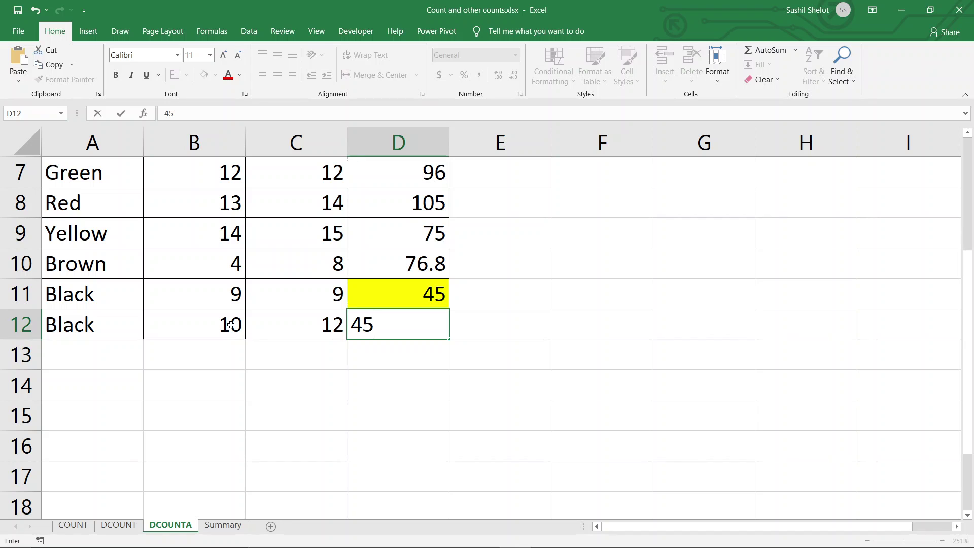
key(Return)
Step: Extend the database range of the G6 DCOUNTA formula to A5:D12 so it includes the new Black record
scroll(643, 354, up, 2)
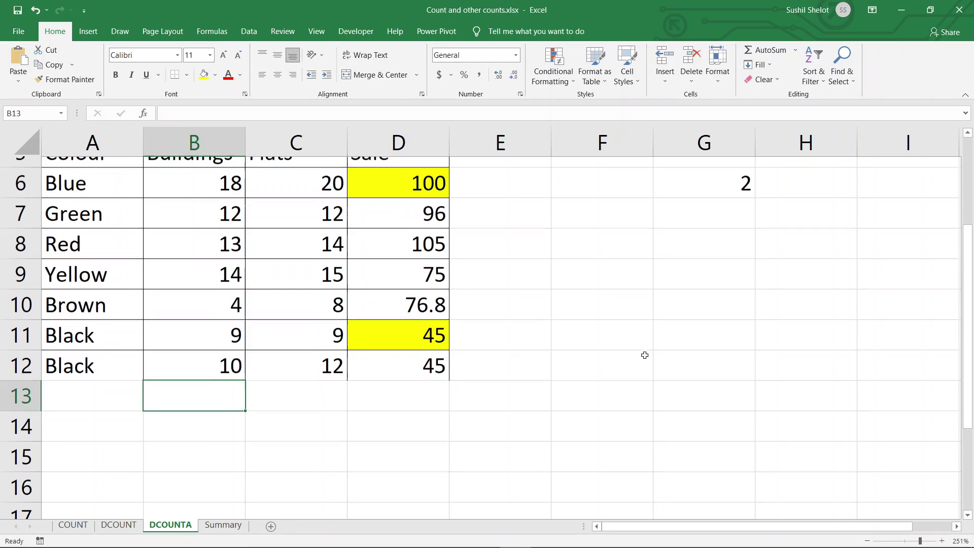
click(708, 334)
double_click(708, 334)
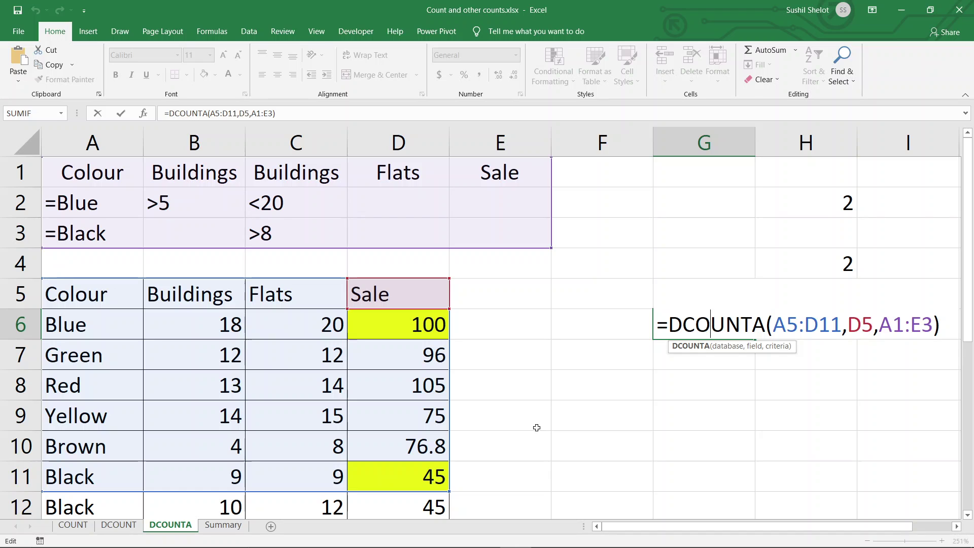
scroll(540, 411, down, 1)
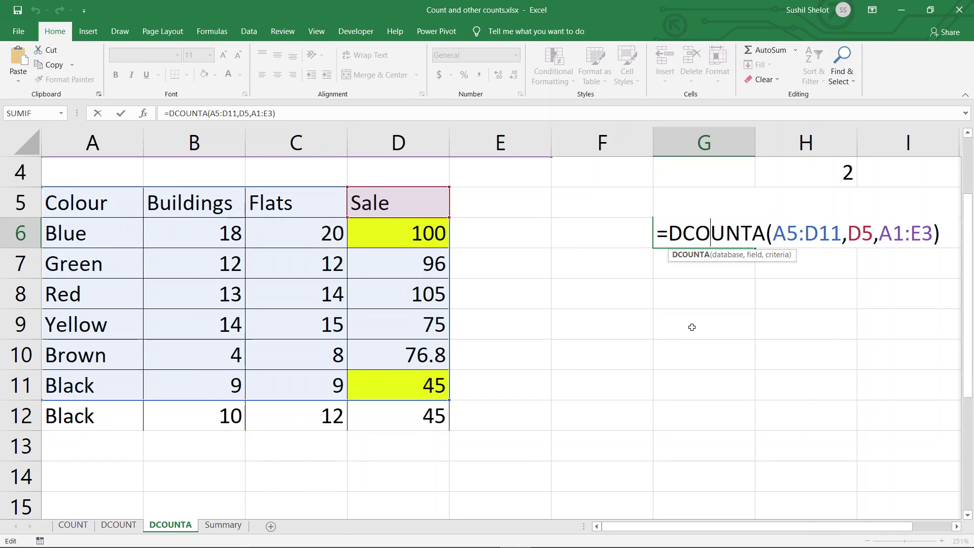
drag(839, 234, 773, 234)
drag(93, 201, 445, 416)
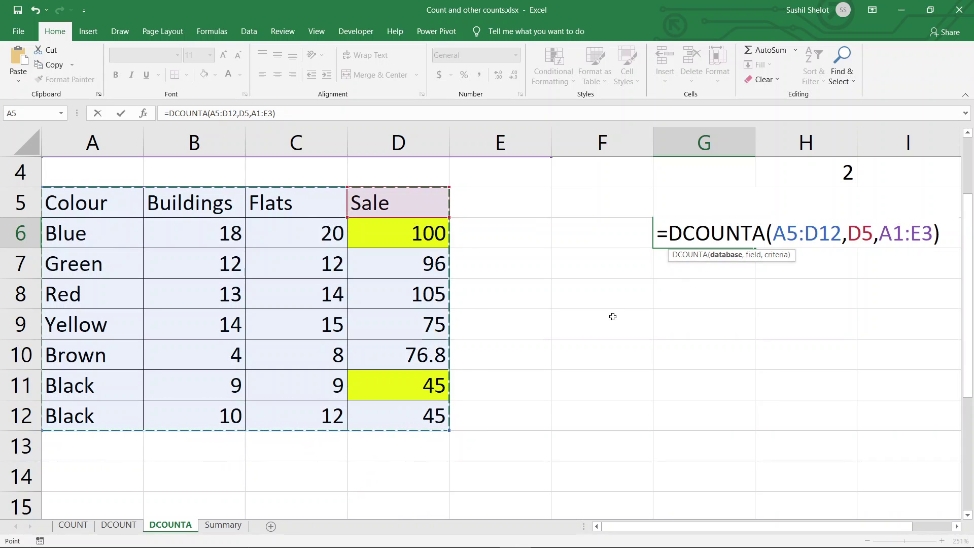
key(Return)
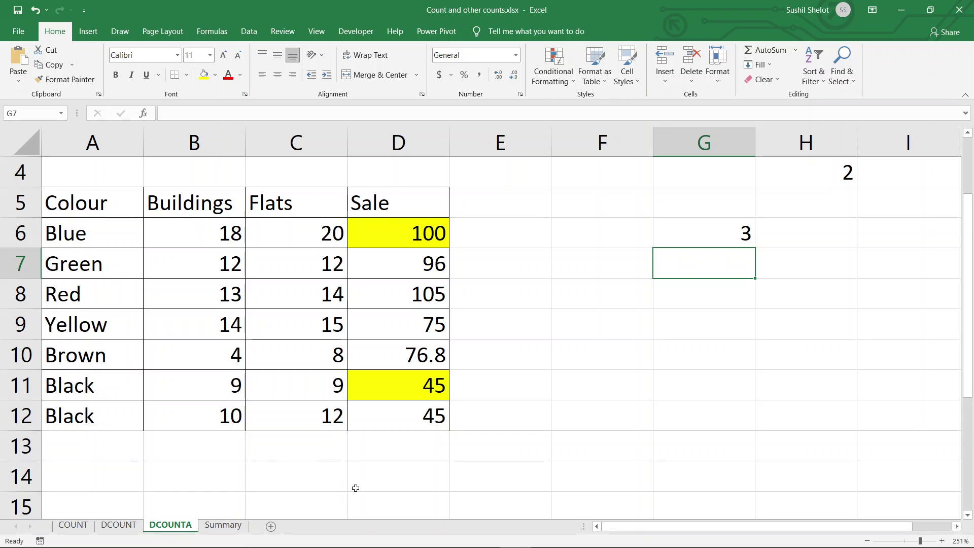
Step: Review the list of counting functions and their tasks on the Summary sheet, down to DCOUNTA
click(225, 526)
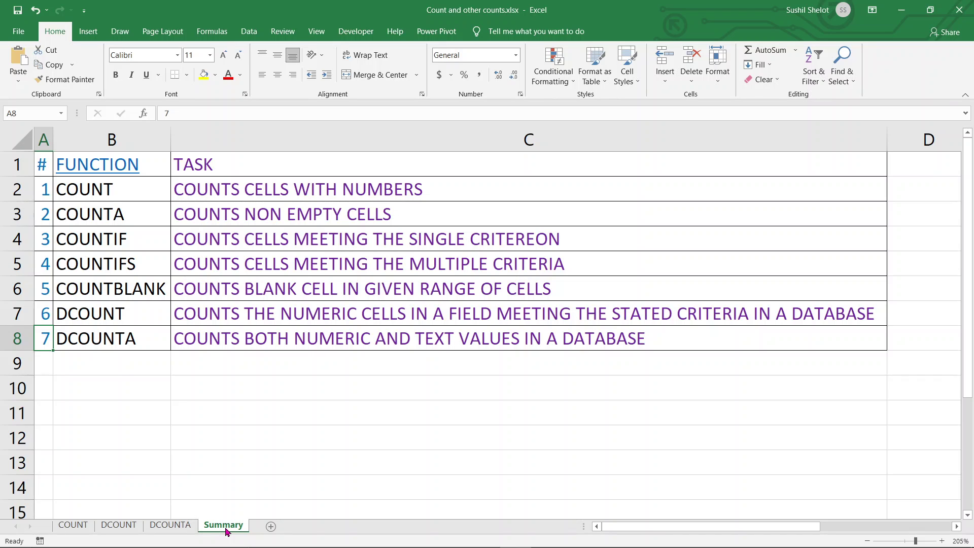
click(113, 341)
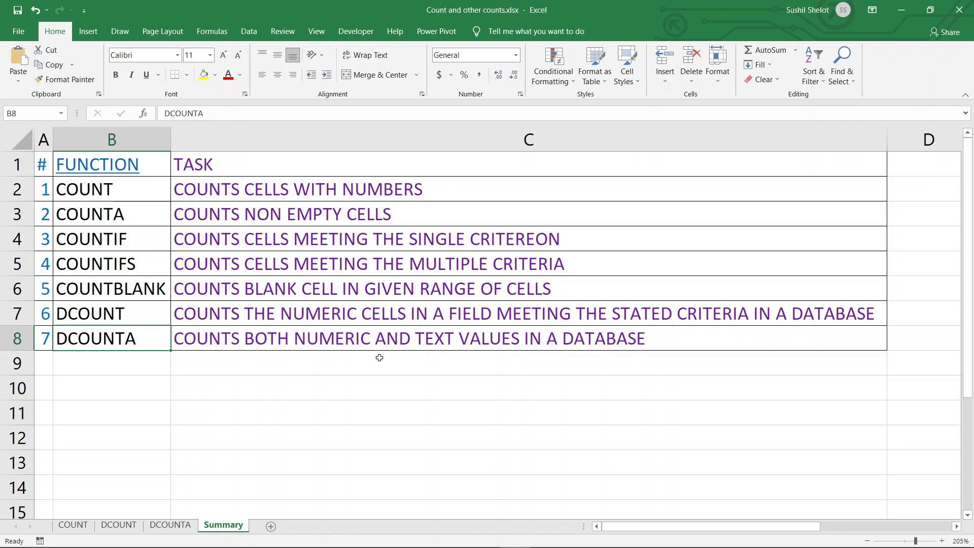
click(380, 359)
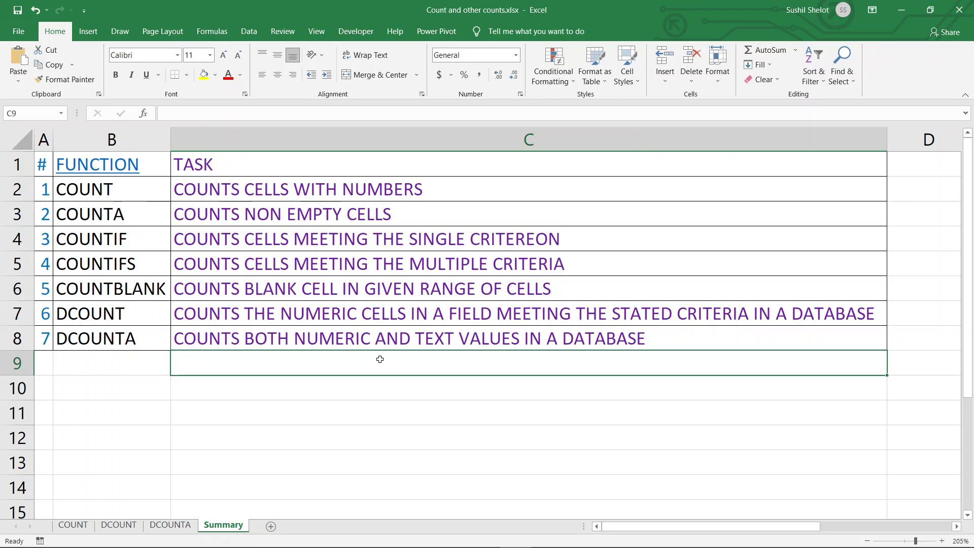